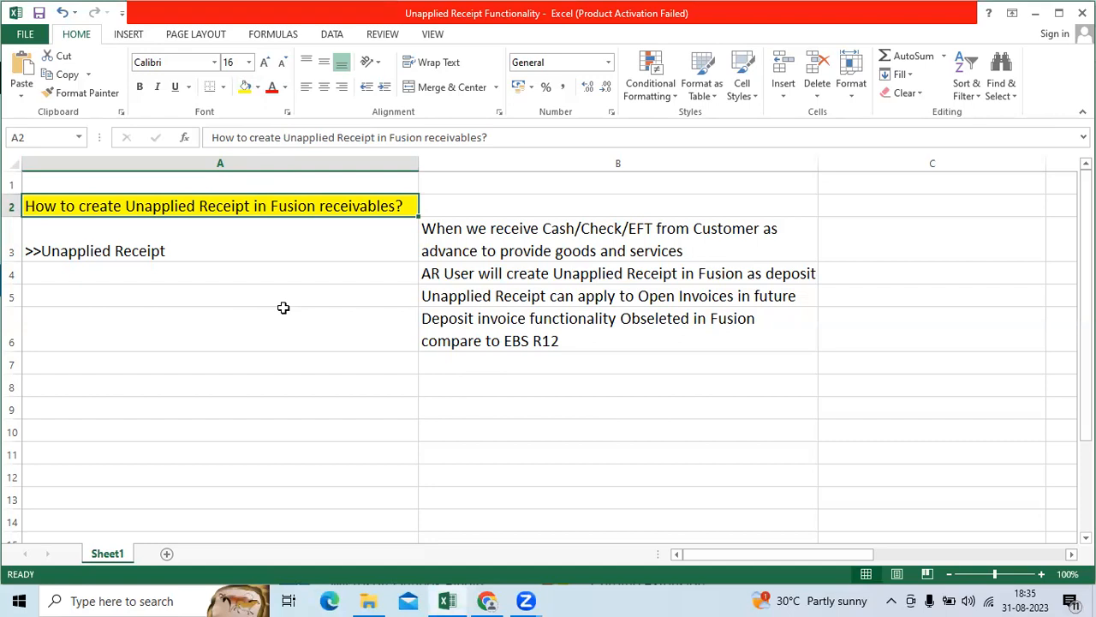
- Enter "Required Setups" in cell A8 and "Define Customer Data" in cell B8
{"action": "left_click", "coordinate": [442, 246]}
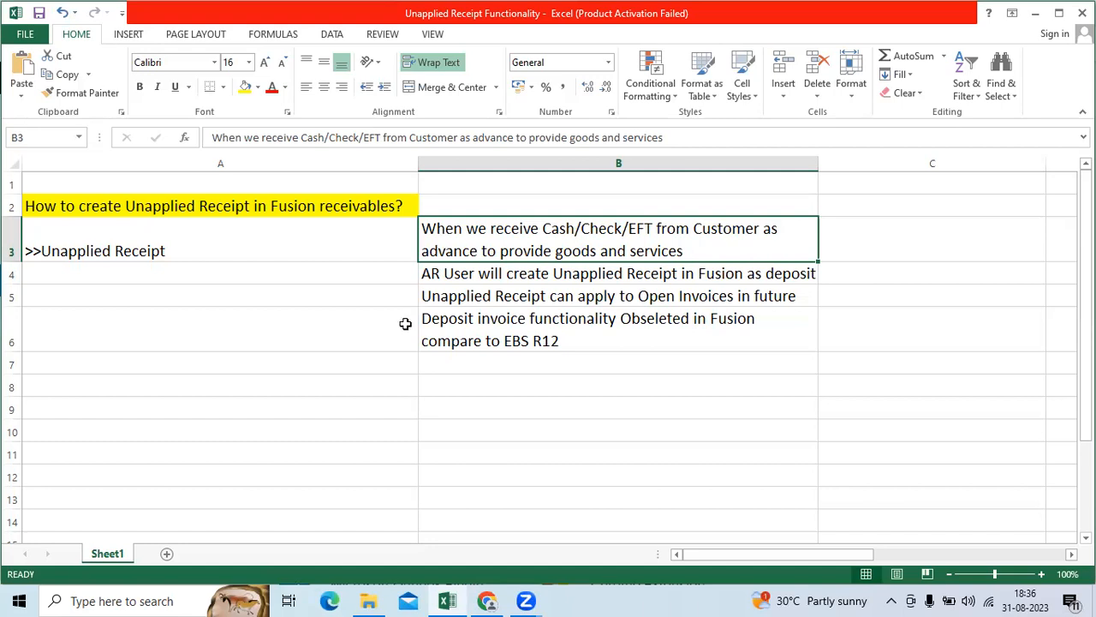
{"action": "left_click", "coordinate": [374, 385]}
{"action": "type", "text": "Req"}
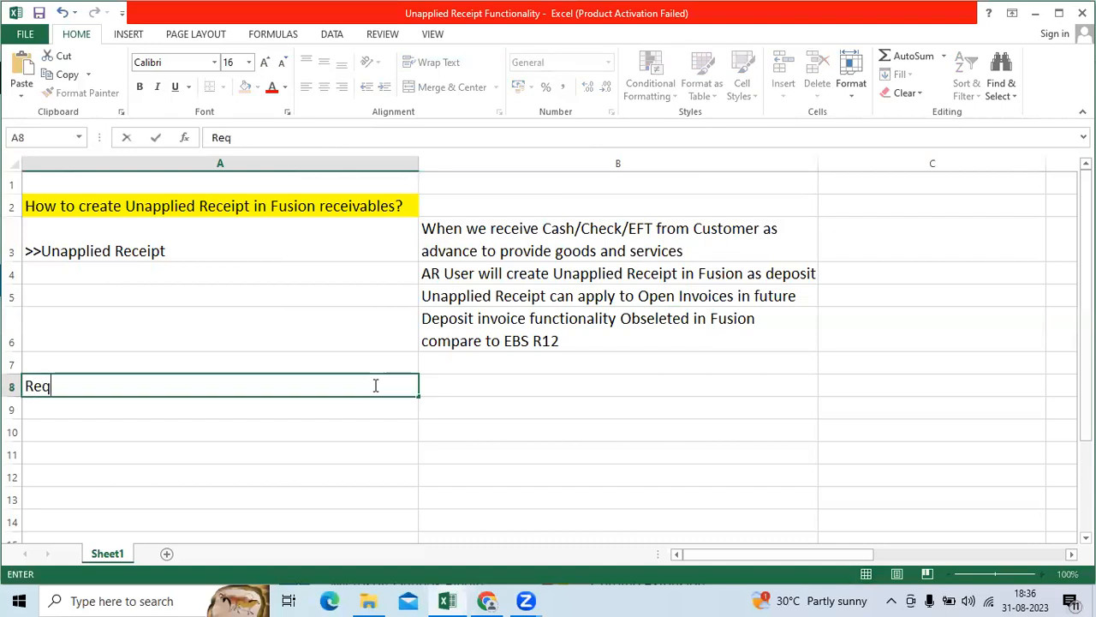
{"action": "type", "text": "uired Setups"}
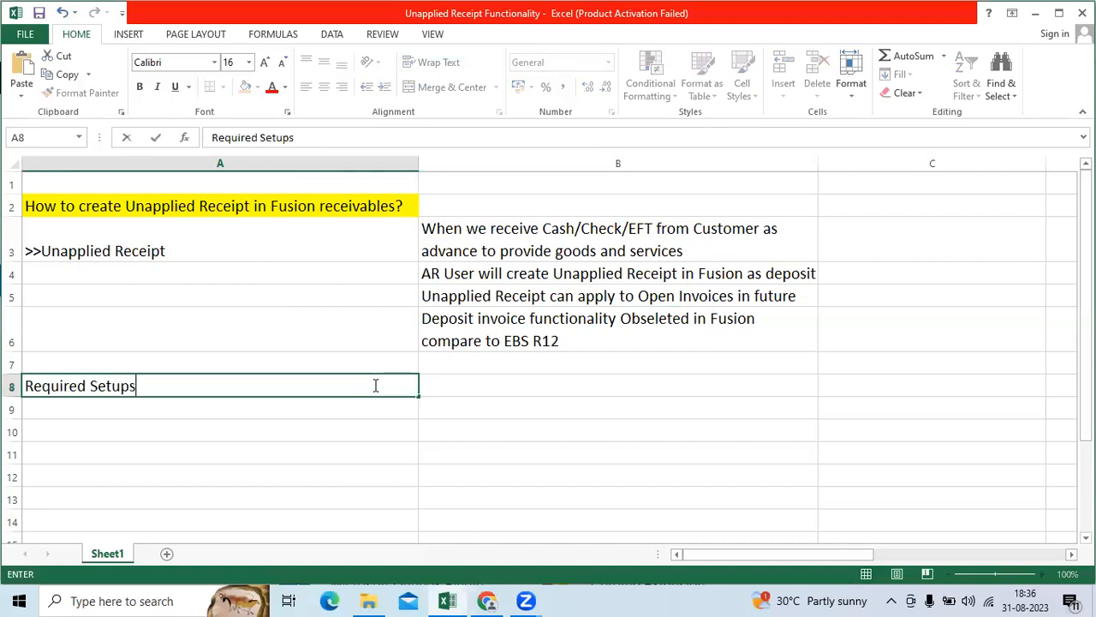
{"action": "key", "text": "Tab"}
{"action": "type", "text": "Define "}
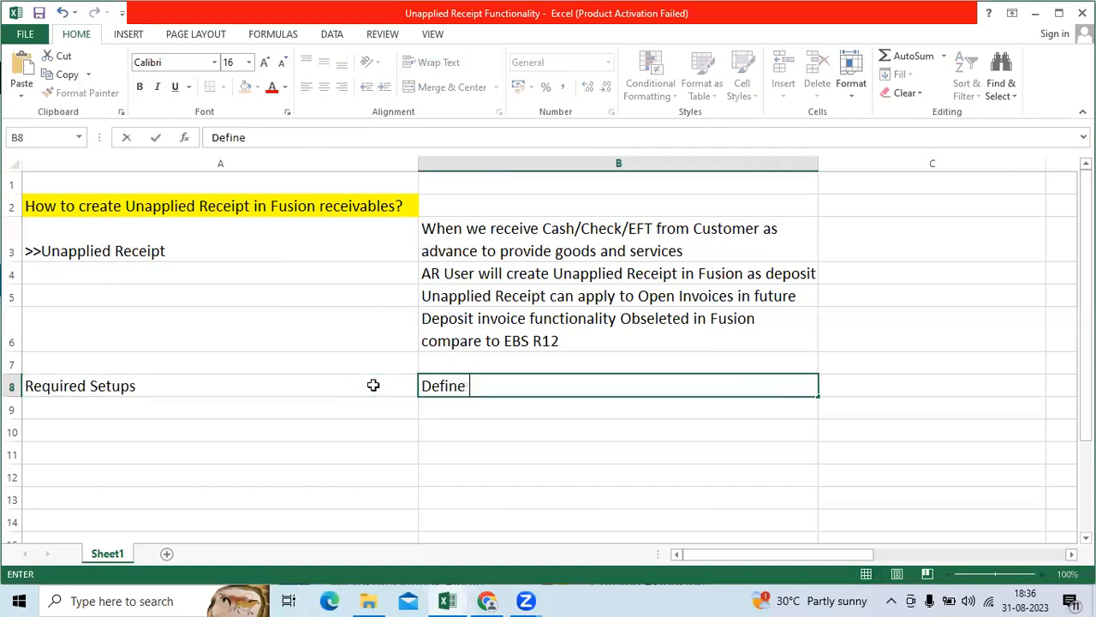
{"action": "type", "text": "Customer Data"}
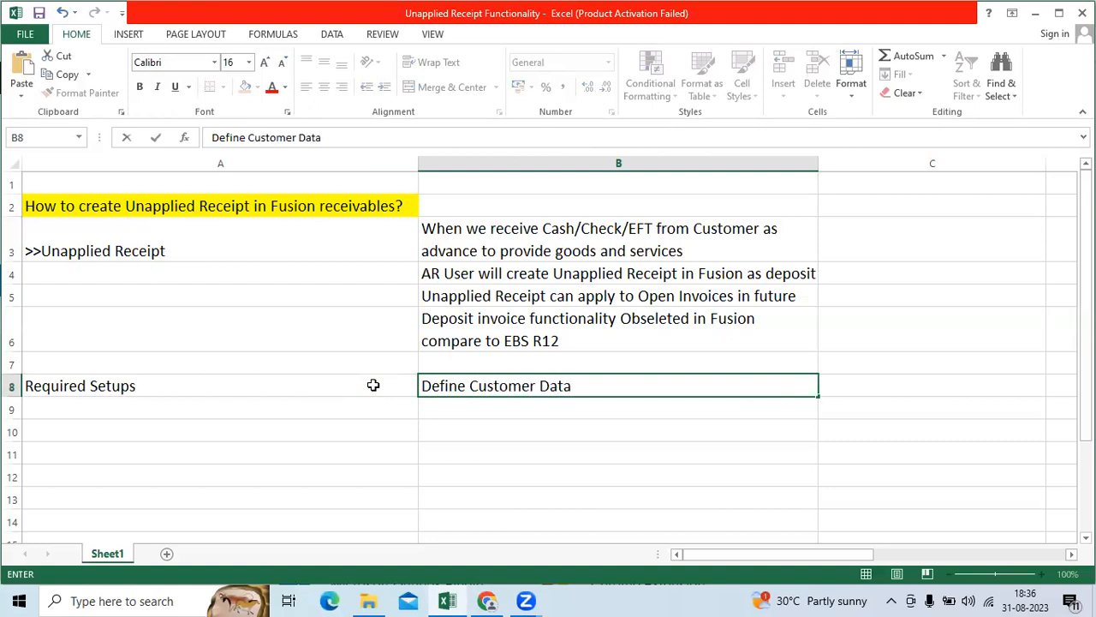
{"action": "key", "text": "Down"}
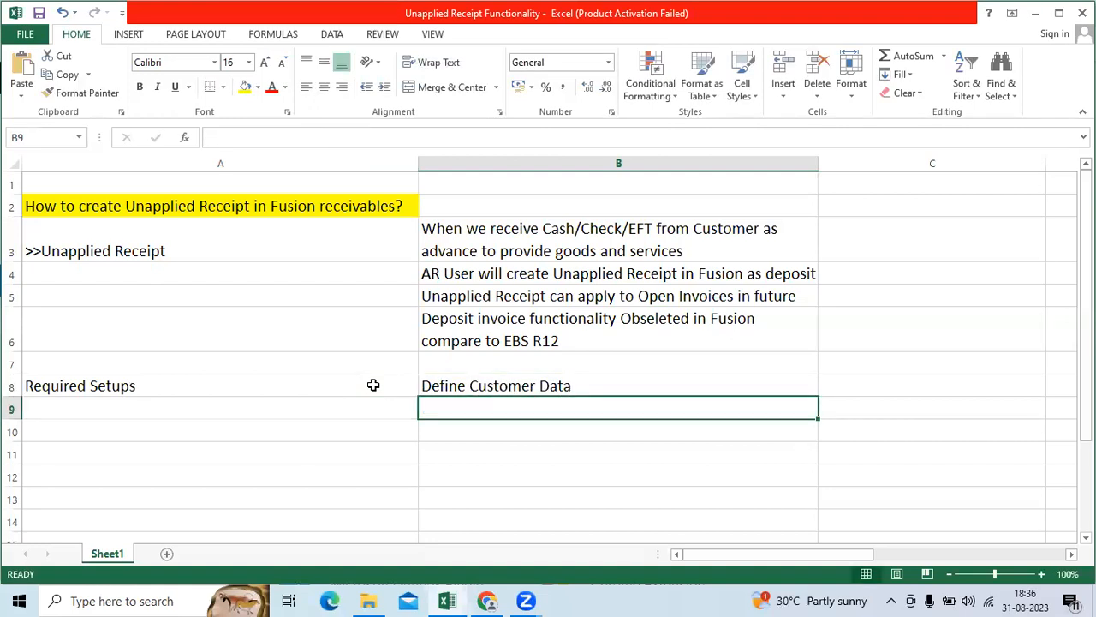
- Write "Define Receipt Class/Method/Bank Accounts" in cell B9 as the second required setup
{"action": "type", "text": "Define Custome"}
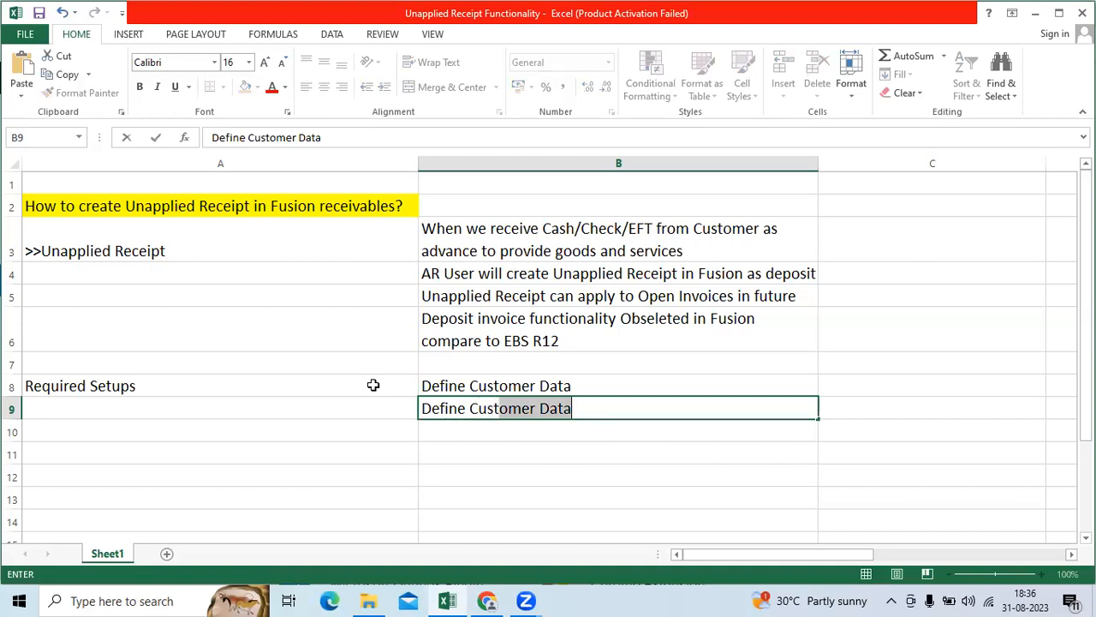
{"action": "key", "text": "BackSpace"}
{"action": "key", "text": "BackSpace"}
{"action": "key", "text": "BackSpace"}
{"action": "key", "text": "BackSpace"}
{"action": "key", "text": "BackSpace"}
{"action": "key", "text": "BackSpace"}
{"action": "key", "text": "BackSpace"}
{"action": "key", "text": "BackSpace"}
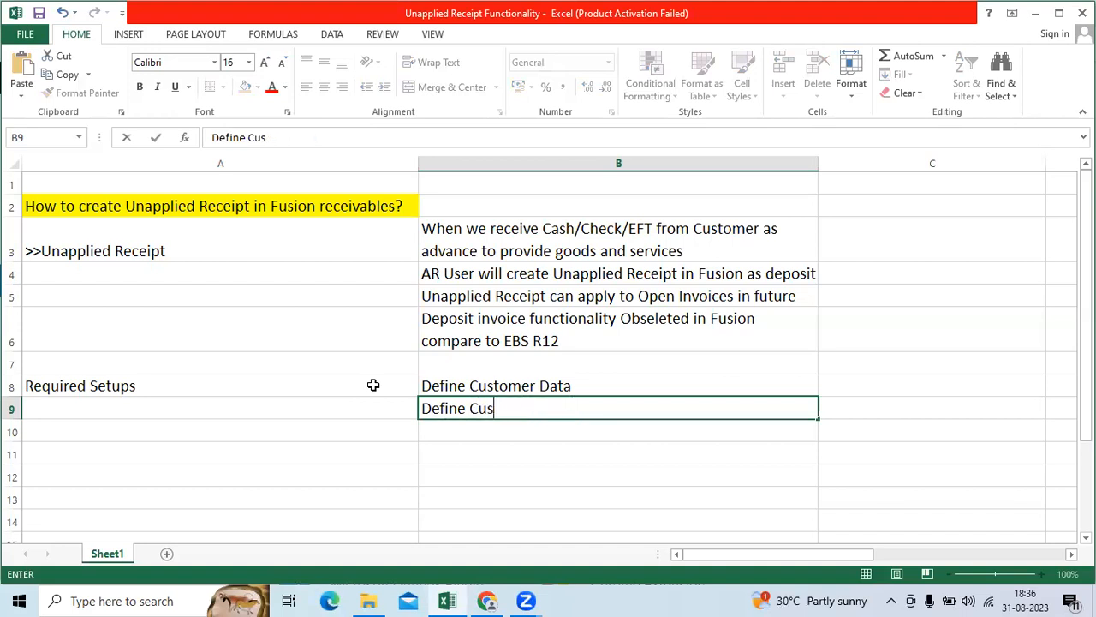
{"action": "type", "text": "Receipt"}
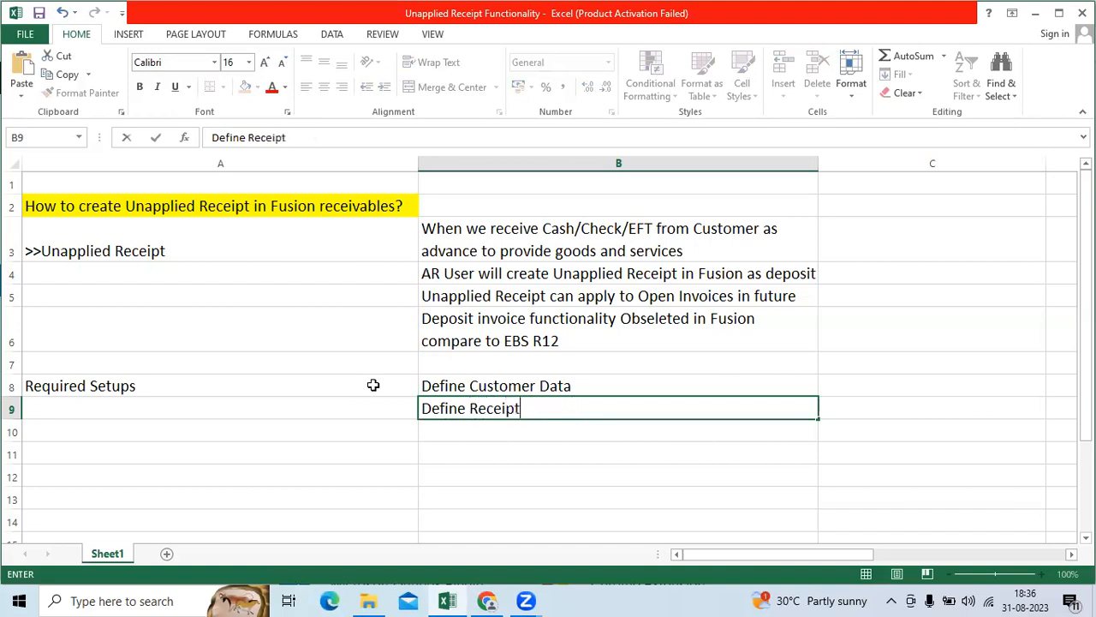
{"action": "type", "text": " Class/"}
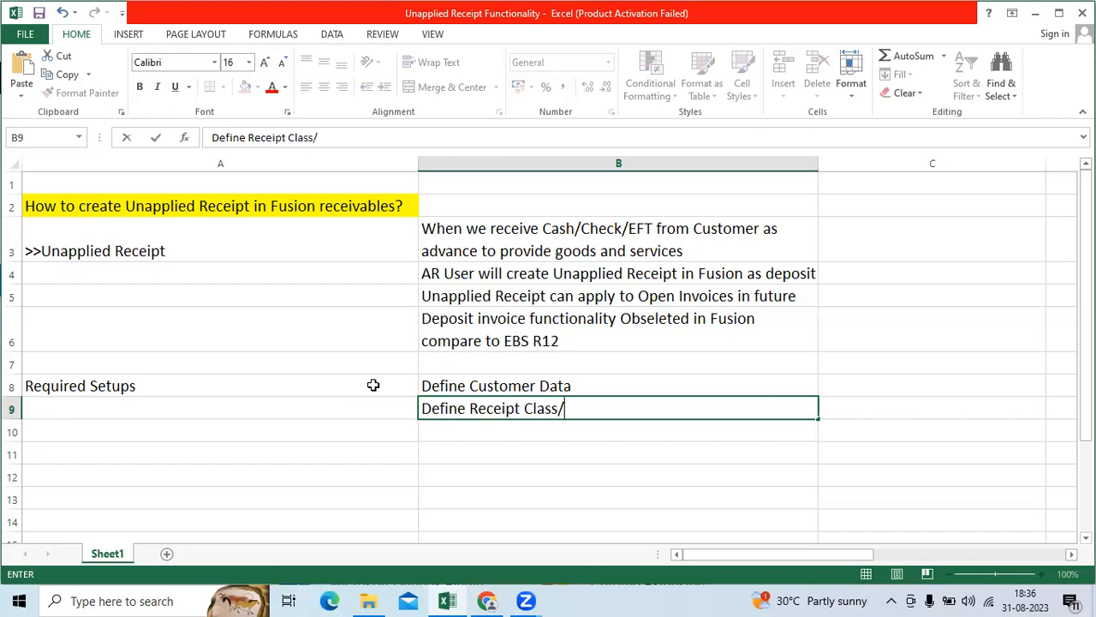
{"action": "type", "text": "Method/B"}
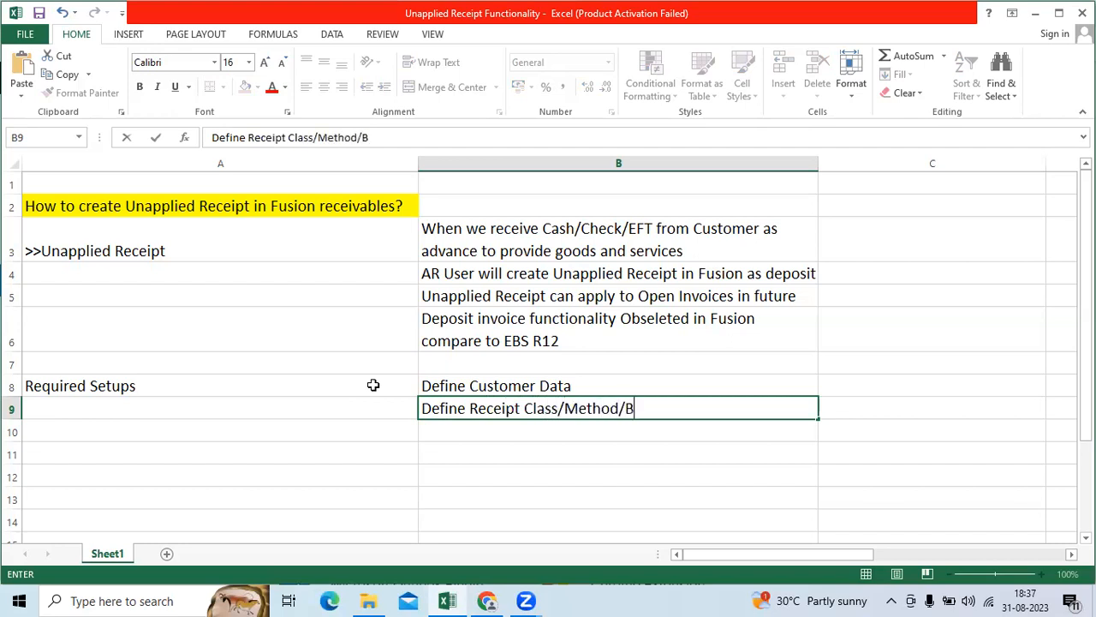
{"action": "type", "text": "ank Accounts"}
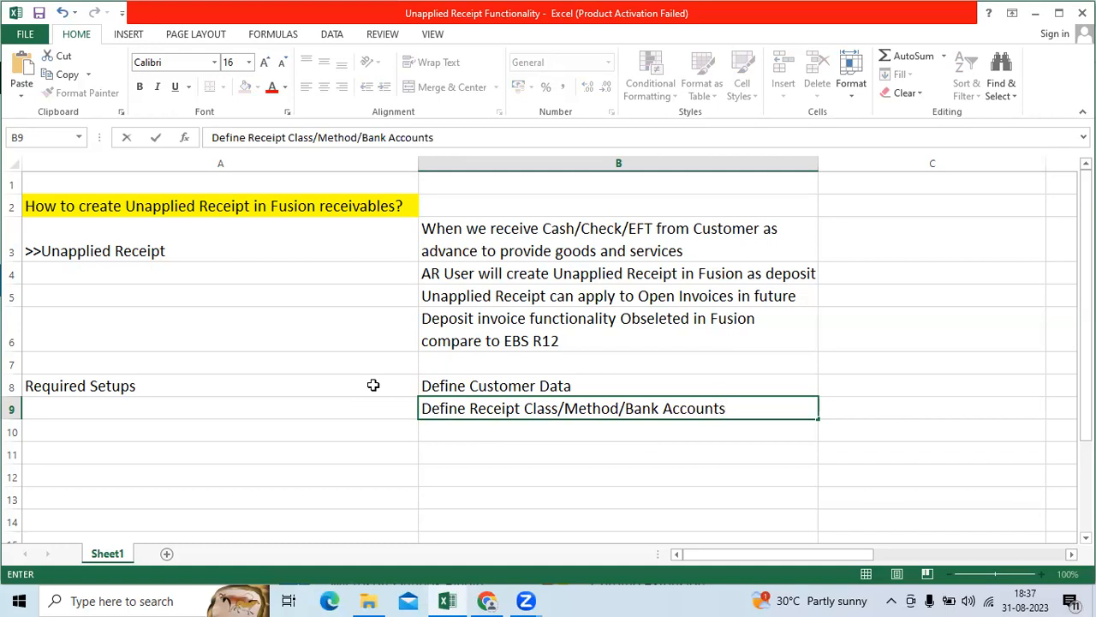
- Add ">>Assign Unapplied Cash Account at Receipt Class and Method Level" in cell B10
{"action": "key", "text": "Return"}
{"action": "type", "text": ">>A"}
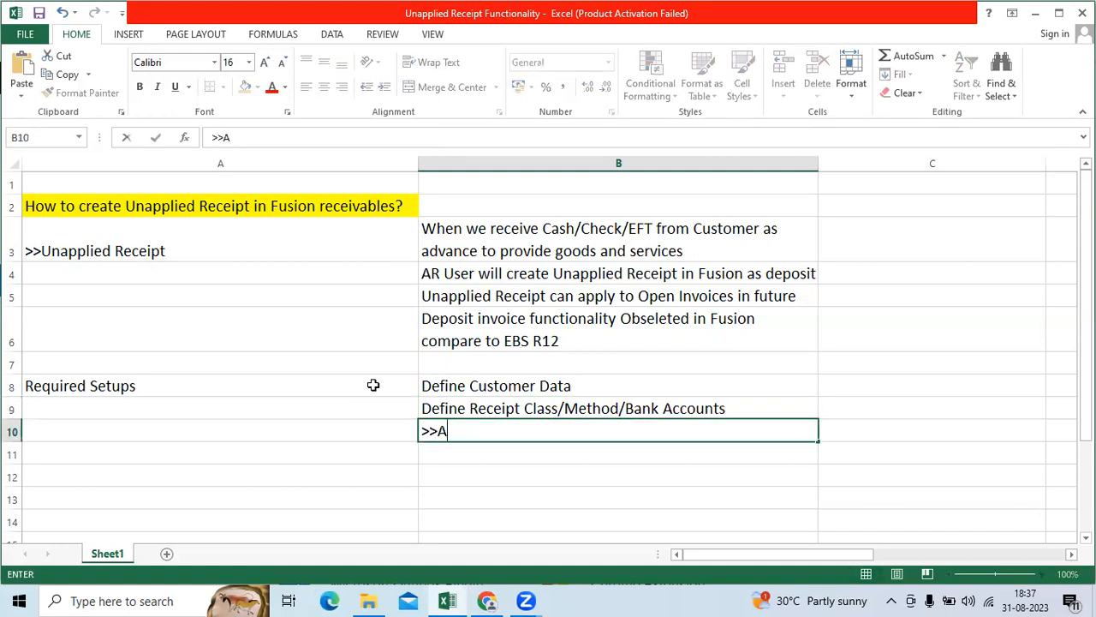
{"action": "type", "text": "ssign Unapplied Cash"}
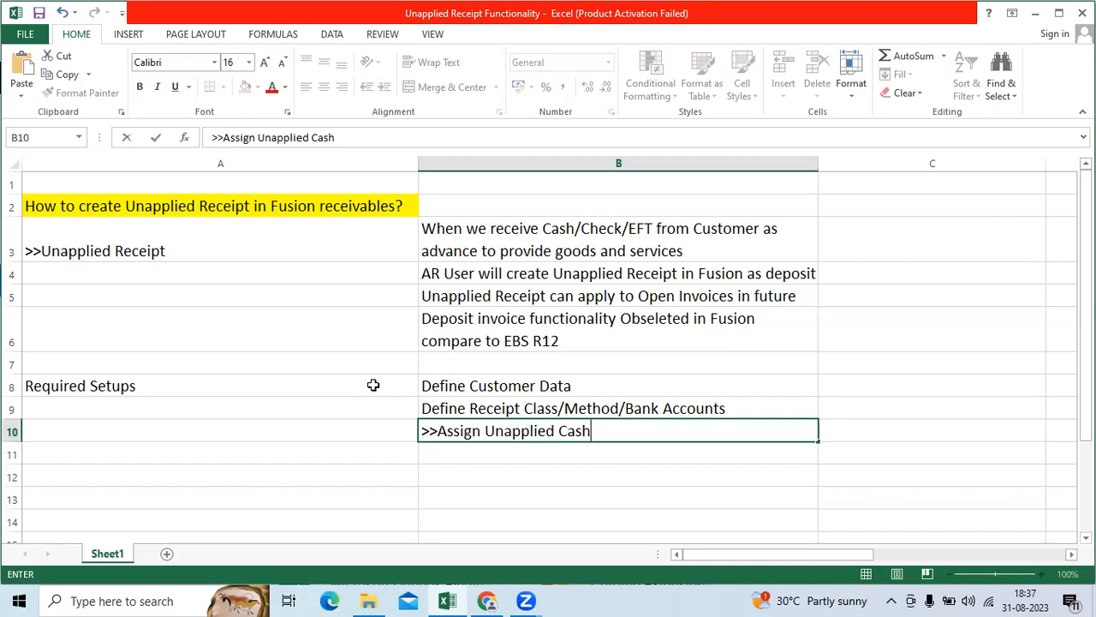
{"action": "type", "text": " Account at Rec"}
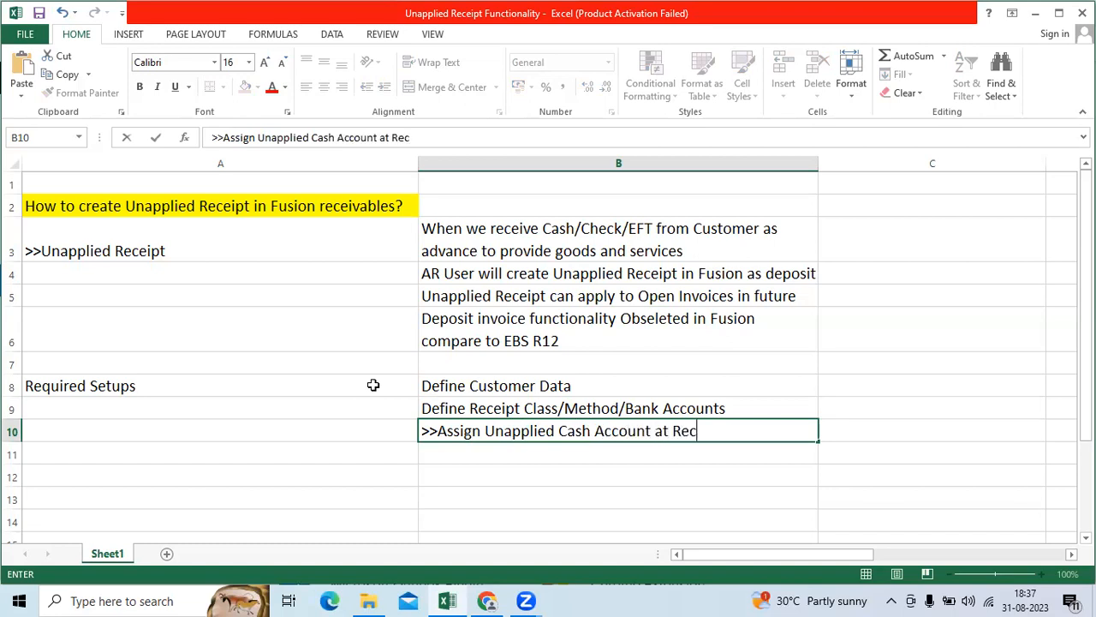
{"action": "type", "text": "eipt Class and Method"}
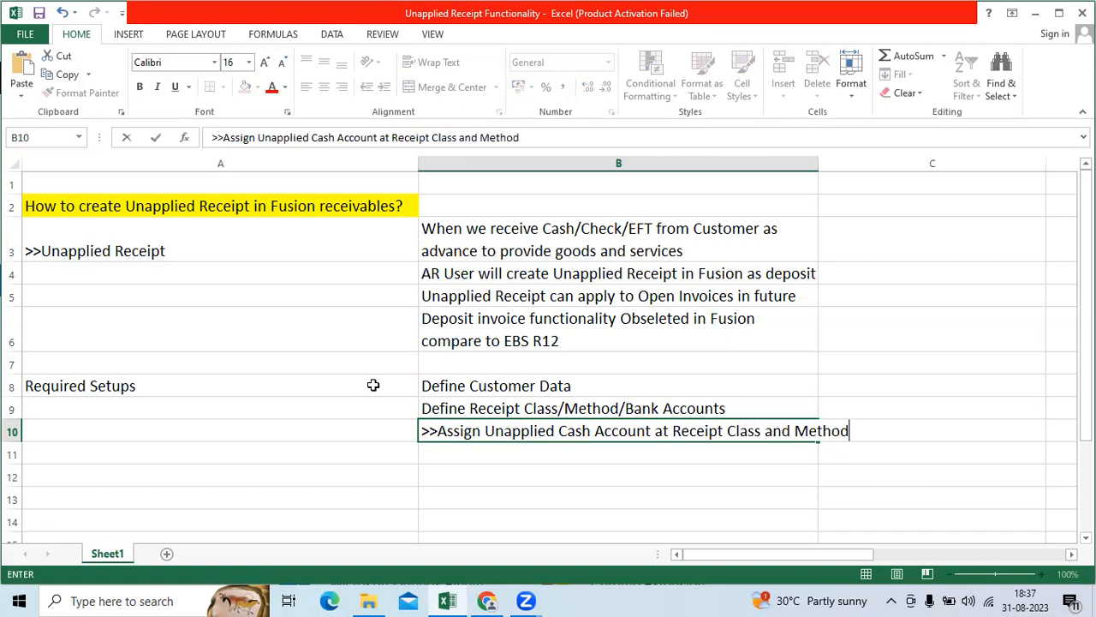
{"action": "type", "text": " Level"}
{"action": "key", "text": "alt+Return"}
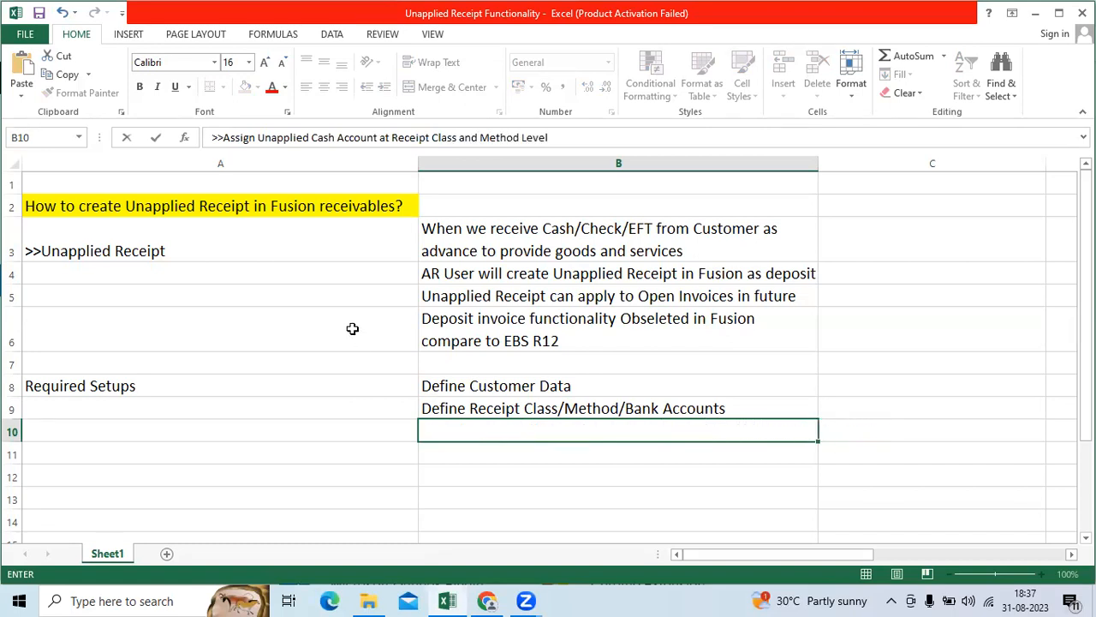
- Enter the label "Journal Entry" in cell A12
{"action": "scroll", "coordinate": [352, 328], "scroll_direction": "down", "scroll_amount": 1}
{"action": "left_click", "coordinate": [320, 388]}
{"action": "type", "text": "Entry Lik"}
{"action": "key", "text": "BackSpace"}
{"action": "key", "text": "BackSpace"}
{"action": "key", "text": "BackSpace"}
{"action": "key", "text": "BackSpace"}
{"action": "key", "text": "BackSpace"}
{"action": "key", "text": "BackSpace"}
{"action": "key", "text": "BackSpace"}
{"action": "key", "text": "BackSpace"}
{"action": "key", "text": "BackSpace"}
{"action": "type", "text": "JOurnal Entry"}
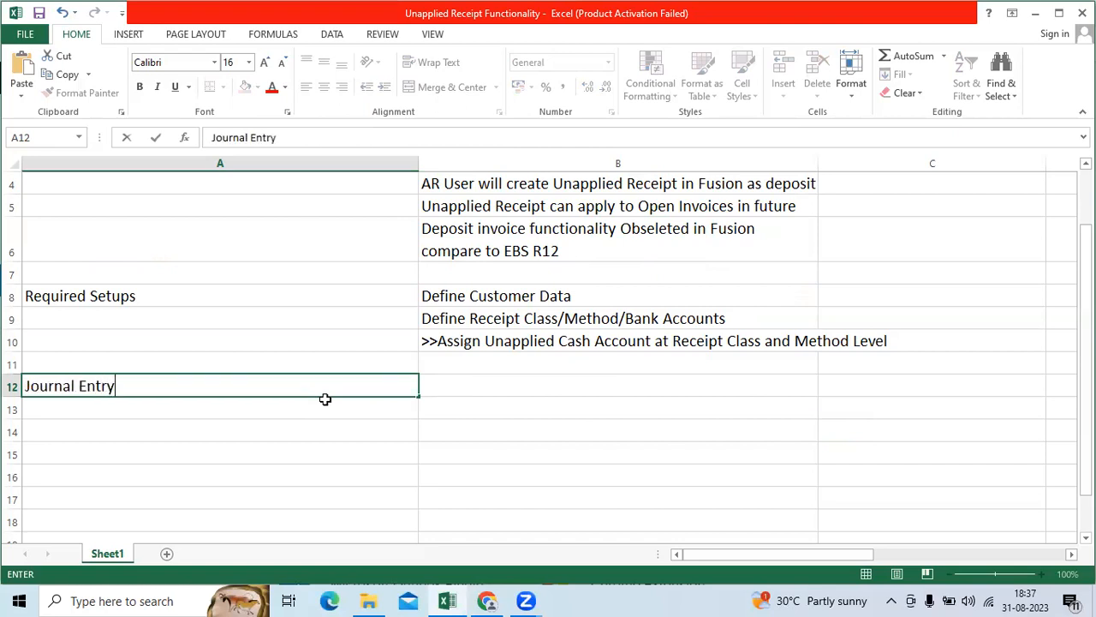
- List the journal lines "Confirmed Cash Debit" in cell B12 and "Unapplied Cash Credit" in cell B13
{"action": "key", "text": "Tab"}
{"action": "type", "text": "Confirmed Cash Debit"}
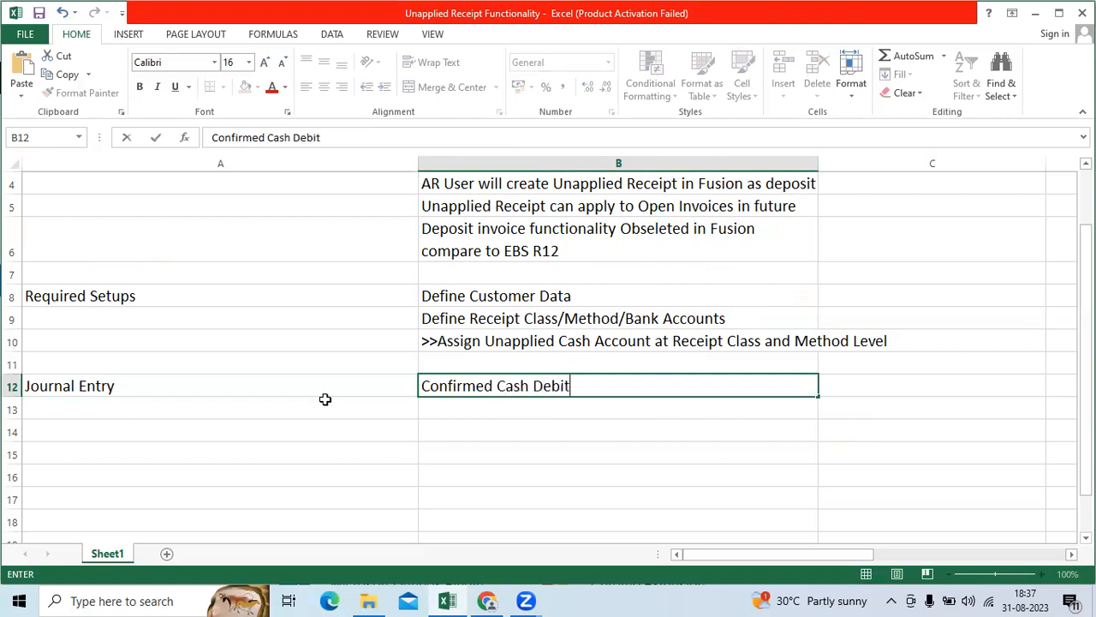
{"action": "key", "text": "Return"}
{"action": "type", "text": "Unapplied Cash Credit"}
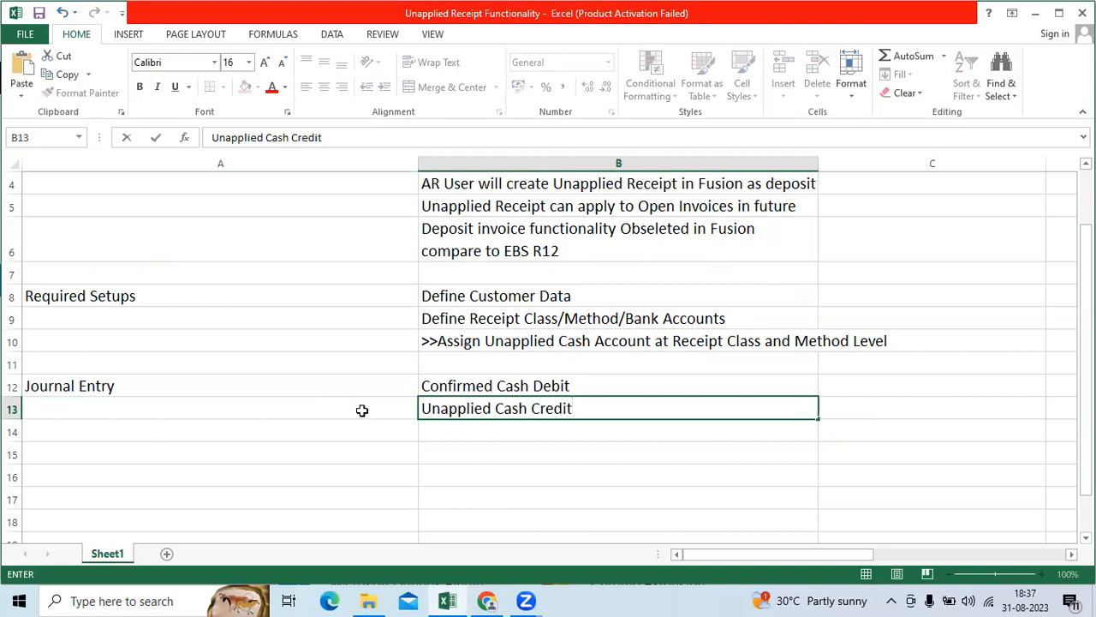
{"action": "left_click", "coordinate": [557, 450]}
- Apply all borders to the journal entry block A12:B13
{"action": "left_click_drag", "start_coordinate": [114, 382], "coordinate": [516, 411]}
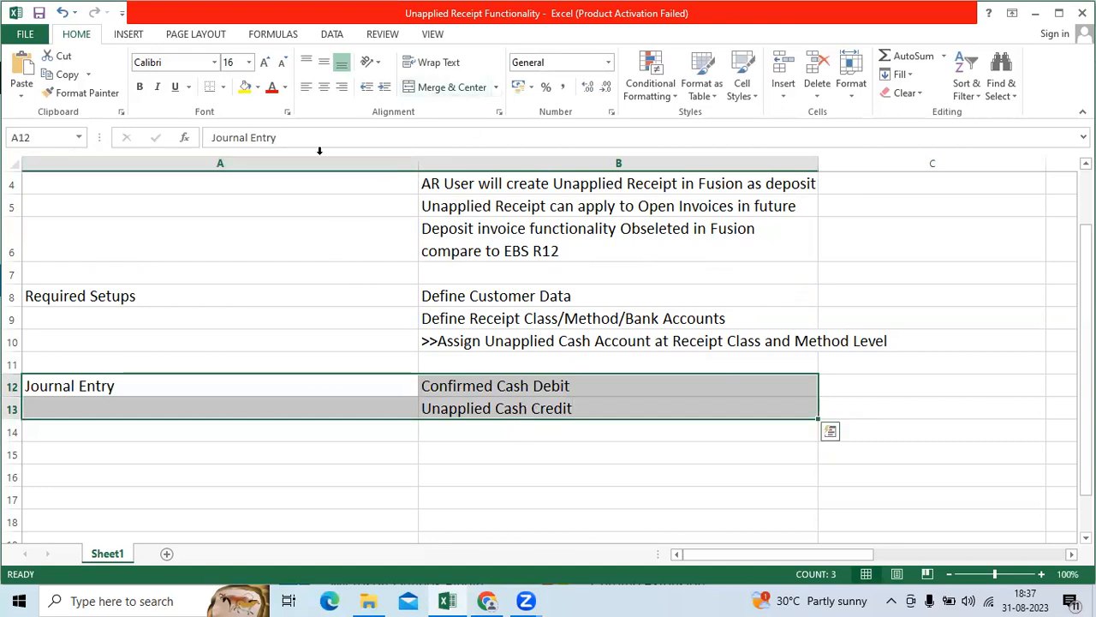
{"action": "left_click", "coordinate": [222, 86]}
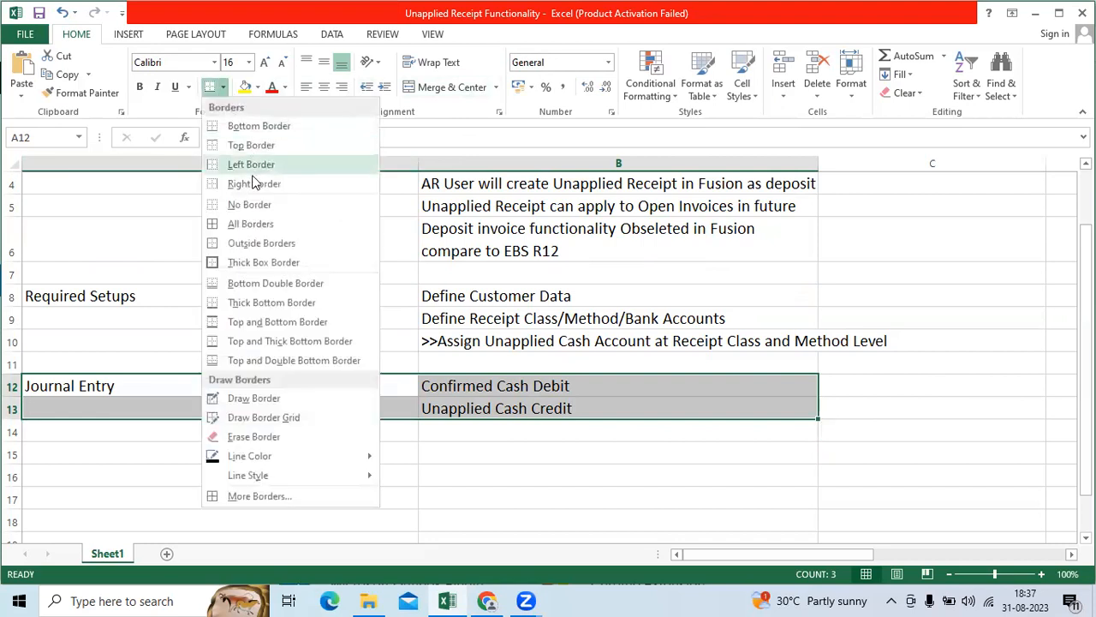
{"action": "left_click", "coordinate": [250, 223]}
- Enter the heading "How to create Unapplied Receipt in Instance ?" in cell A15
{"action": "left_click", "coordinate": [205, 454]}
{"action": "scroll", "coordinate": [210, 455], "scroll_direction": "down", "scroll_amount": 2}
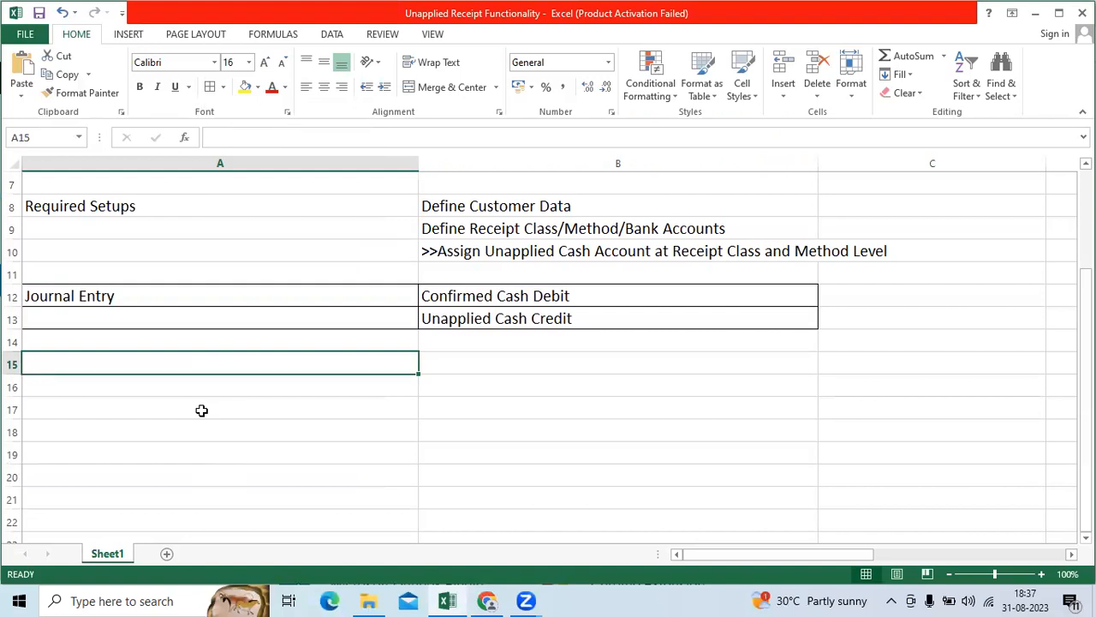
{"action": "type", "text": "How to create"}
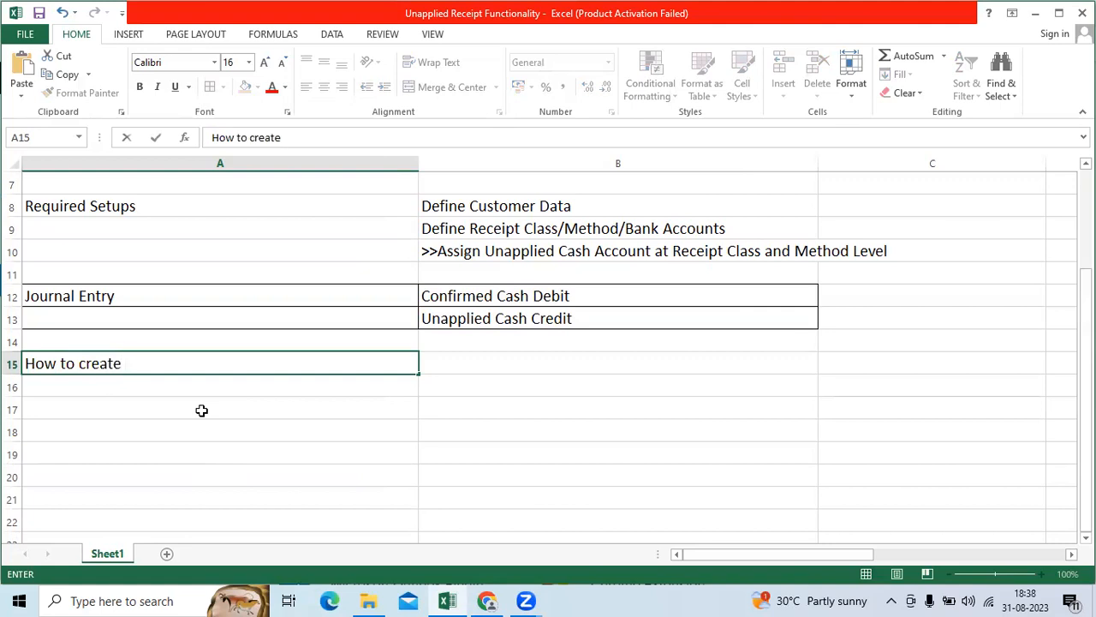
{"action": "type", "text": "Unapplied Receit"}
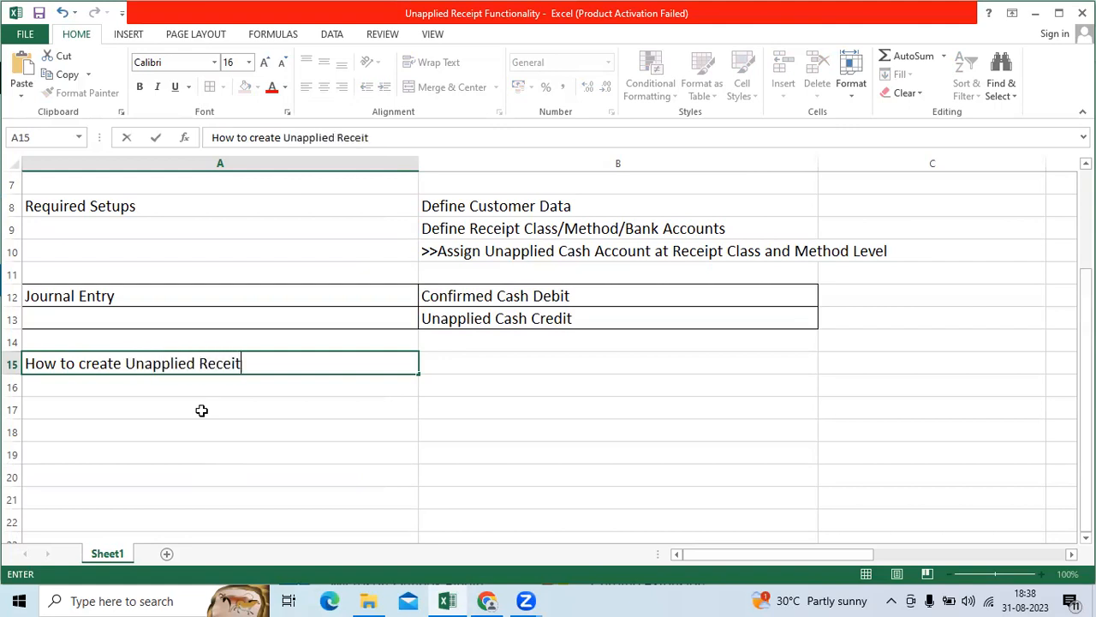
{"action": "key", "text": "BackSpace"}
{"action": "type", "text": "pt in Instance "}
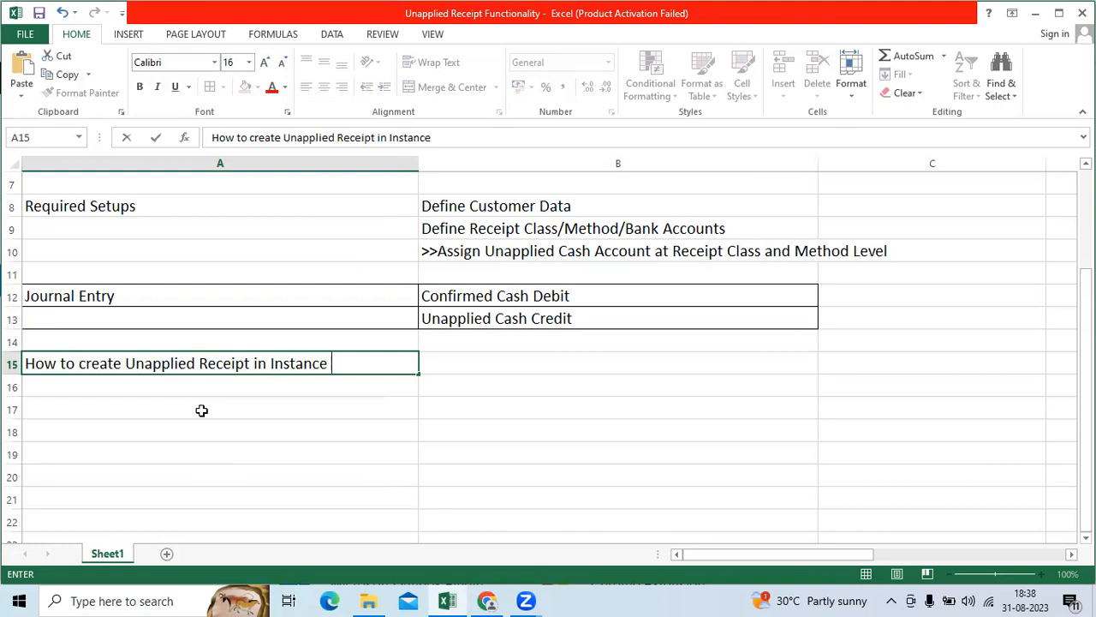
{"action": "type", "text": "?"}
{"action": "key", "text": "ctrl+Return"}
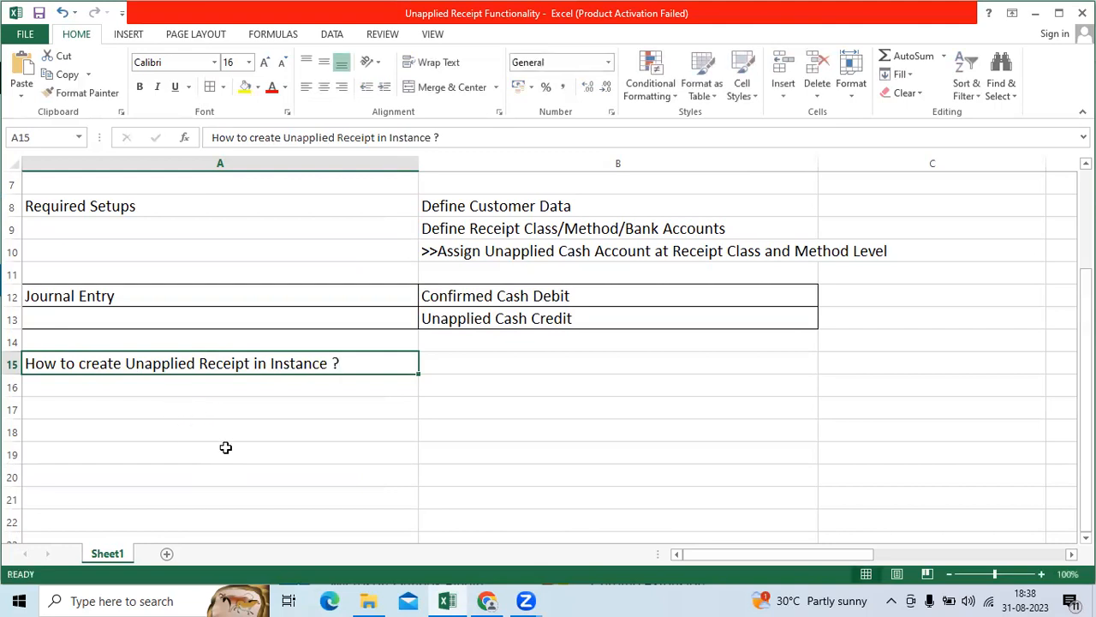
{"action": "scroll", "coordinate": [535, 394], "scroll_direction": "up", "scroll_amount": 2}
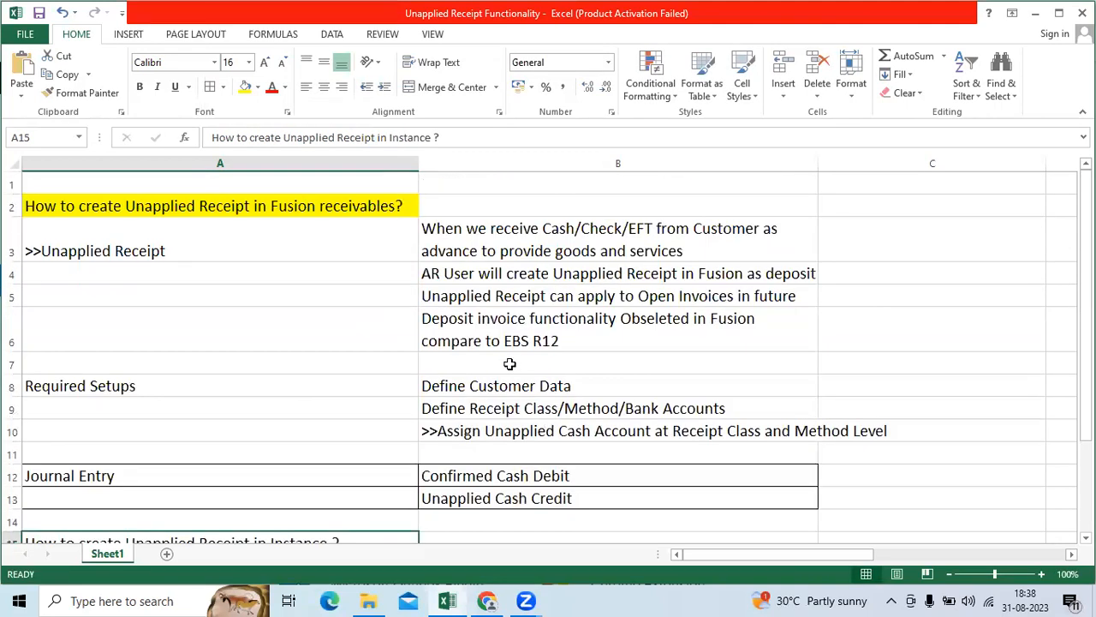
{"action": "scroll", "coordinate": [508, 375], "scroll_direction": "down", "scroll_amount": 2}
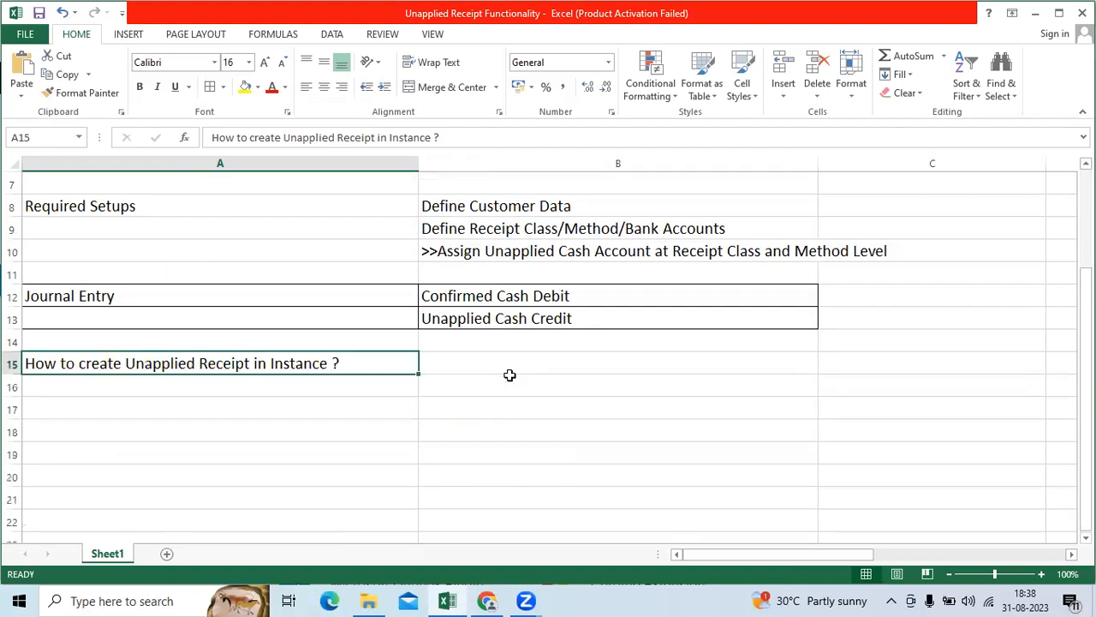
- Switch to the Oracle Fusion Cloud page in Chrome and open its home page
{"action": "left_click", "coordinate": [487, 599]}
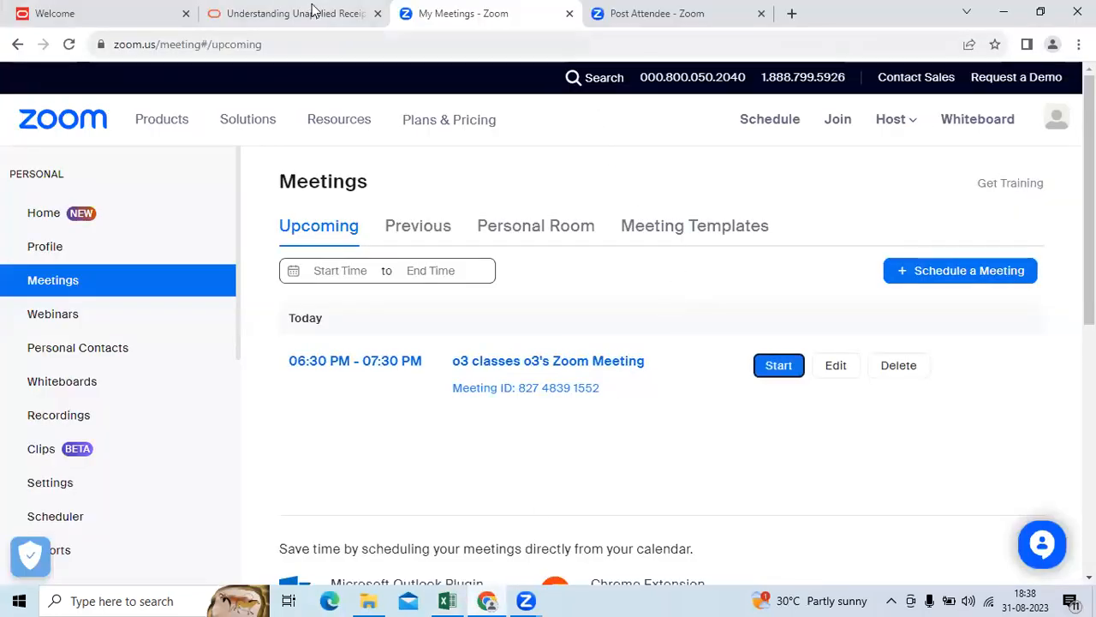
{"action": "key", "text": "ctrl+shift+Tab"}
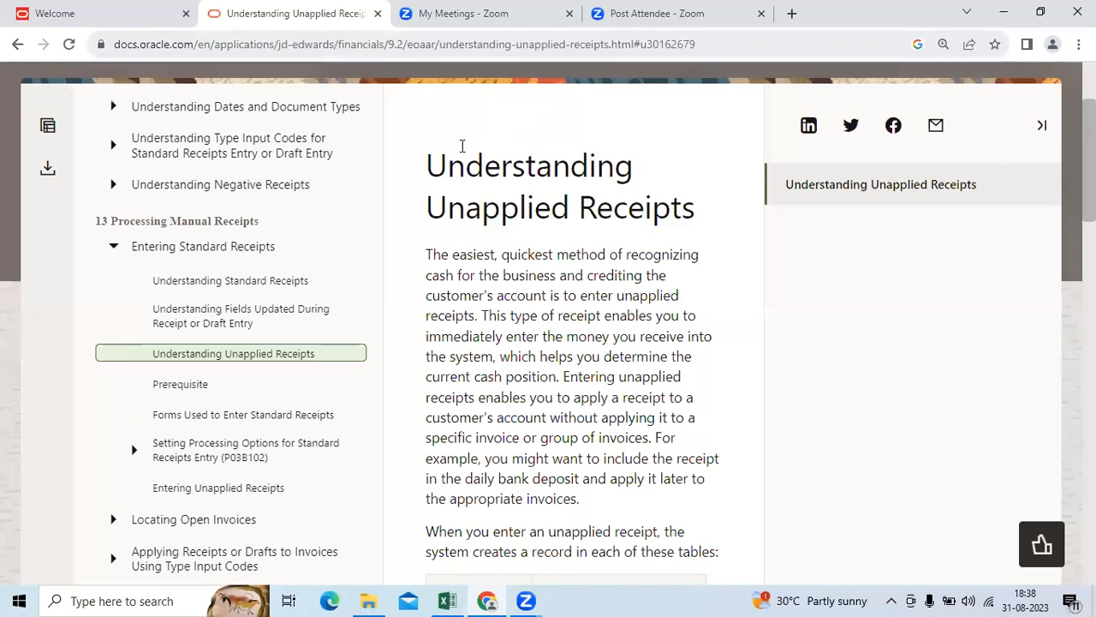
{"action": "key", "text": "ctrl+shift+Tab"}
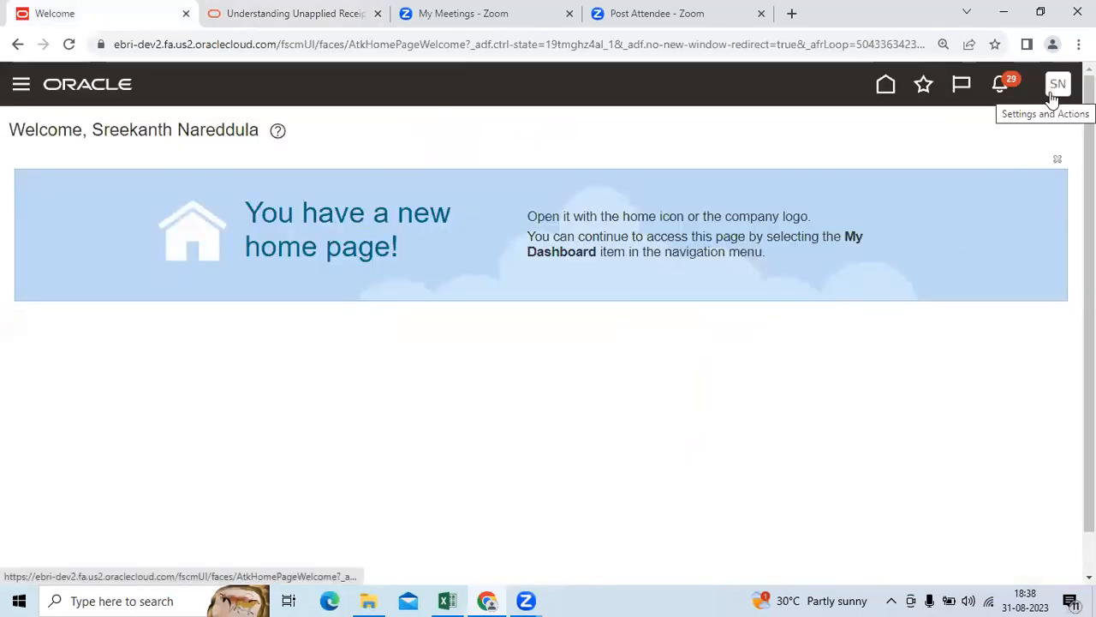
{"action": "left_click", "coordinate": [884, 87]}
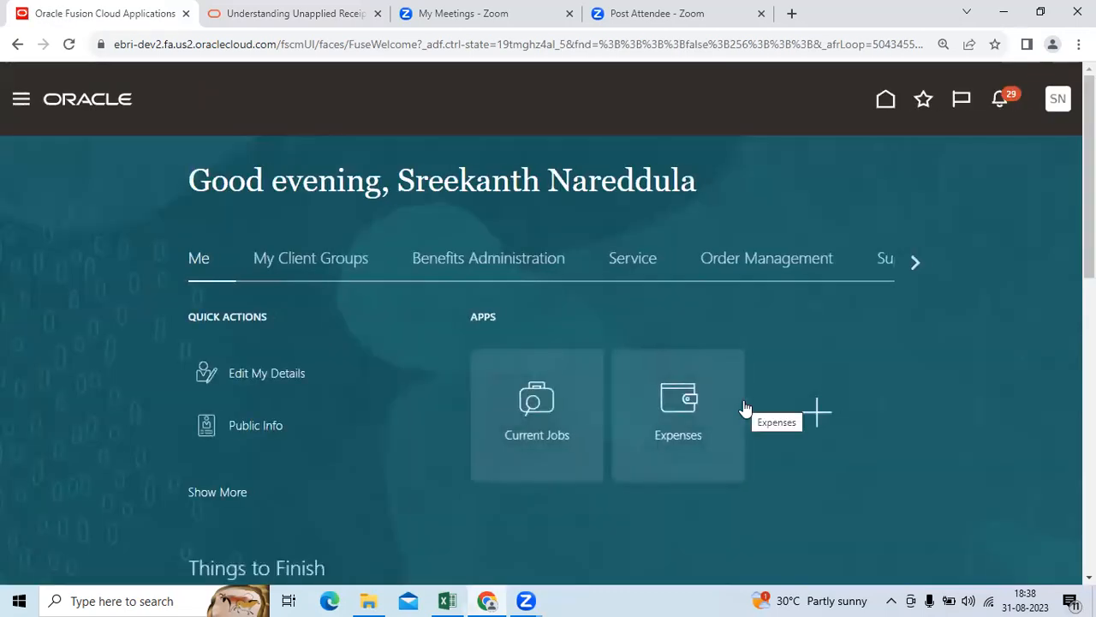
- Open the Accounts Receivable work area from the Receivables group on the home page
{"action": "left_click", "coordinate": [914, 262]}
{"action": "left_click", "coordinate": [915, 262]}
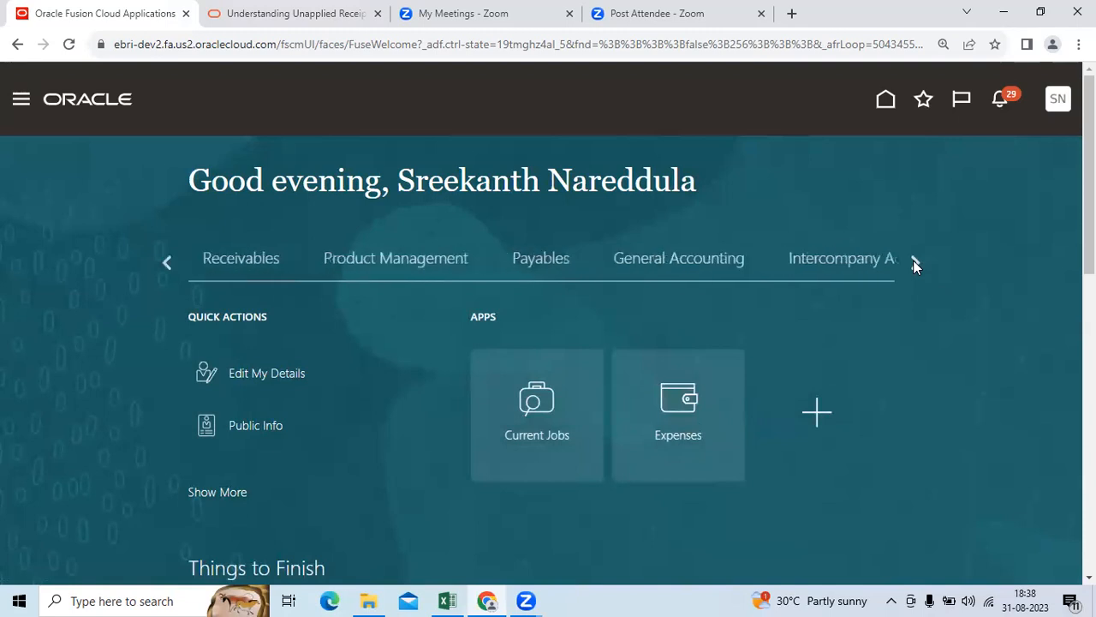
{"action": "left_click", "coordinate": [167, 260]}
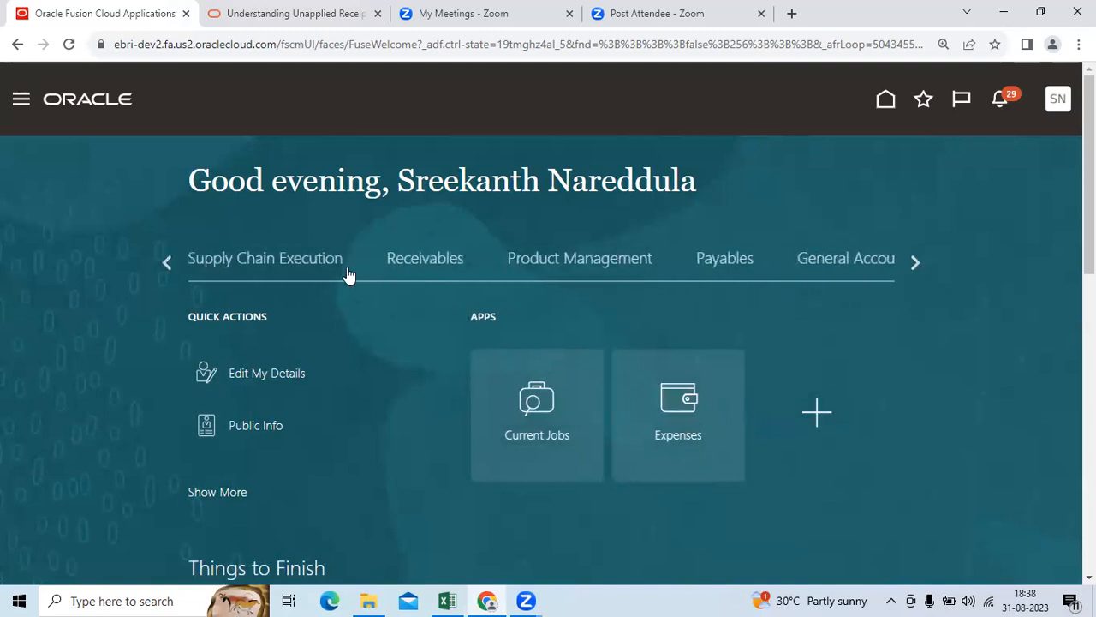
{"action": "left_click", "coordinate": [410, 268]}
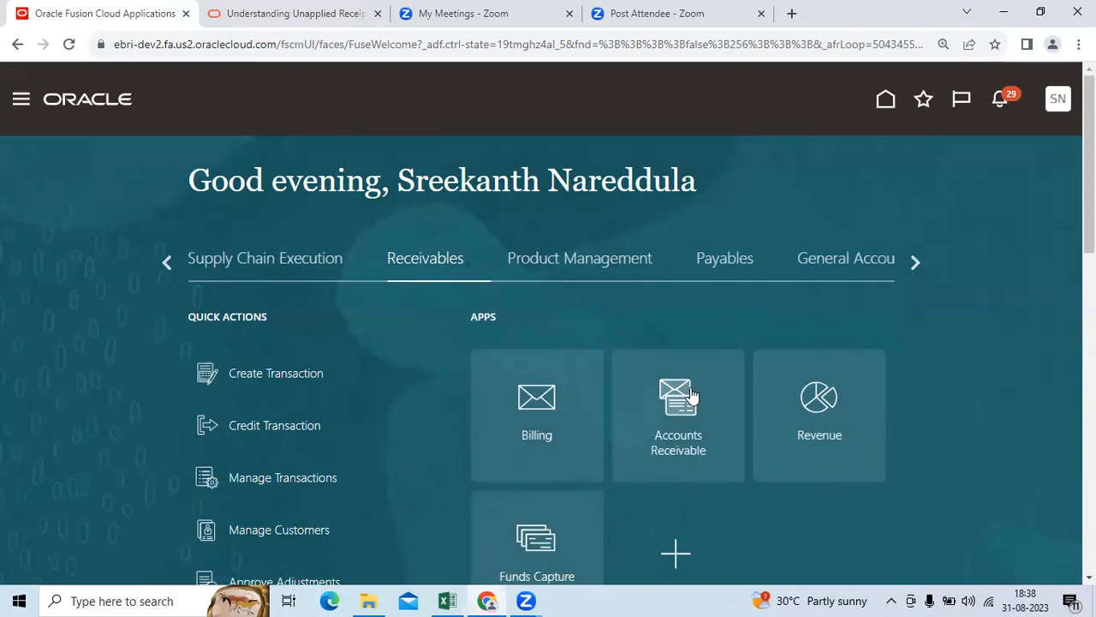
{"action": "left_click", "coordinate": [659, 401]}
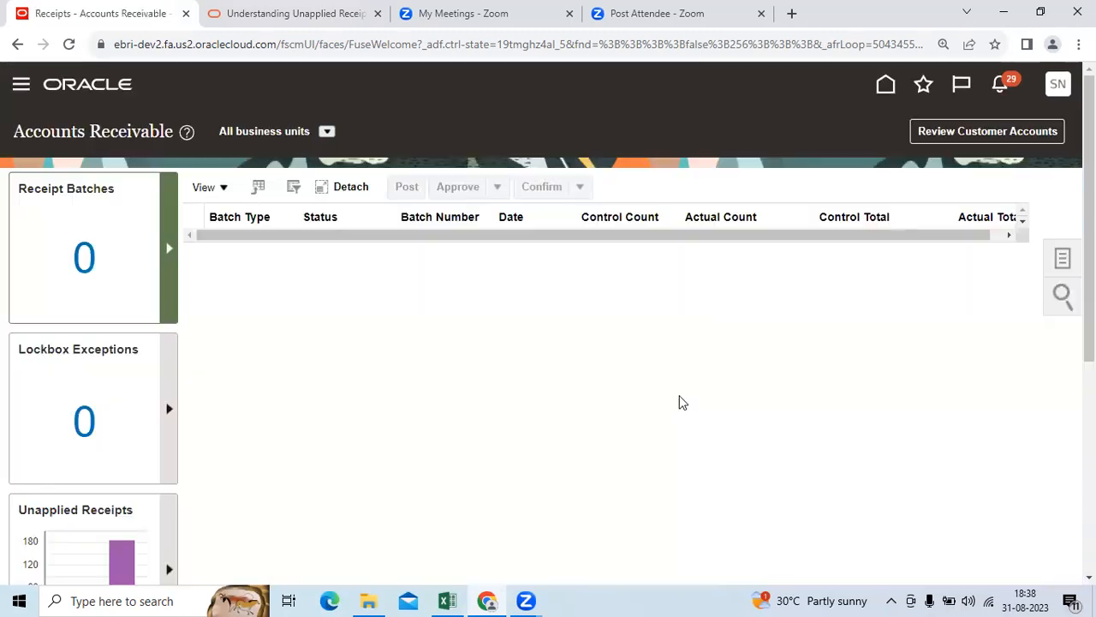
- Filter the work area to Anjani India Business Unit and start creating a receipt
{"action": "left_click", "coordinate": [328, 133]}
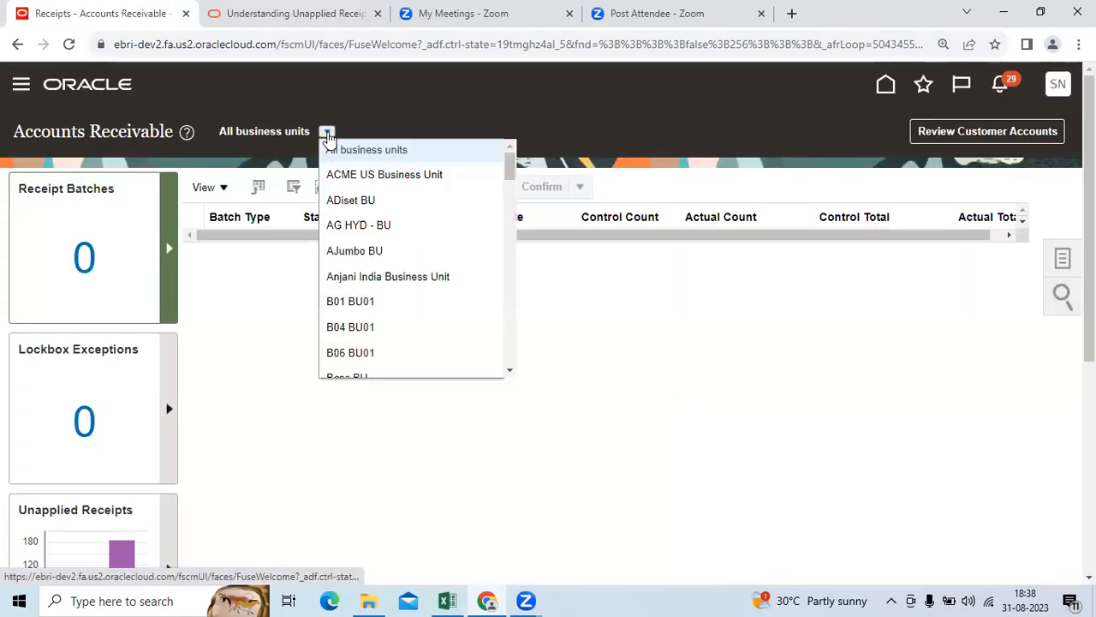
{"action": "left_click", "coordinate": [383, 278]}
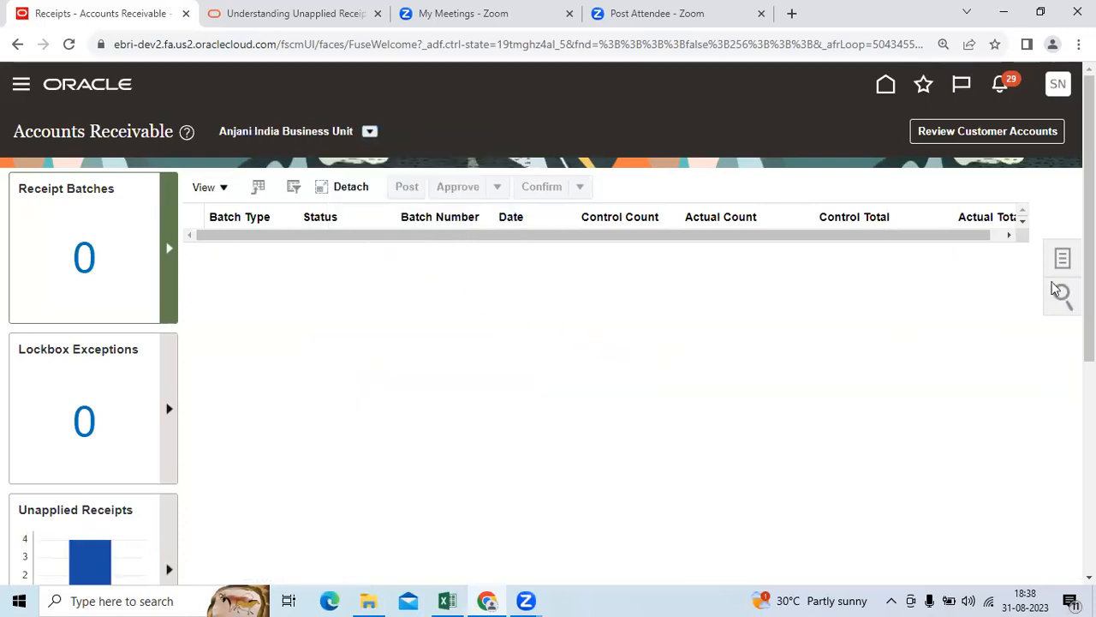
{"action": "left_click", "coordinate": [1064, 262]}
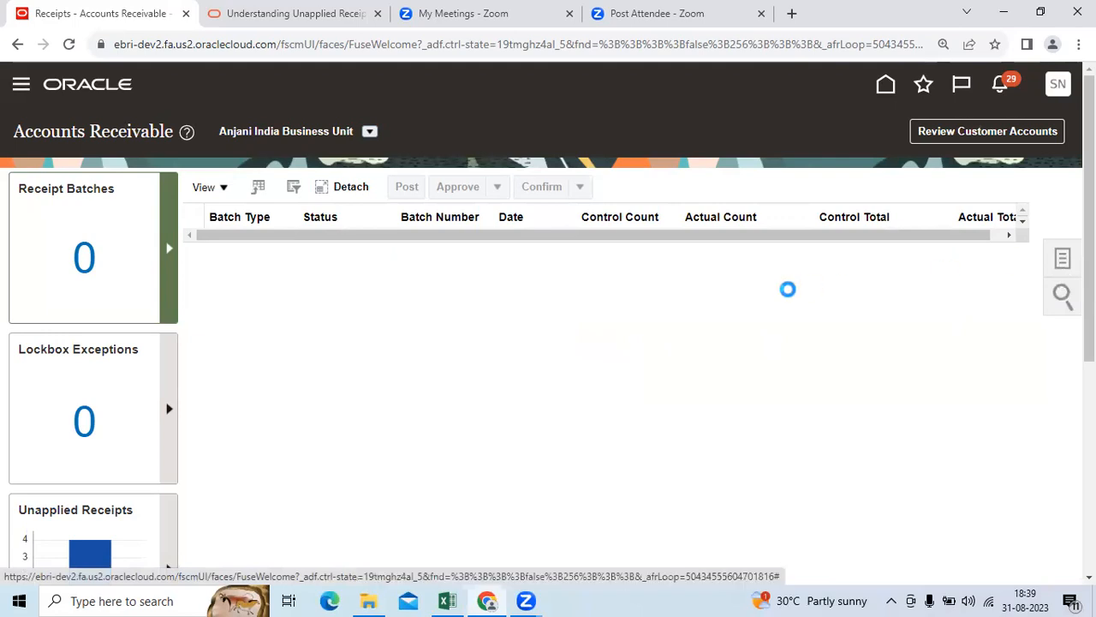
{"action": "left_click", "coordinate": [902, 144]}
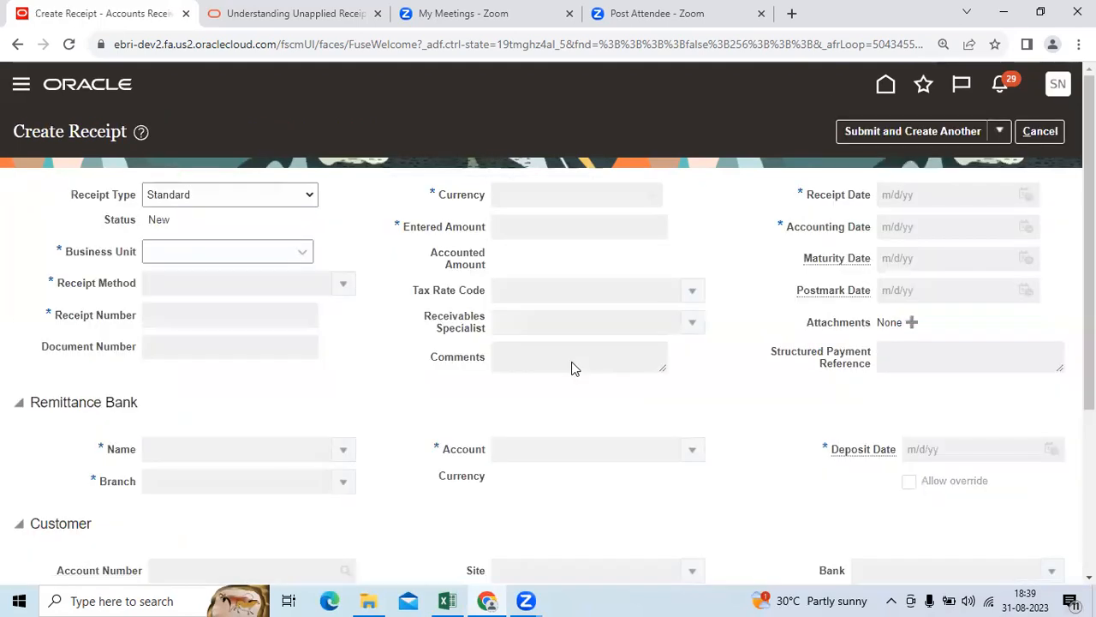
- Set the new receipt's business unit to Anjani India Business Unit and its receipt method to Anjani Check
{"action": "left_click", "coordinate": [268, 255]}
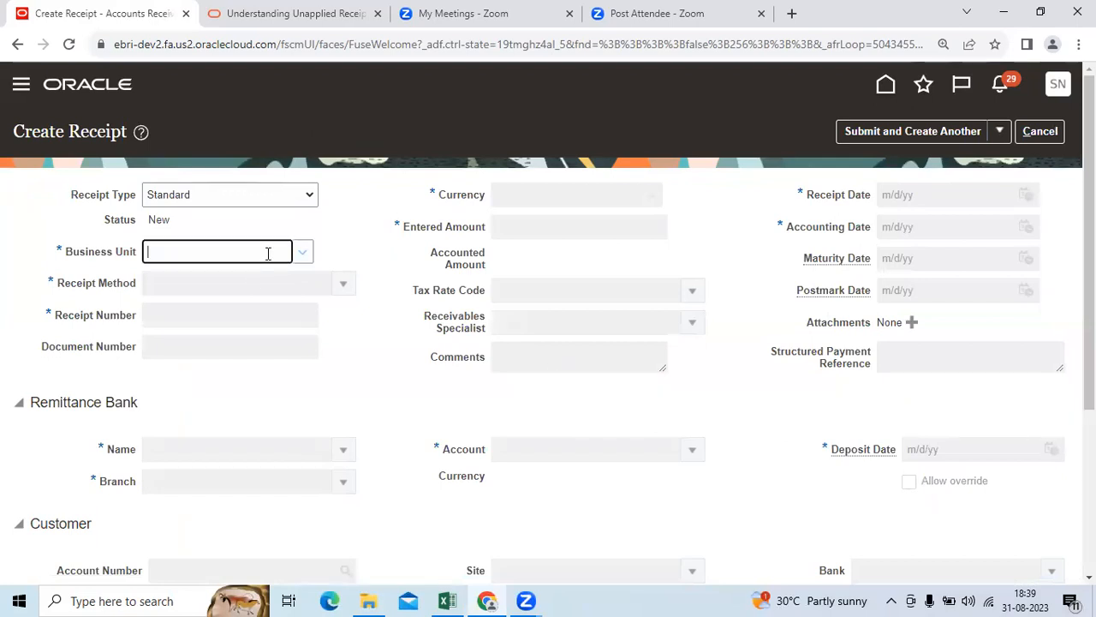
{"action": "left_click", "coordinate": [255, 293]}
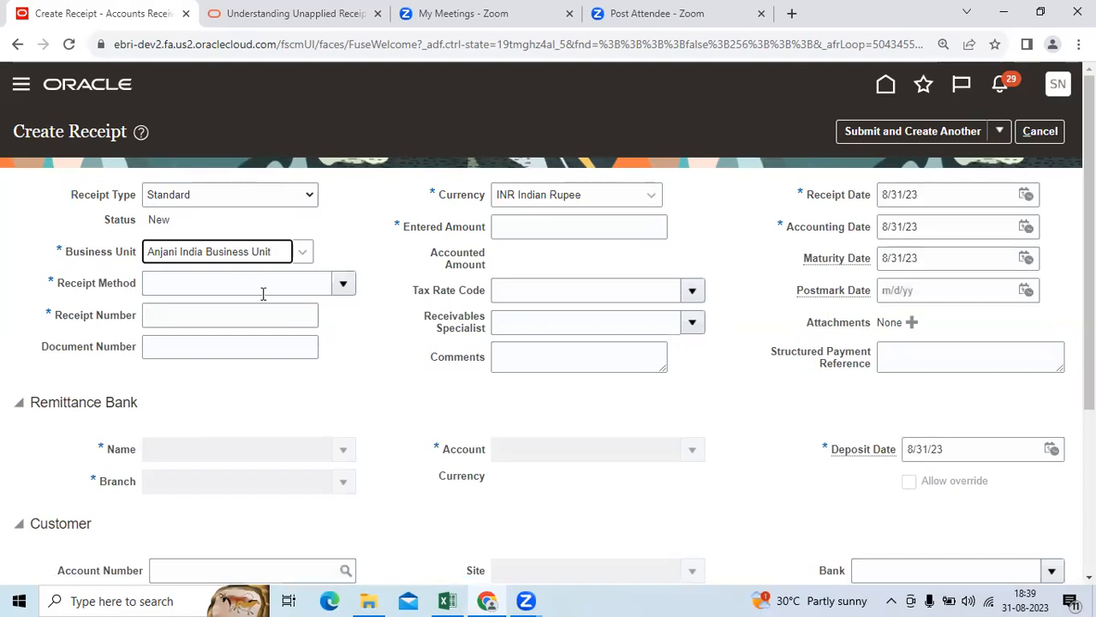
{"action": "left_click", "coordinate": [344, 285]}
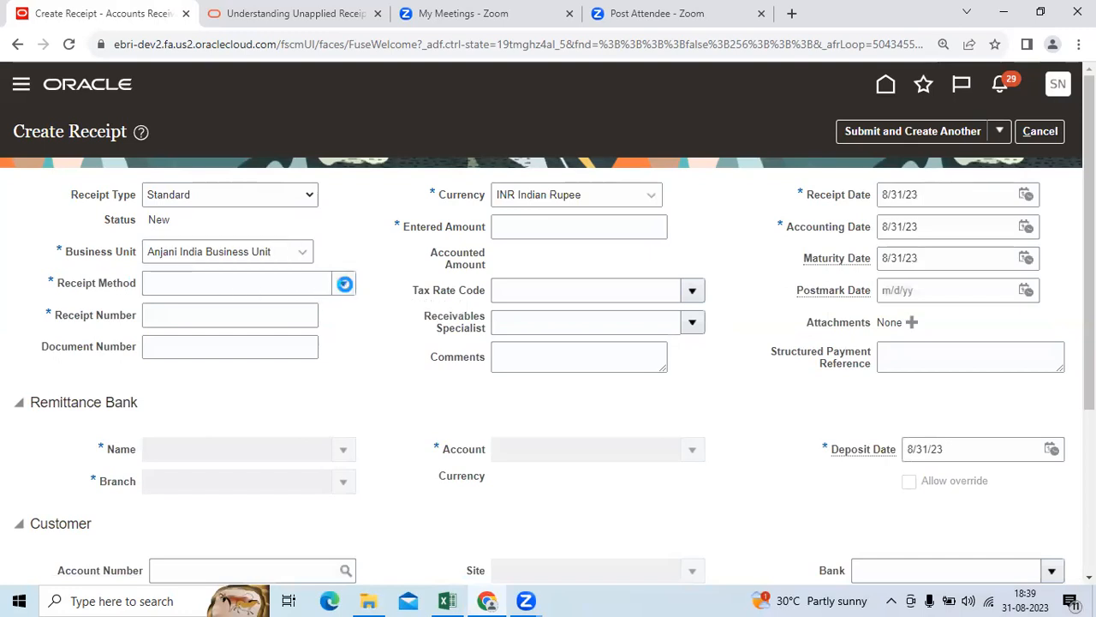
{"action": "left_click", "coordinate": [345, 313]}
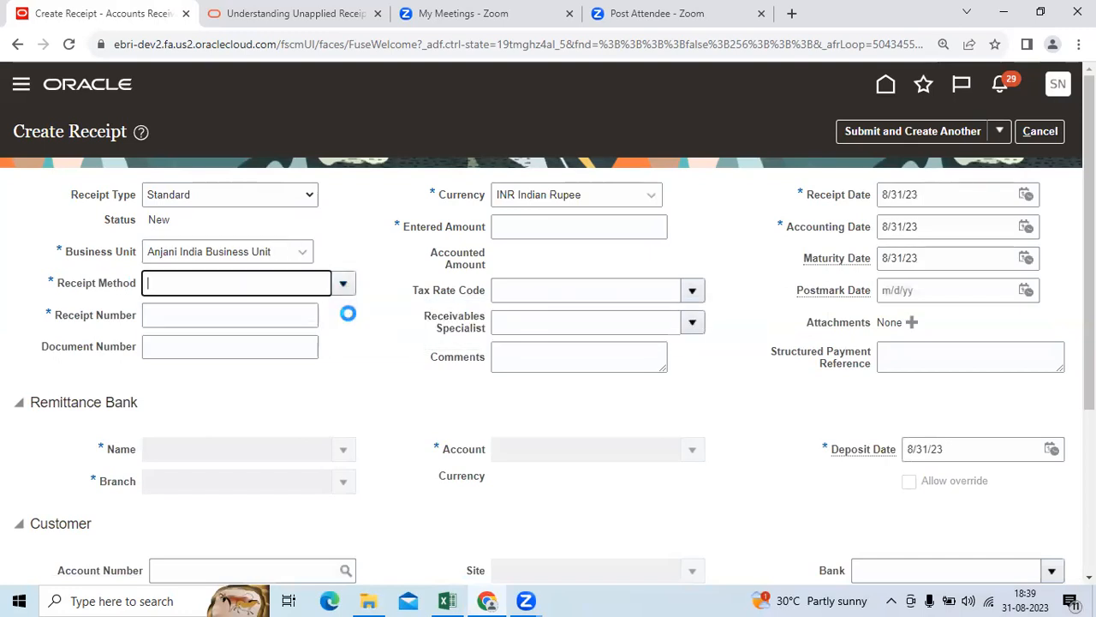
- Enter receipt number 1005 and an entered amount of 450,000.00, keeping the currency as INR Indian Rupee
{"action": "left_click", "coordinate": [231, 314]}
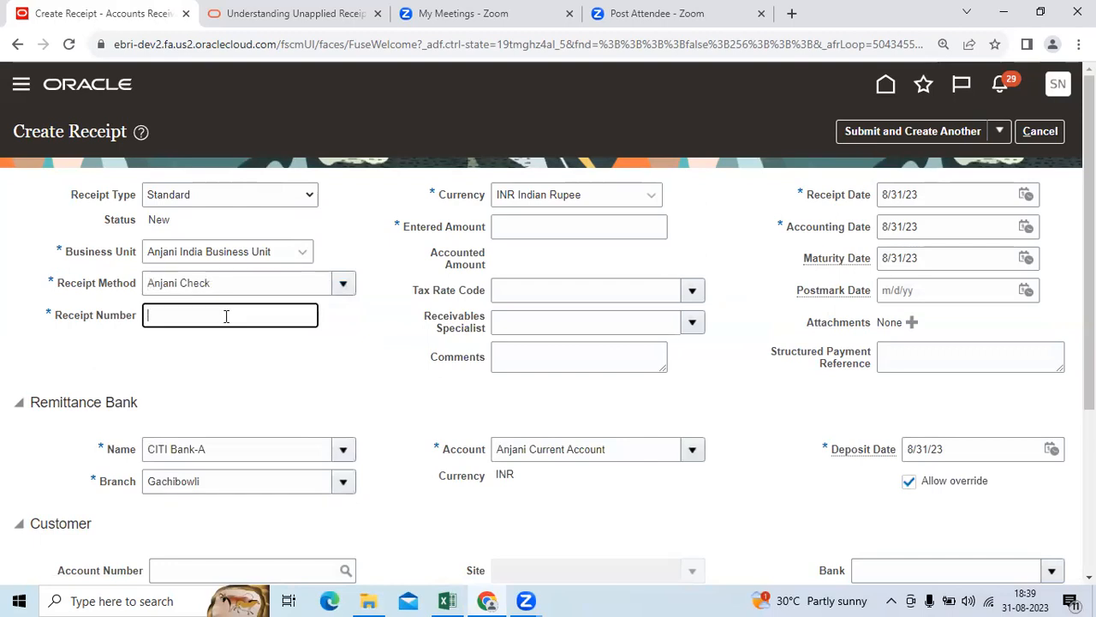
{"action": "type", "text": "1005"}
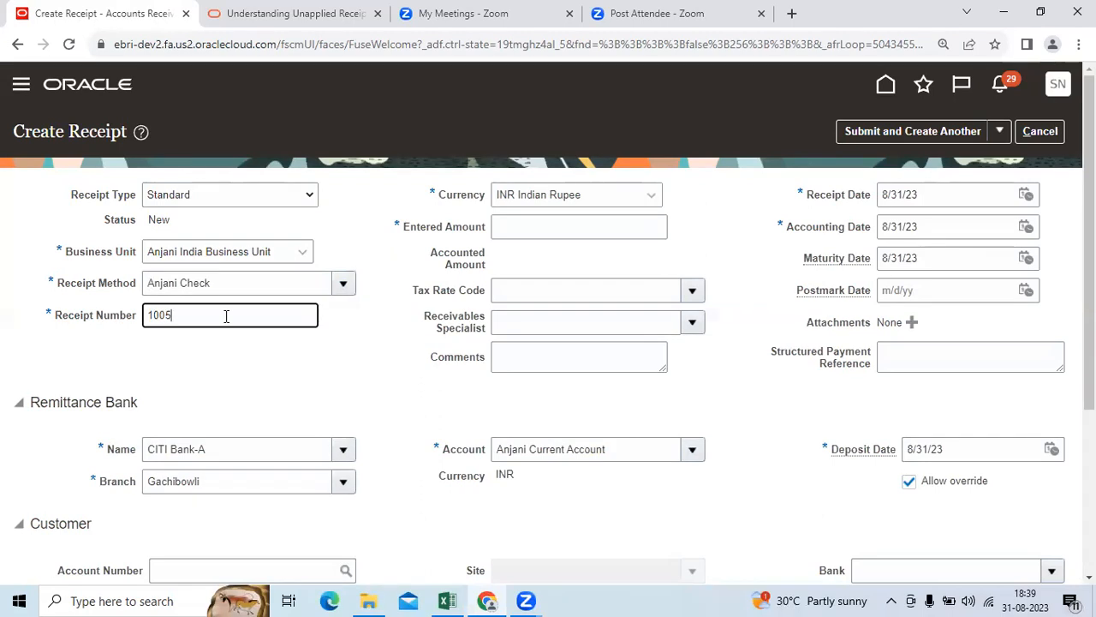
{"action": "double_click", "coordinate": [226, 317]}
{"action": "key", "text": "Tab"}
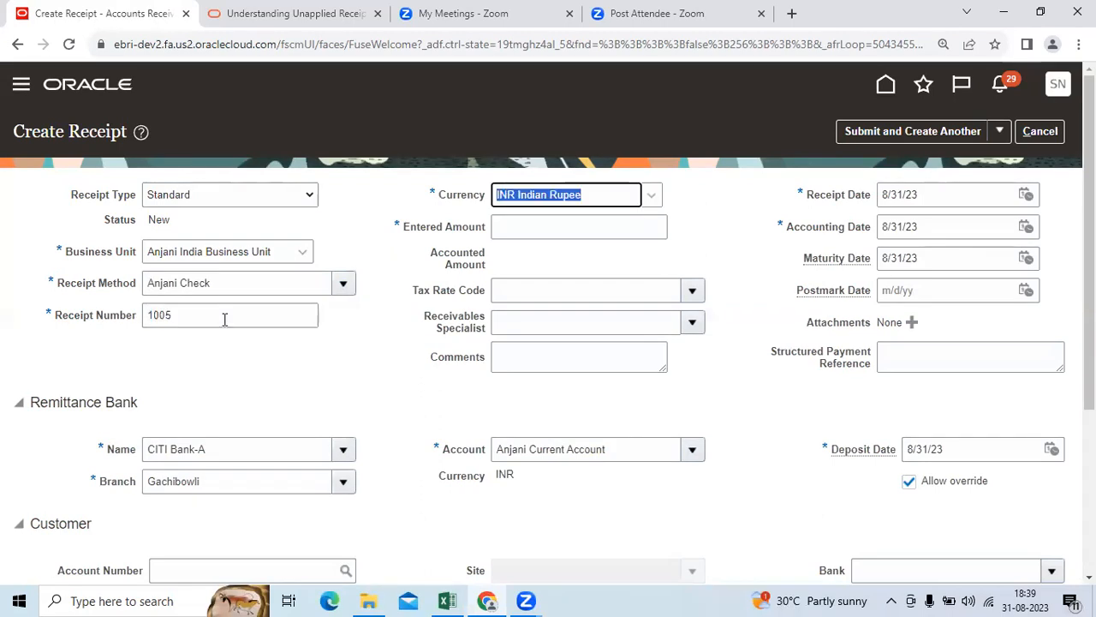
{"action": "key", "text": "Tab"}
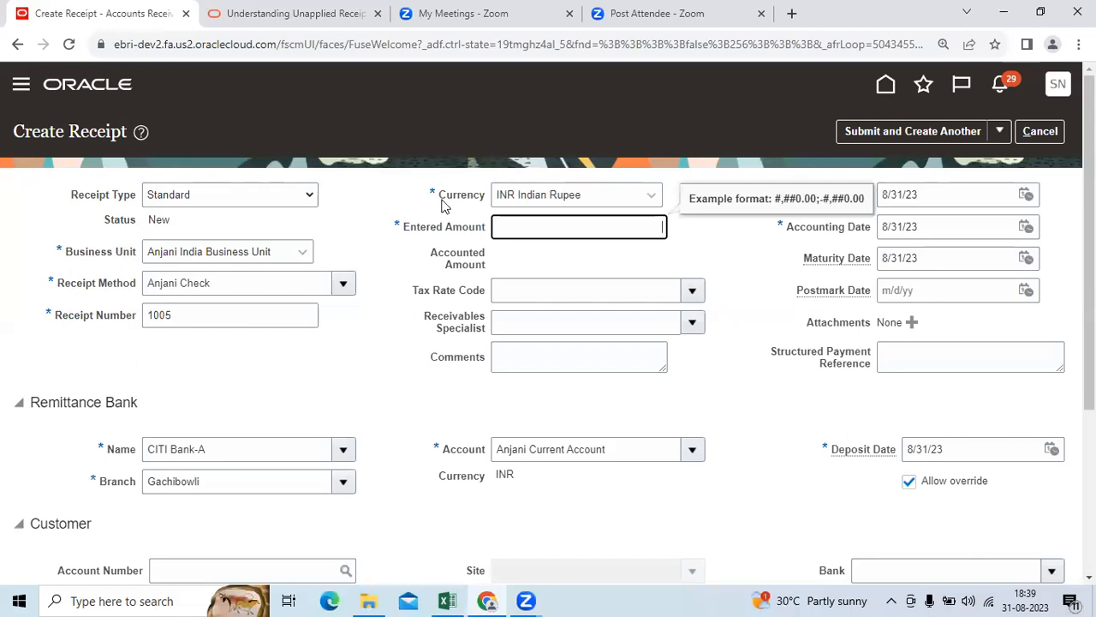
{"action": "left_click_drag", "start_coordinate": [442, 198], "coordinate": [488, 197]}
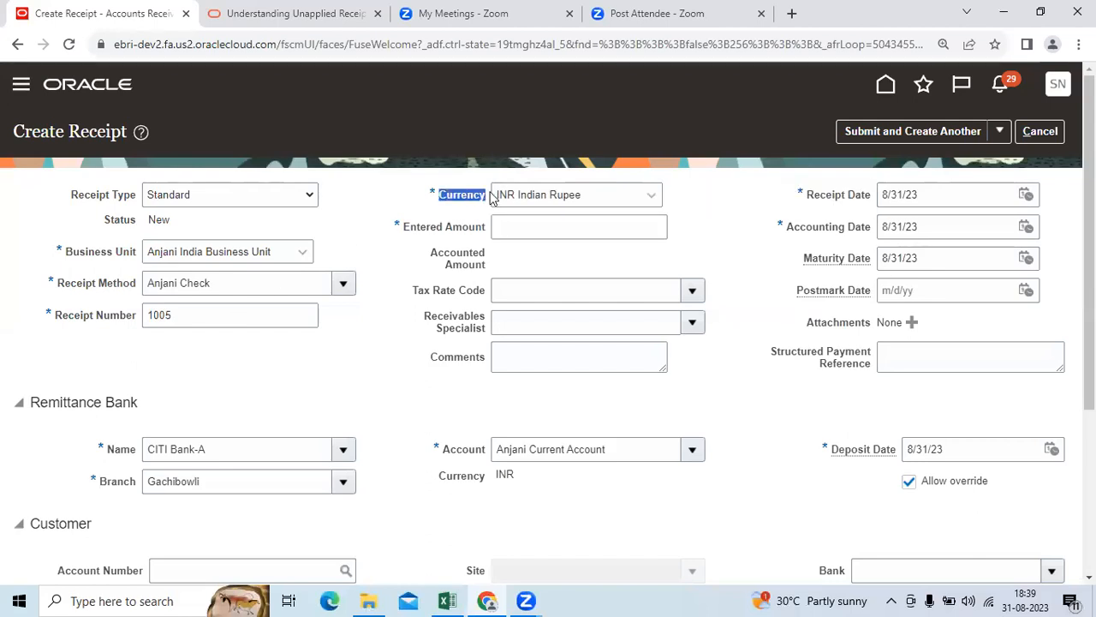
{"action": "left_click", "coordinate": [538, 227]}
{"action": "type", "text": "450000"}
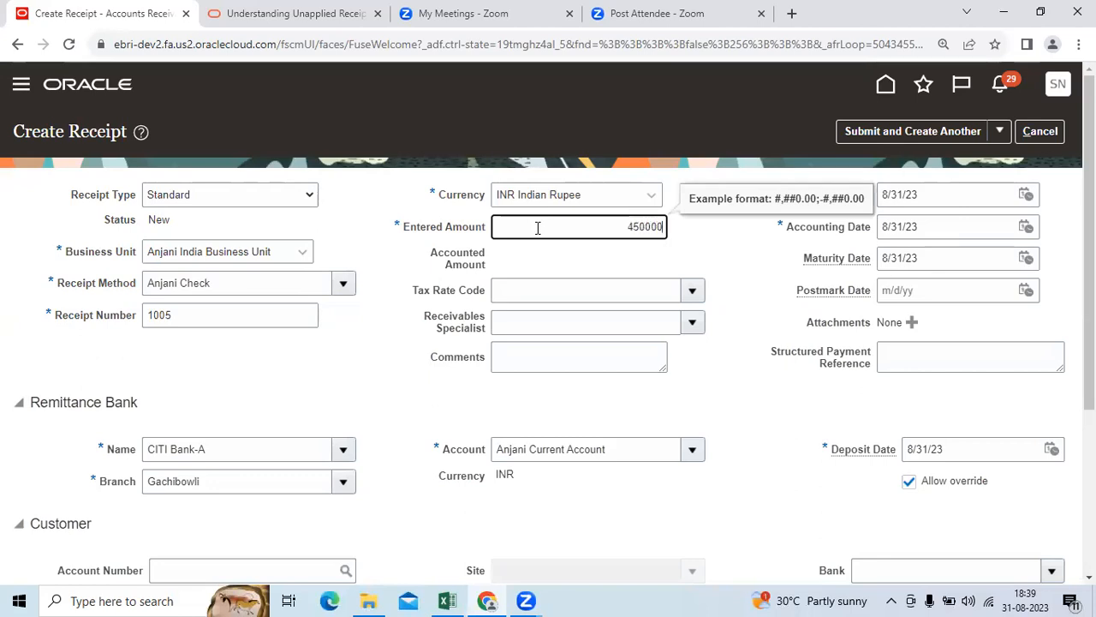
{"action": "key", "text": "Tab"}
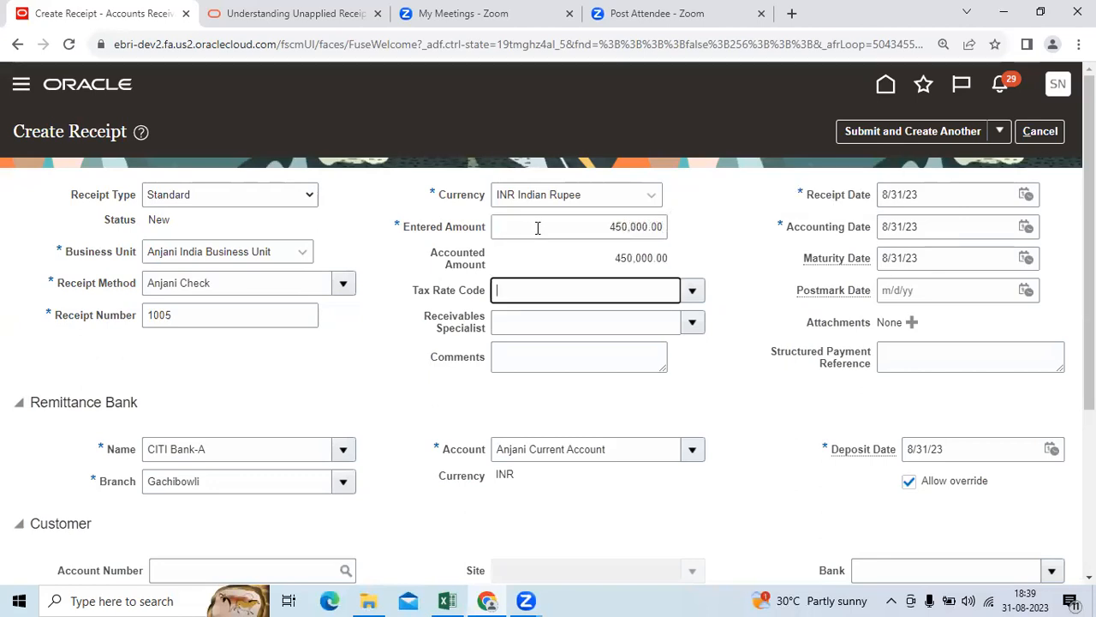
- Review the receipt, accounting and deposit dates and the remittance bank's name, branch, account and currency
{"action": "scroll", "coordinate": [578, 265], "scroll_direction": "down", "scroll_amount": 1}
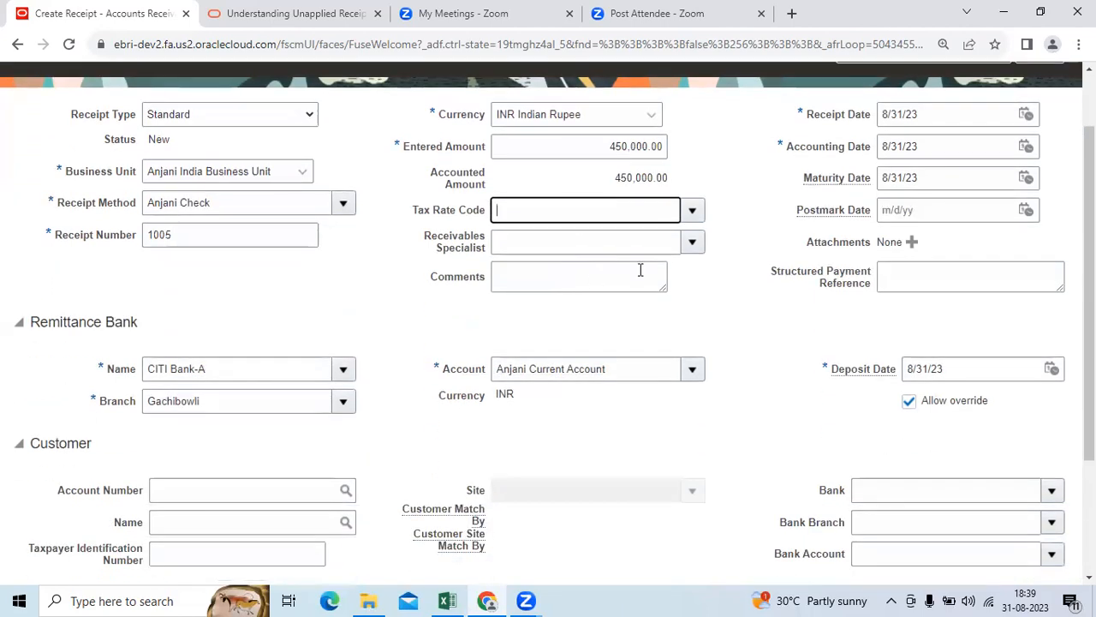
{"action": "left_click_drag", "start_coordinate": [808, 114], "coordinate": [866, 114]}
{"action": "left_click_drag", "start_coordinate": [788, 151], "coordinate": [872, 147]}
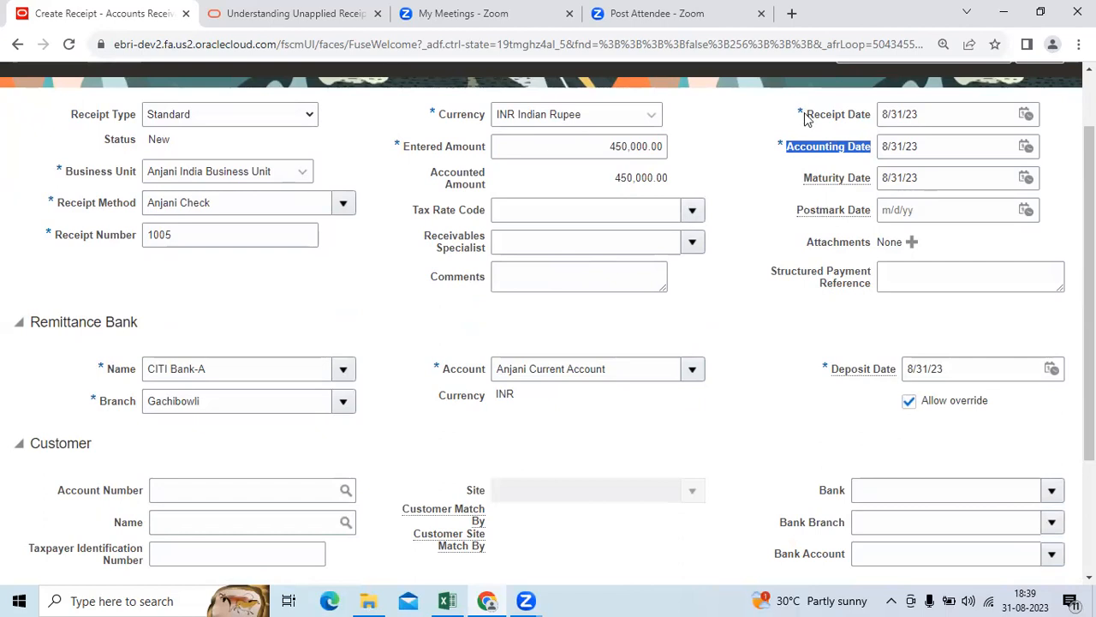
{"action": "left_click_drag", "start_coordinate": [807, 114], "coordinate": [865, 118]}
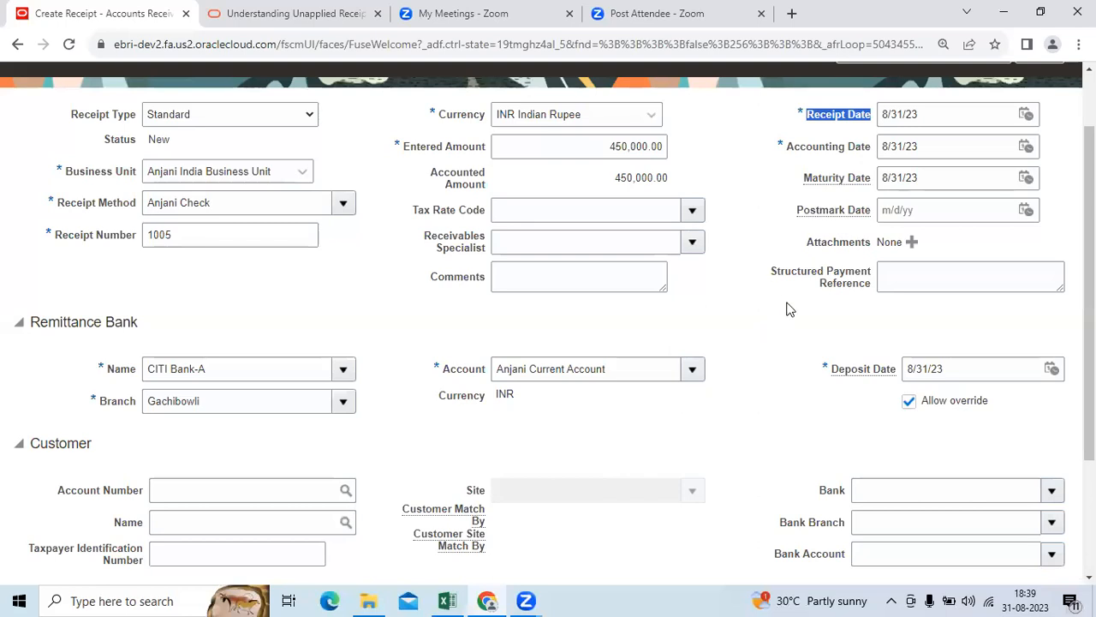
{"action": "scroll", "coordinate": [778, 318], "scroll_direction": "down", "scroll_amount": 1}
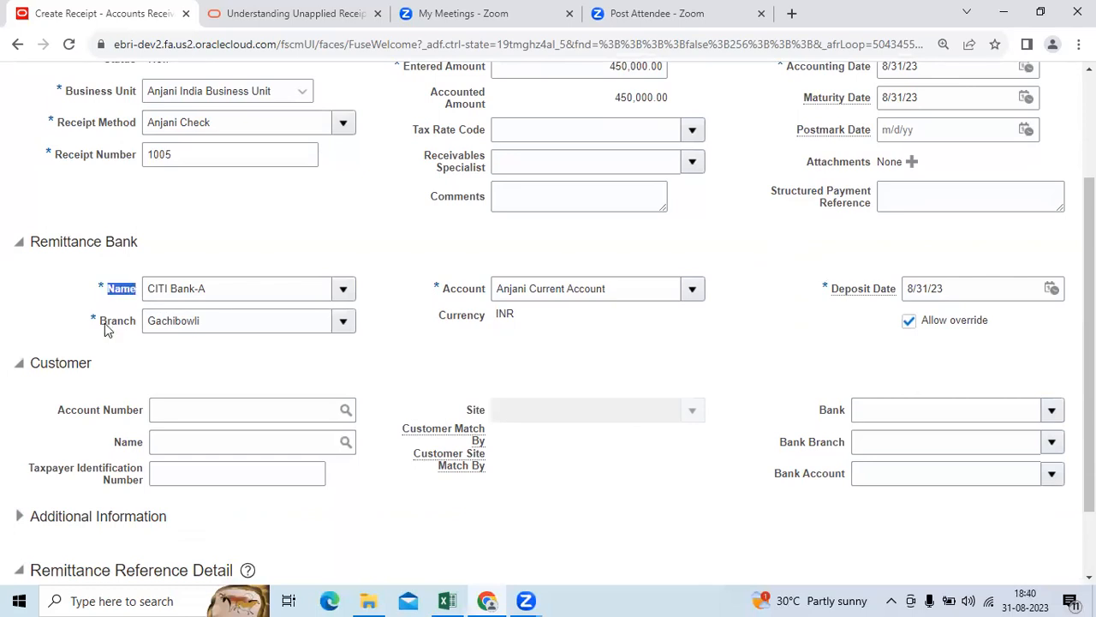
{"action": "left_click_drag", "start_coordinate": [101, 321], "coordinate": [140, 328]}
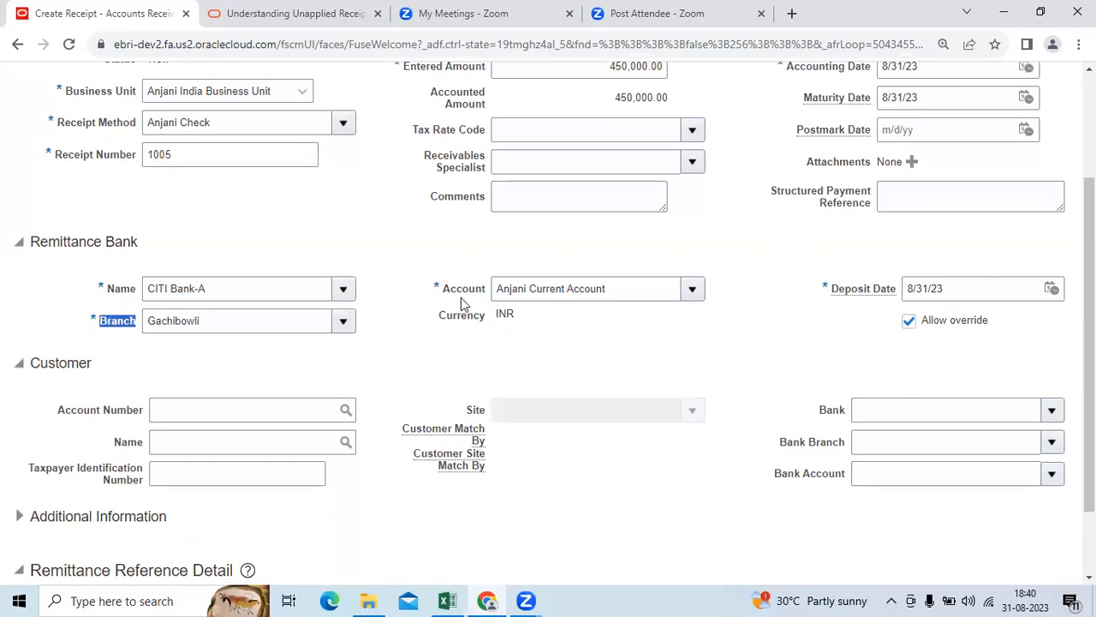
{"action": "left_click_drag", "start_coordinate": [439, 289], "coordinate": [490, 294]}
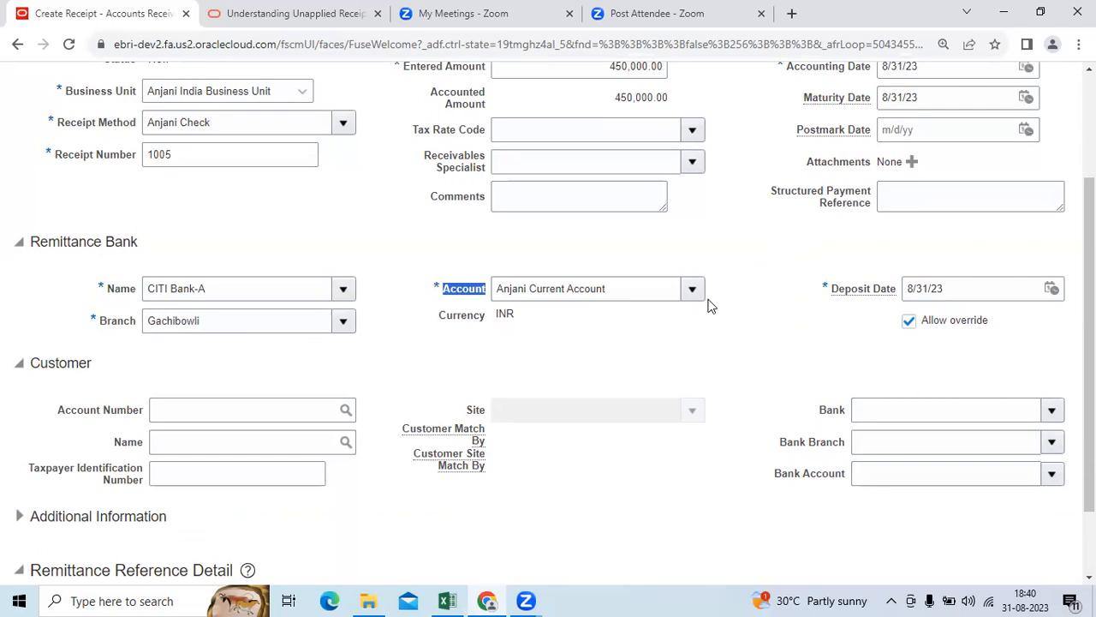
{"action": "left_click_drag", "start_coordinate": [439, 315], "coordinate": [508, 316]}
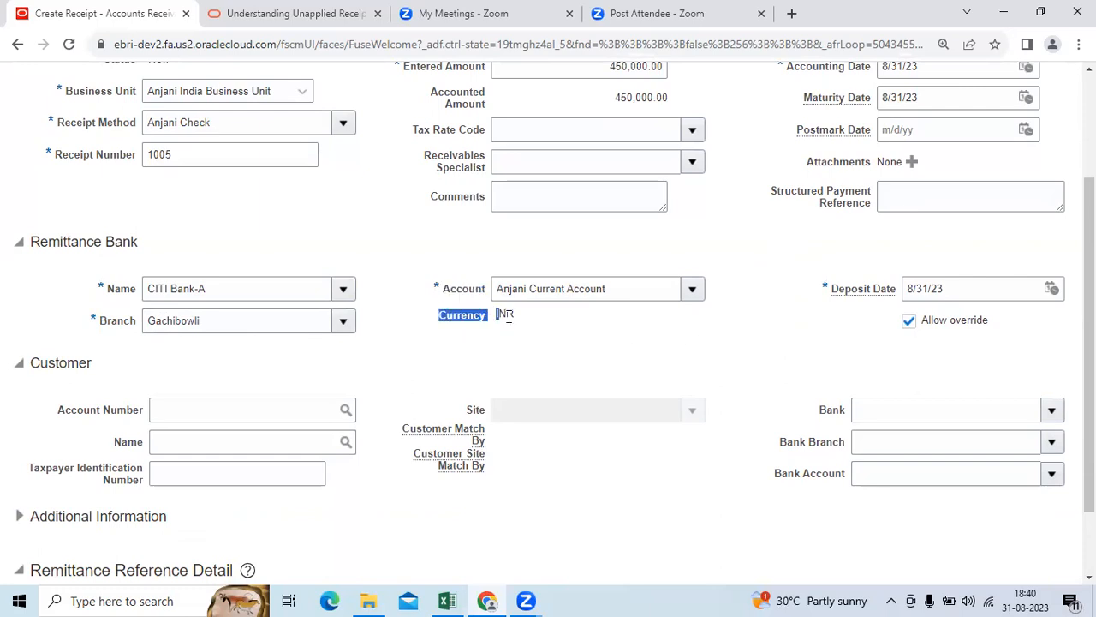
{"action": "left_click", "coordinate": [512, 315], "text": "shift"}
{"action": "left_click_drag", "start_coordinate": [834, 292], "coordinate": [896, 292]}
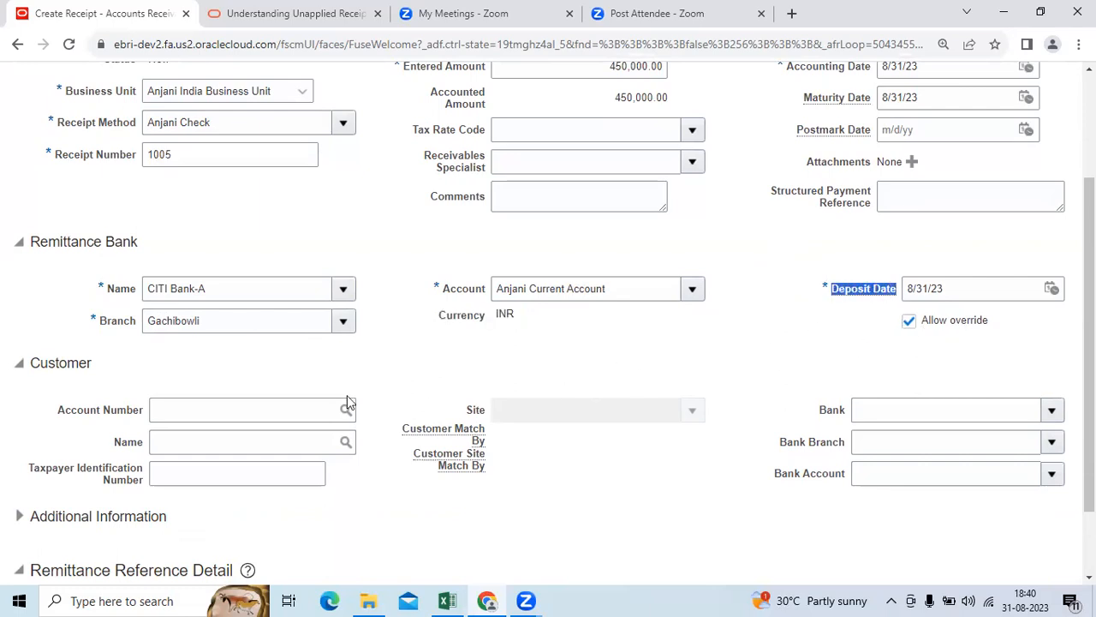
- Set the receipt's customer to Jaitra Distributors and choose its primary BalaNagar site
{"action": "left_click", "coordinate": [204, 440]}
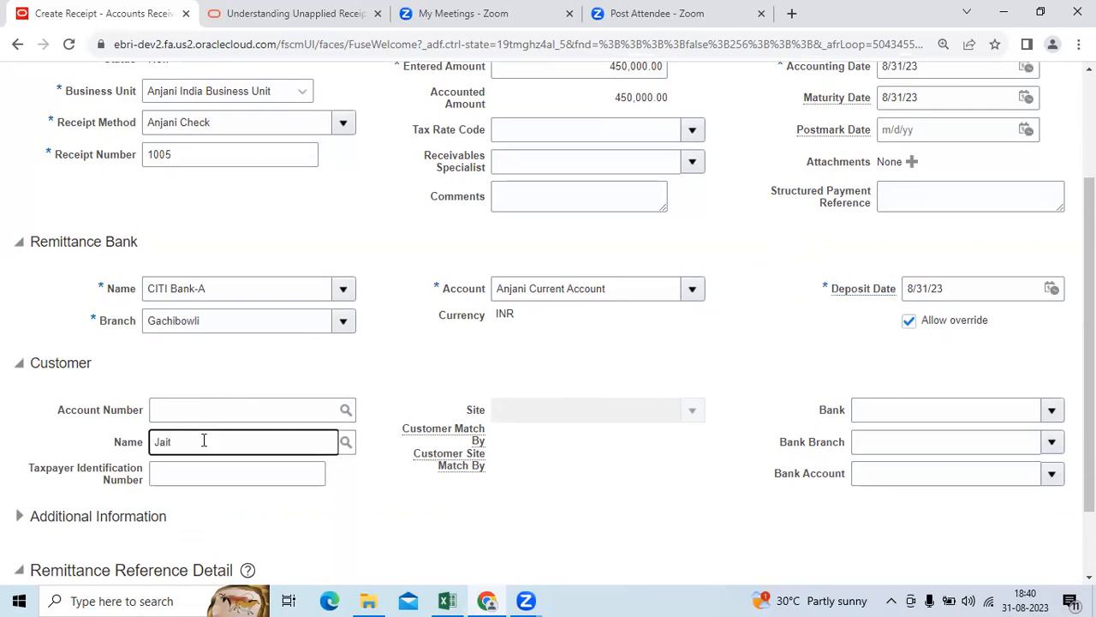
{"action": "key", "text": "Tab"}
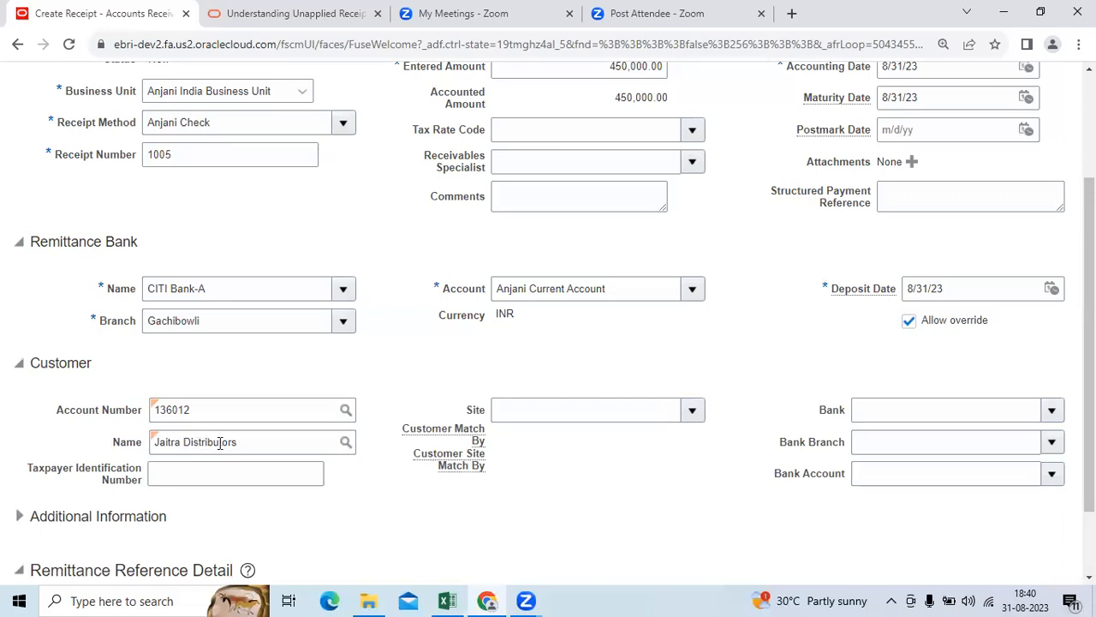
{"action": "triple_click", "coordinate": [247, 442]}
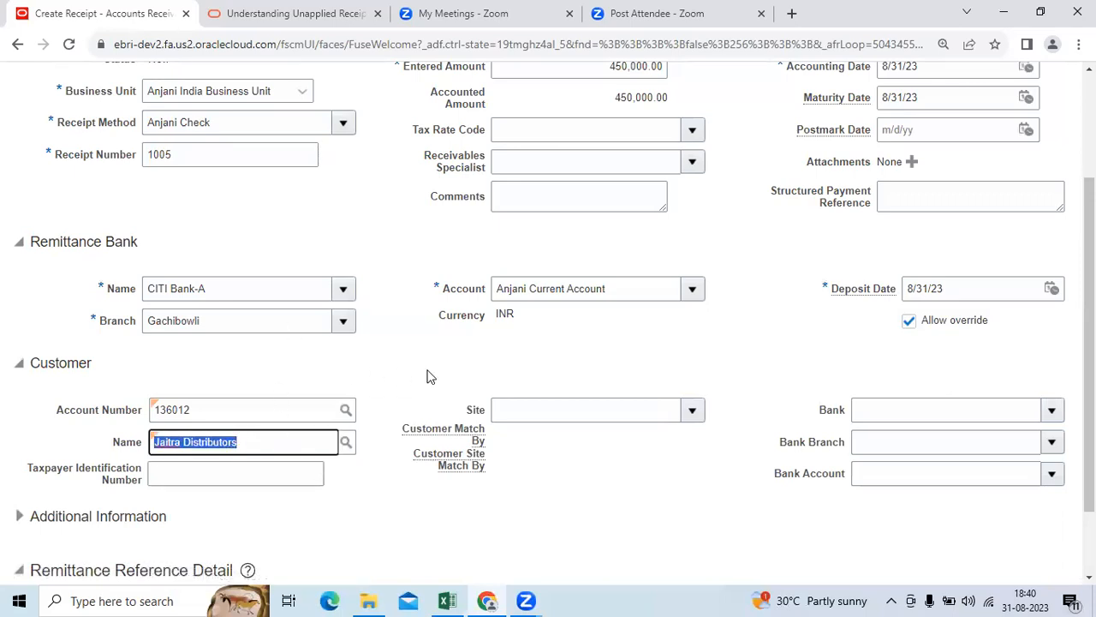
{"action": "left_click", "coordinate": [692, 410]}
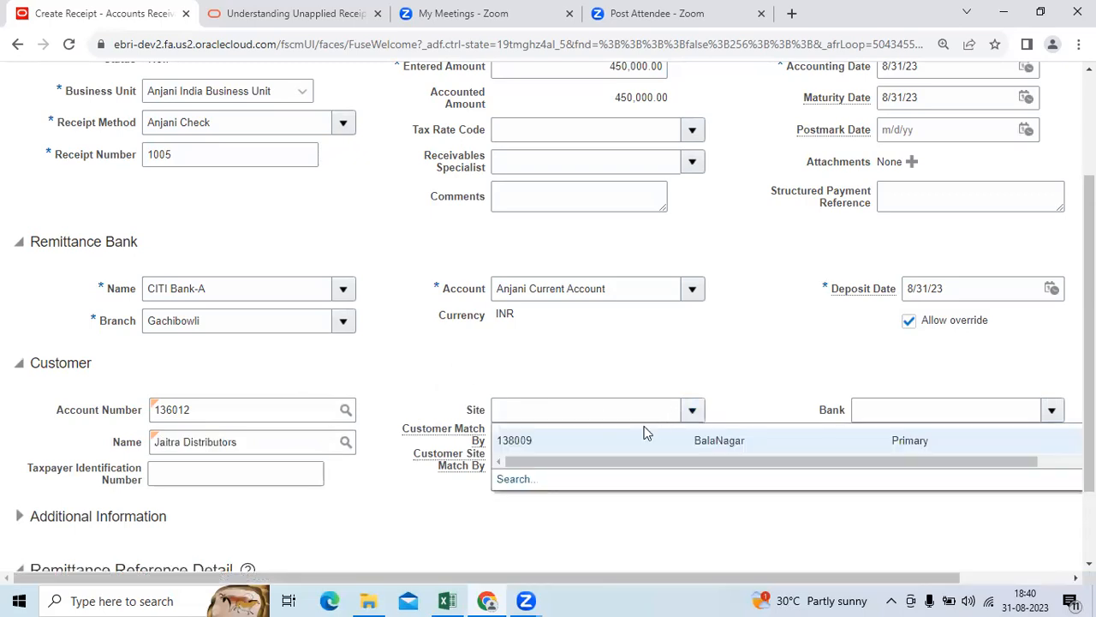
{"action": "left_click", "coordinate": [610, 441]}
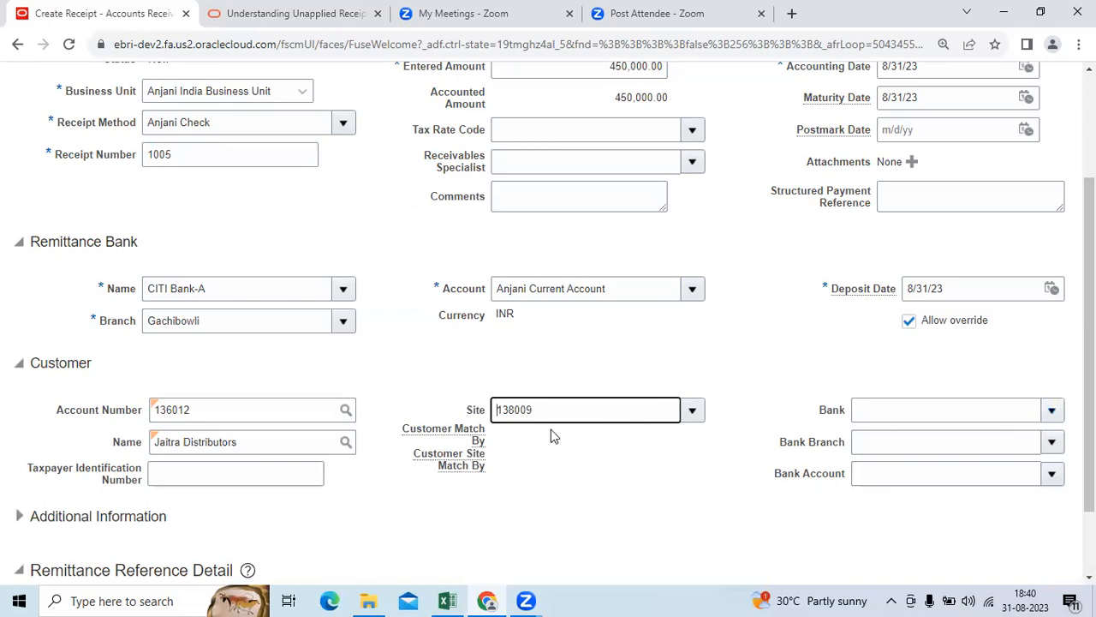
- Choose CITI Bank-A as the customer's bank
{"action": "left_click", "coordinate": [1052, 412]}
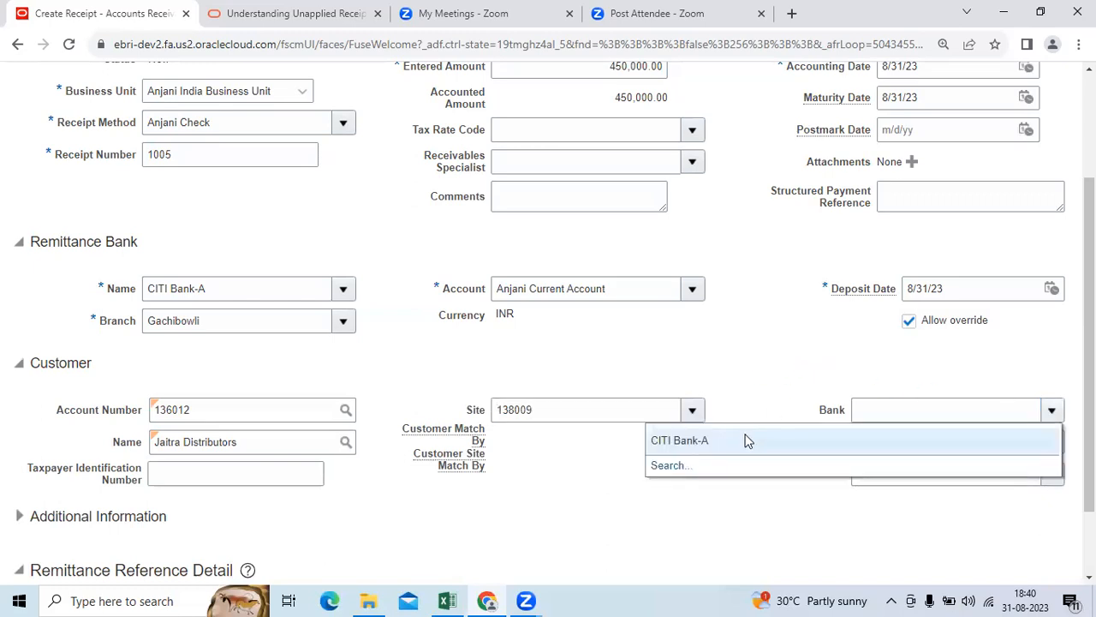
{"action": "left_click", "coordinate": [746, 440]}
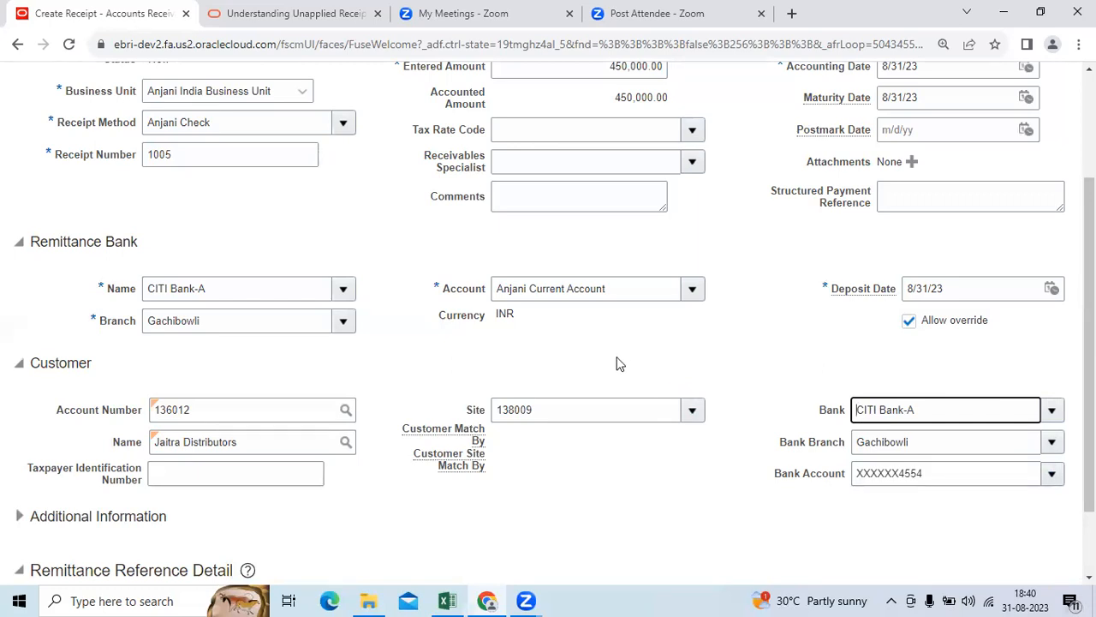
{"action": "scroll", "coordinate": [616, 364], "scroll_direction": "down", "scroll_amount": 2}
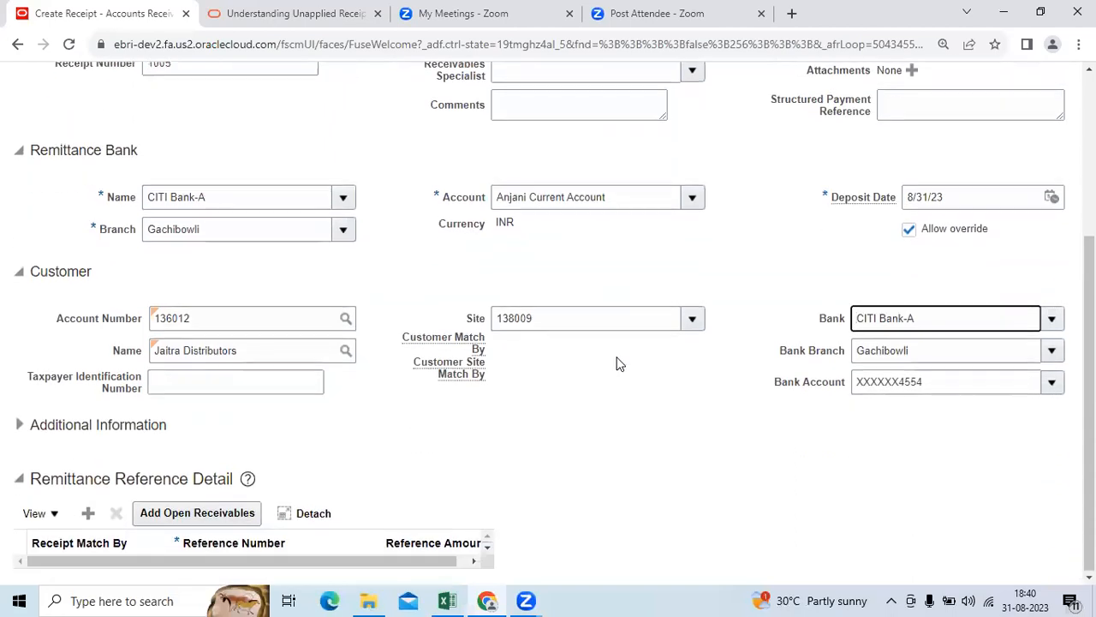
- Submit the receipt with the option to apply it manually
{"action": "scroll", "coordinate": [616, 362], "scroll_direction": "up", "scroll_amount": 5}
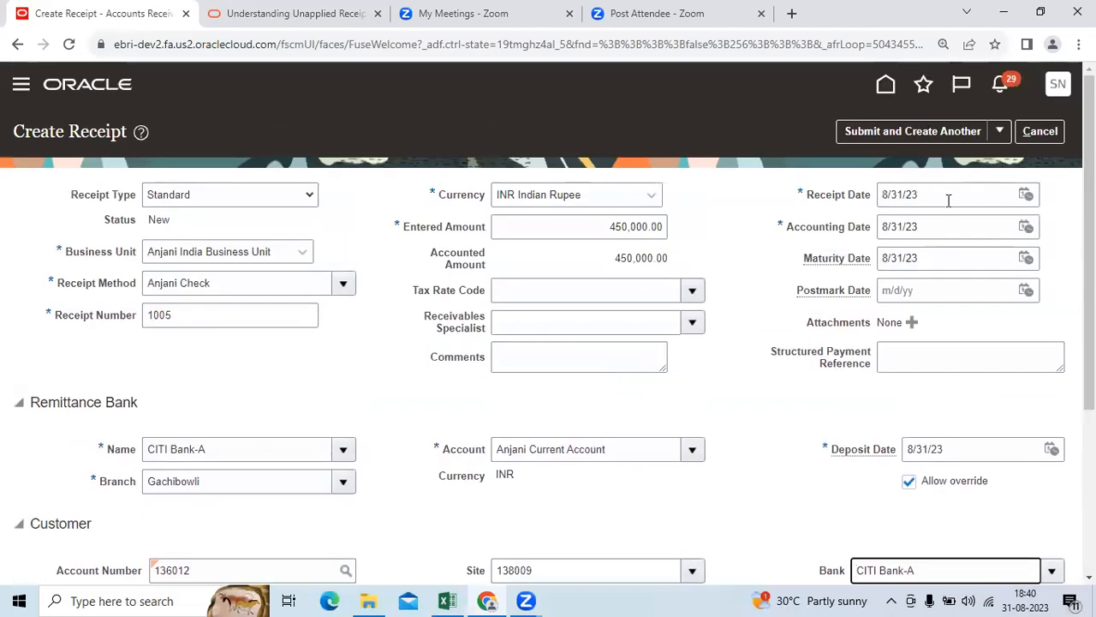
{"action": "left_click", "coordinate": [1000, 133]}
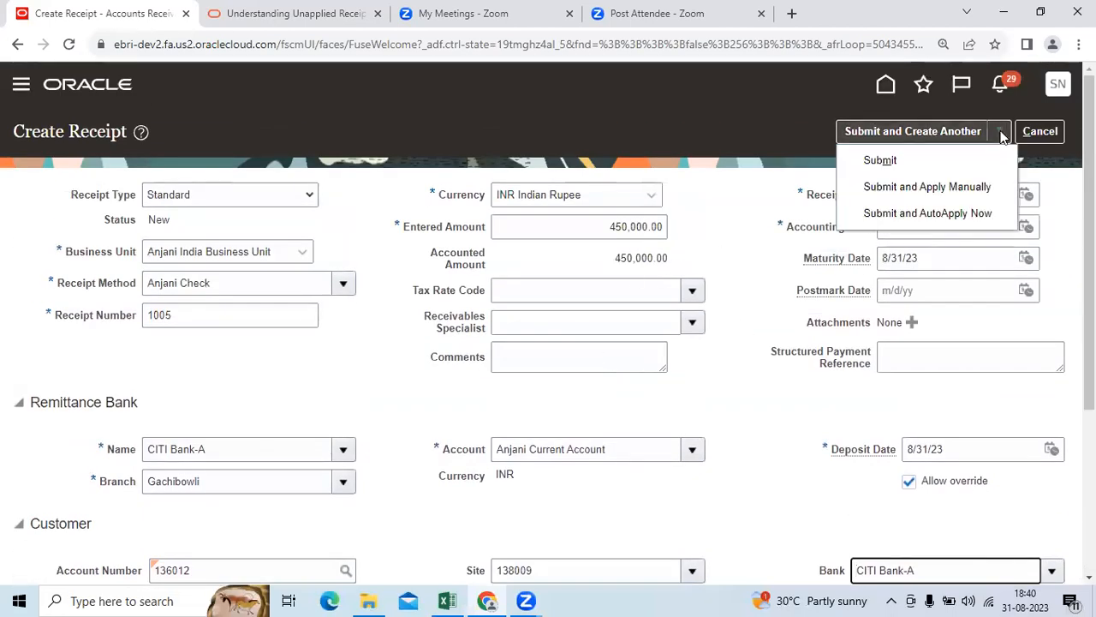
{"action": "left_click", "coordinate": [954, 188]}
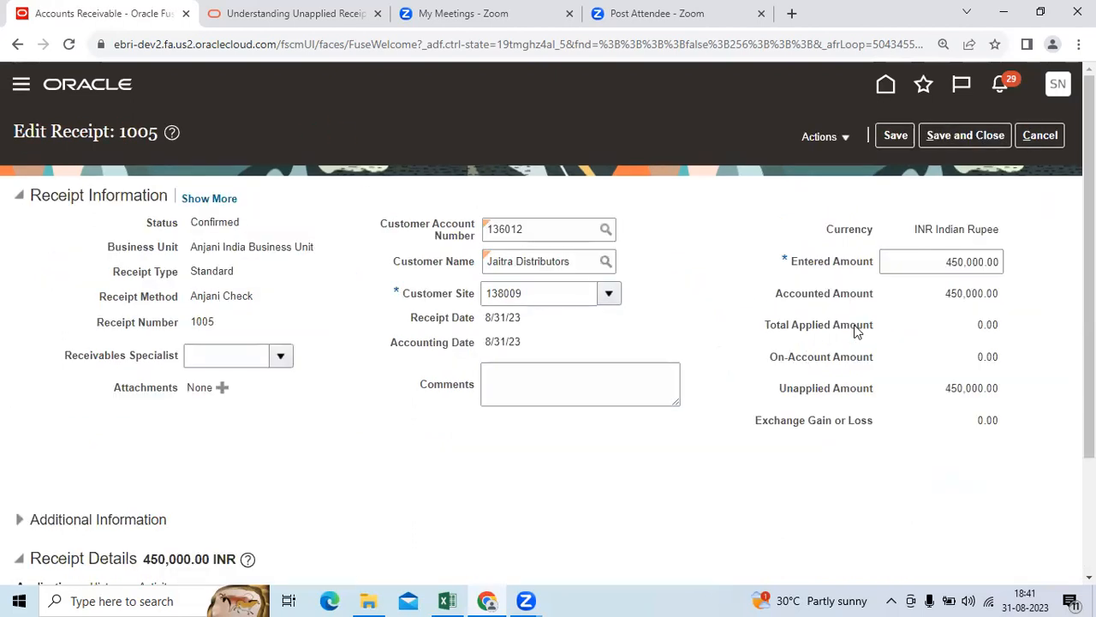
- Examine the receipt's entered, applied and unapplied amounts and its application details
{"action": "scroll", "coordinate": [857, 334], "scroll_direction": "down", "scroll_amount": 1}
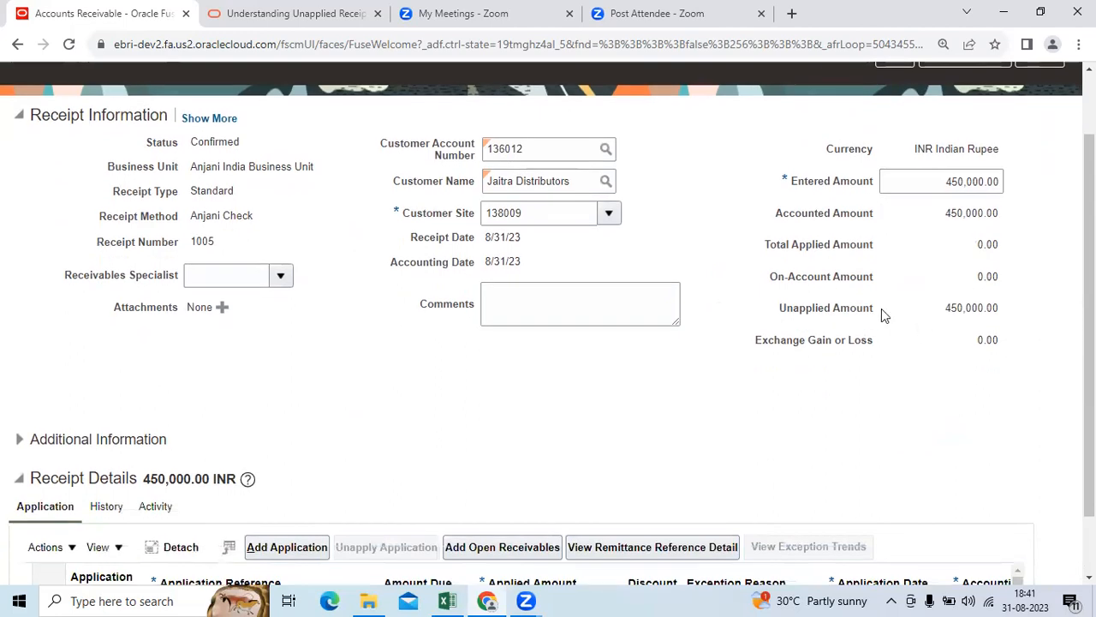
{"action": "left_click_drag", "start_coordinate": [778, 310], "coordinate": [1003, 317]}
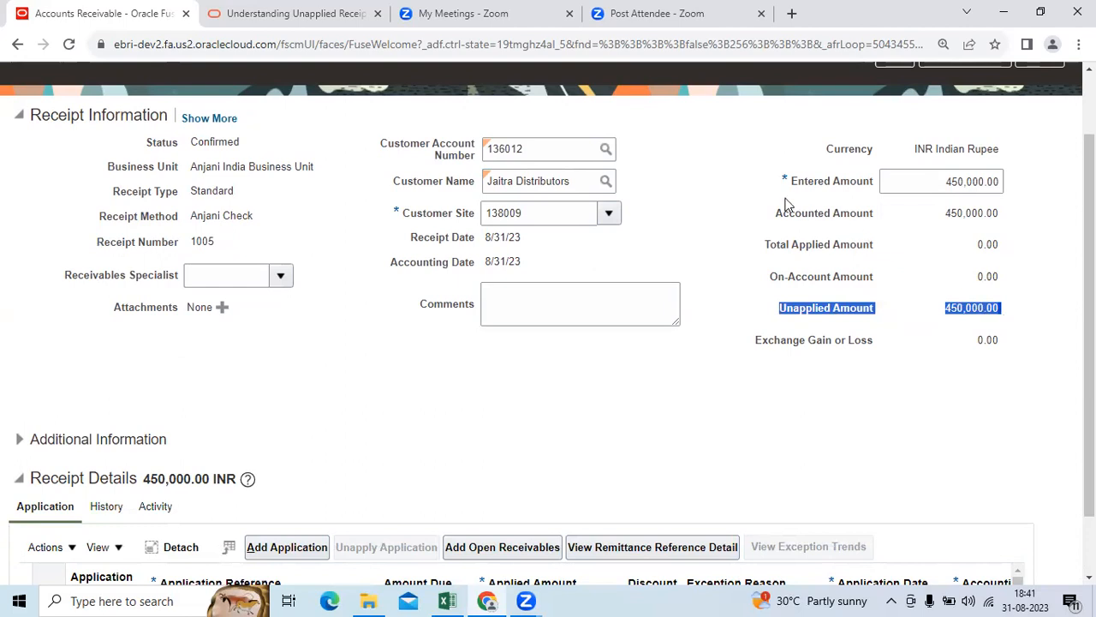
{"action": "left_click_drag", "start_coordinate": [792, 182], "coordinate": [874, 183]}
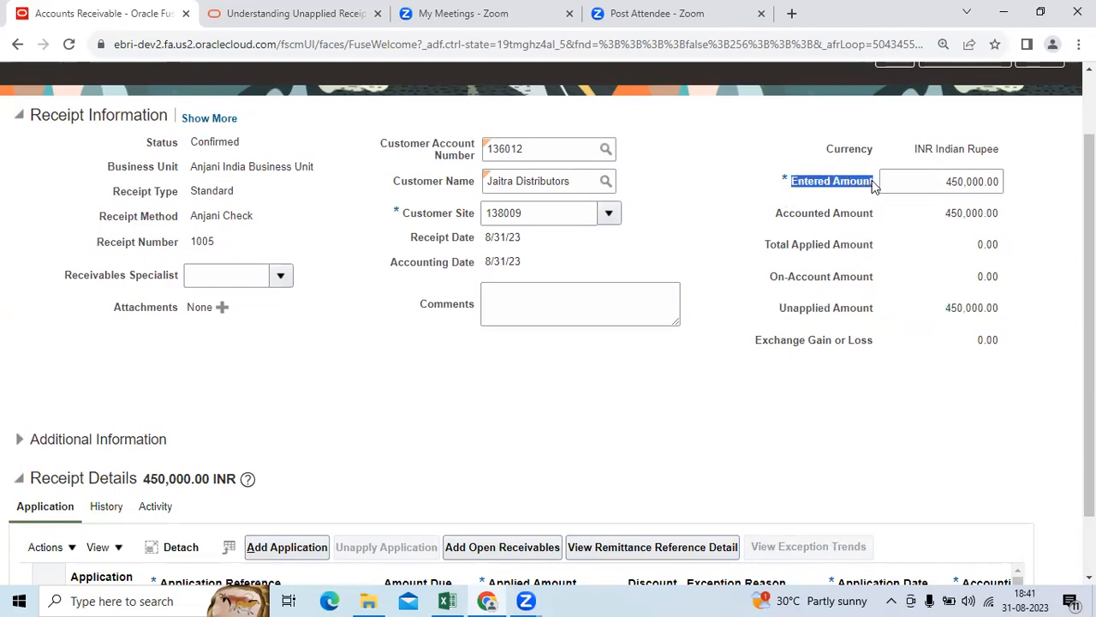
{"action": "scroll", "coordinate": [629, 369], "scroll_direction": "down", "scroll_amount": 1}
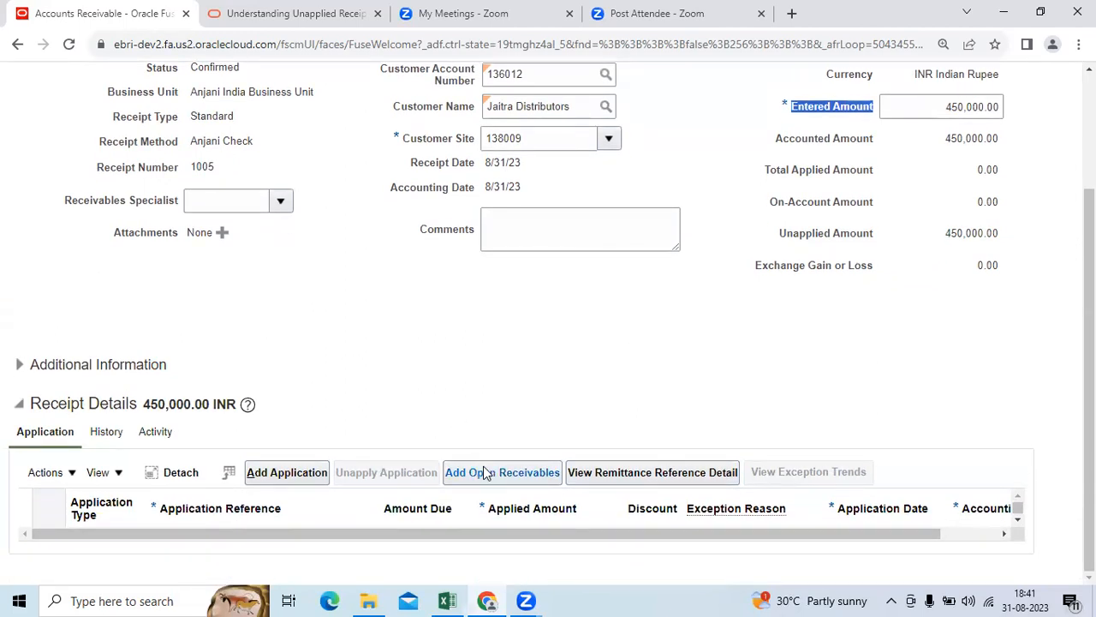
{"action": "scroll", "coordinate": [485, 473], "scroll_direction": "up", "scroll_amount": 1}
{"action": "scroll", "coordinate": [486, 474], "scroll_direction": "down", "scroll_amount": 1}
{"action": "scroll", "coordinate": [665, 424], "scroll_direction": "up", "scroll_amount": 2}
{"action": "left_click", "coordinate": [751, 418]}
{"action": "left_click_drag", "start_coordinate": [780, 393], "coordinate": [1003, 387]}
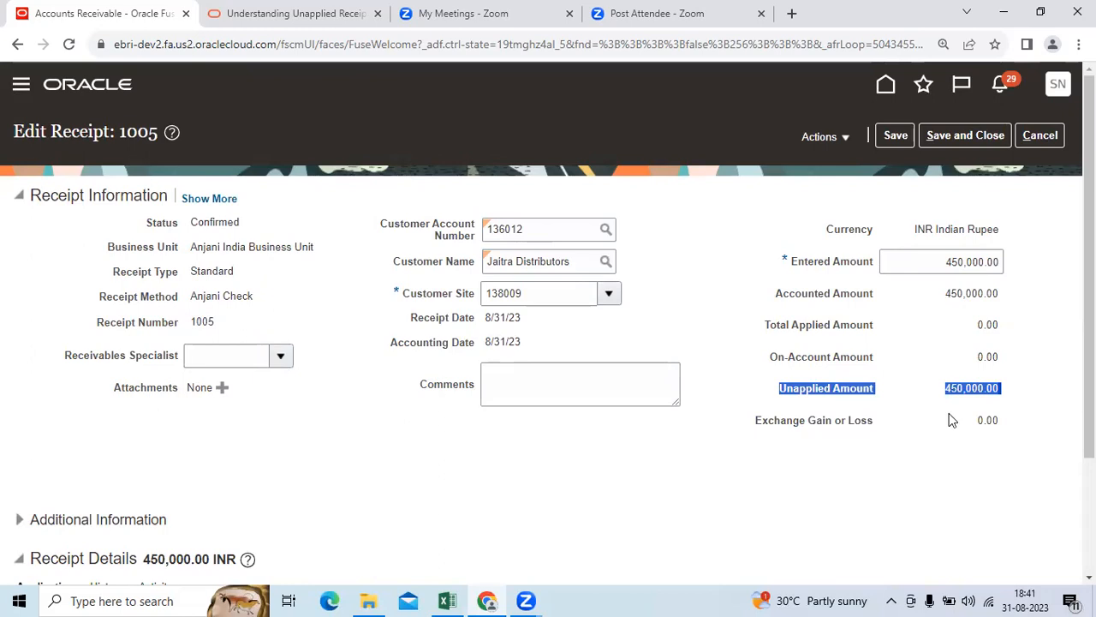
- Account the receipt in draft and check the expected journal entry in the Excel sheet before returning to Oracle in the browser
{"action": "left_click", "coordinate": [846, 138]}
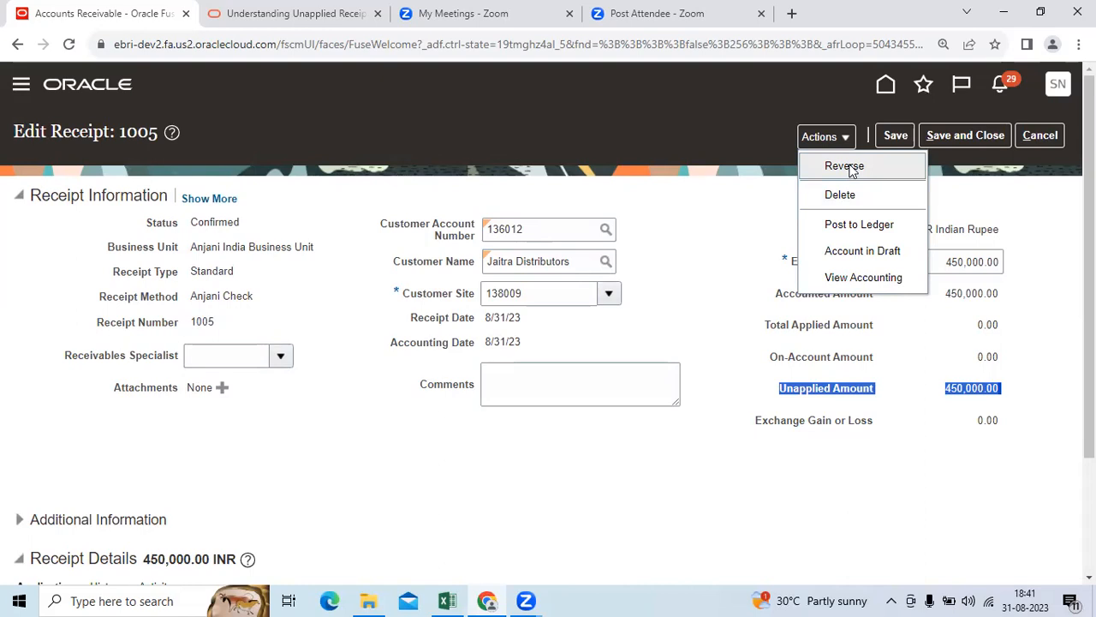
{"action": "left_click", "coordinate": [862, 252]}
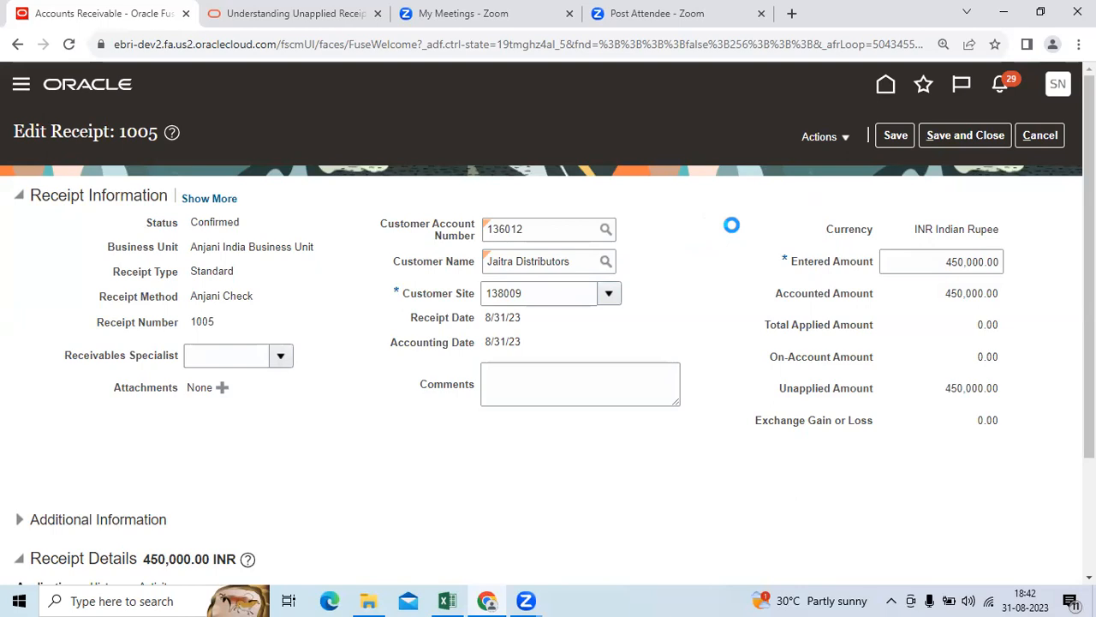
{"action": "left_click", "coordinate": [446, 600]}
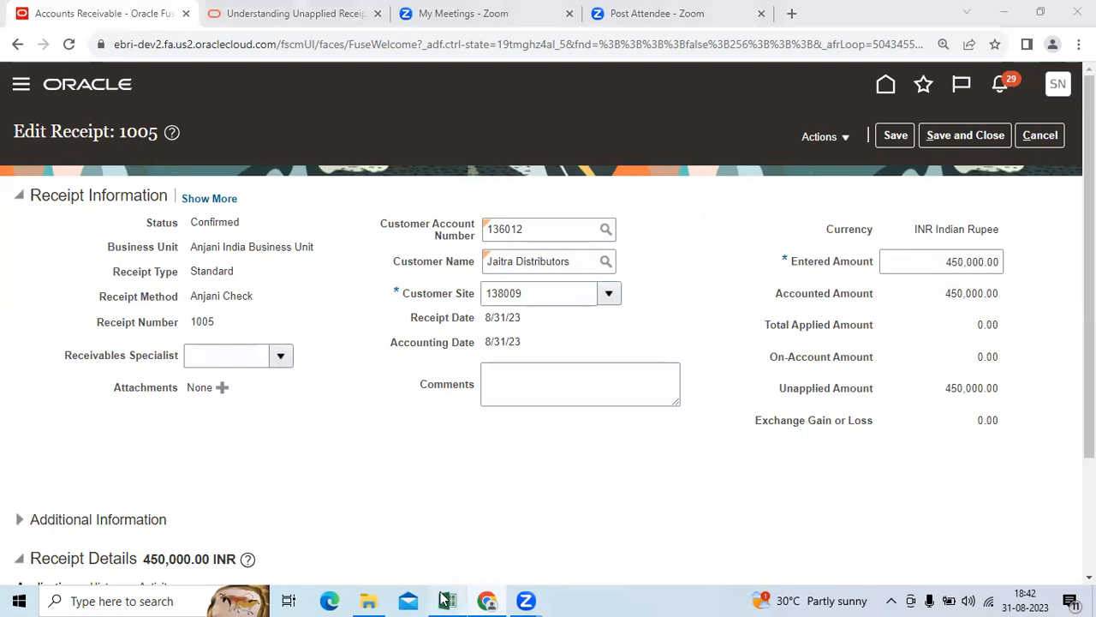
{"action": "left_click", "coordinate": [514, 295]}
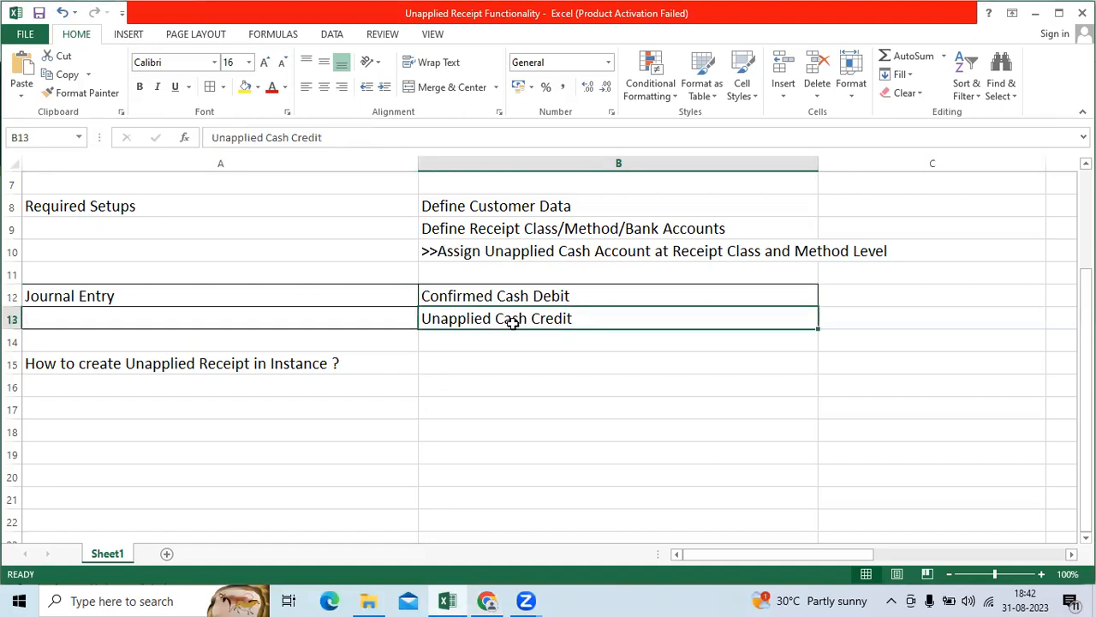
{"action": "left_click", "coordinate": [487, 601]}
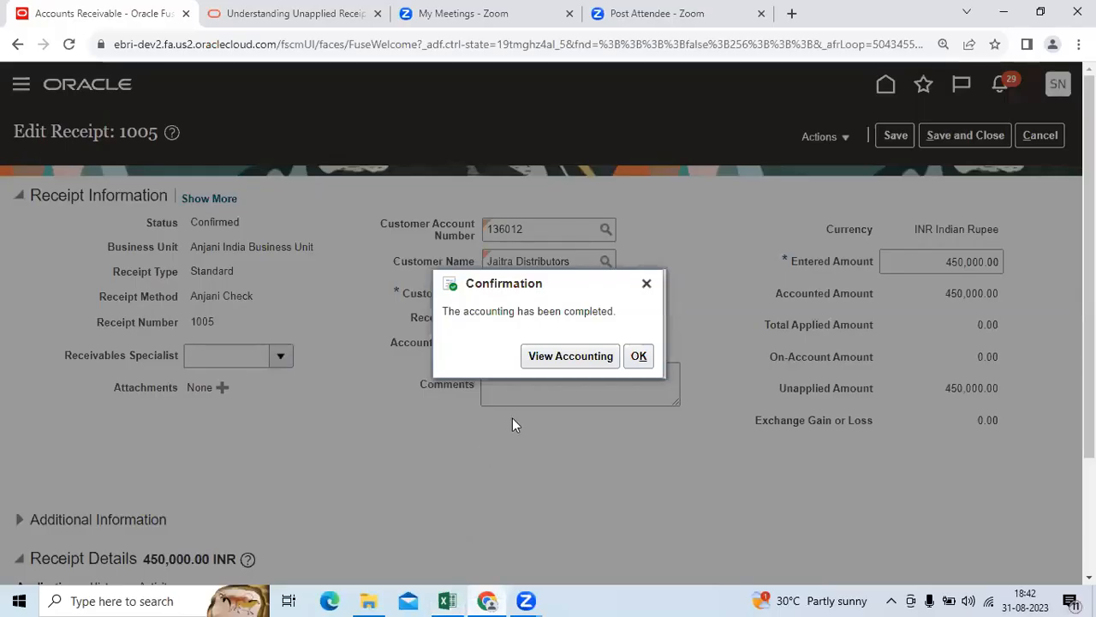
- Review the draft accounting lines' debit and credit amounts and the confirmed cash and unapplied cash accounts, and close them
{"action": "left_click", "coordinate": [573, 358]}
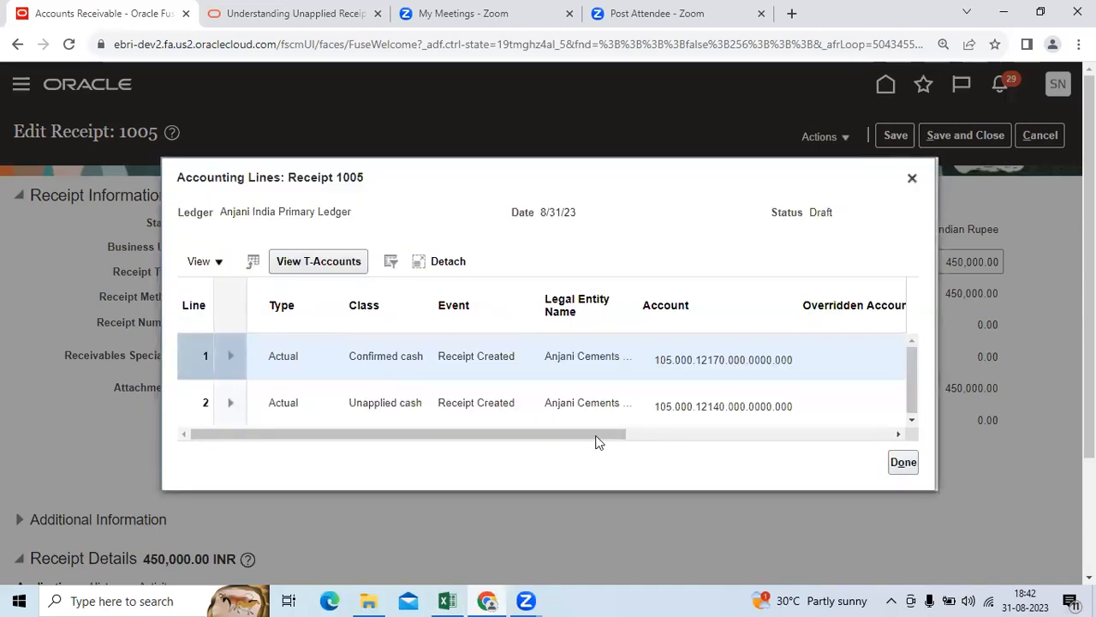
{"action": "left_click", "coordinate": [694, 435]}
{"action": "left_click", "coordinate": [695, 435]}
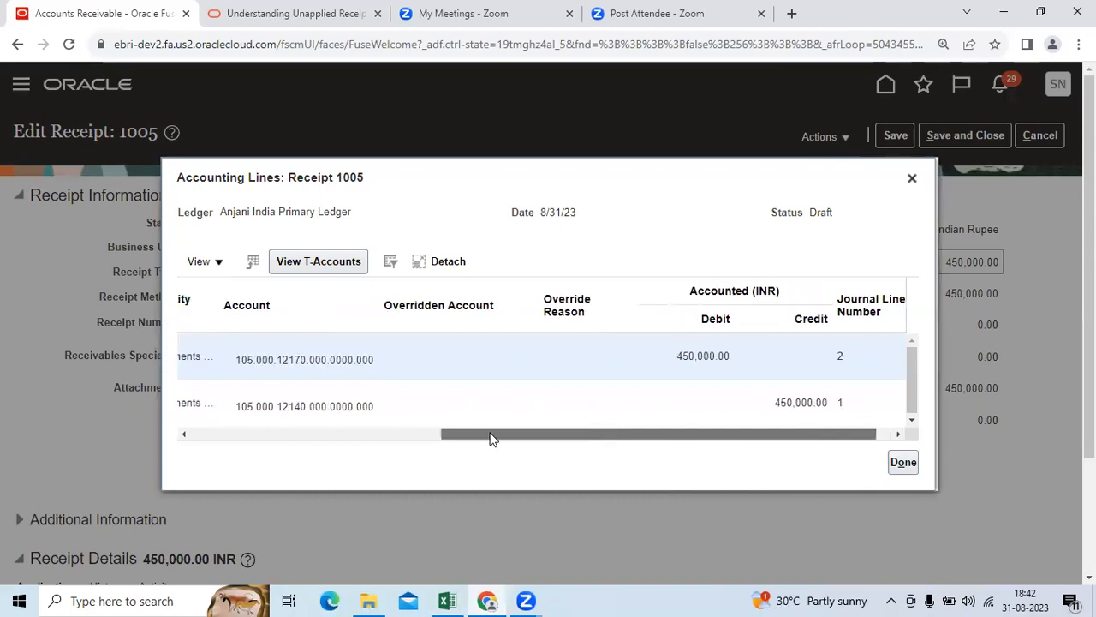
{"action": "left_click", "coordinate": [428, 435]}
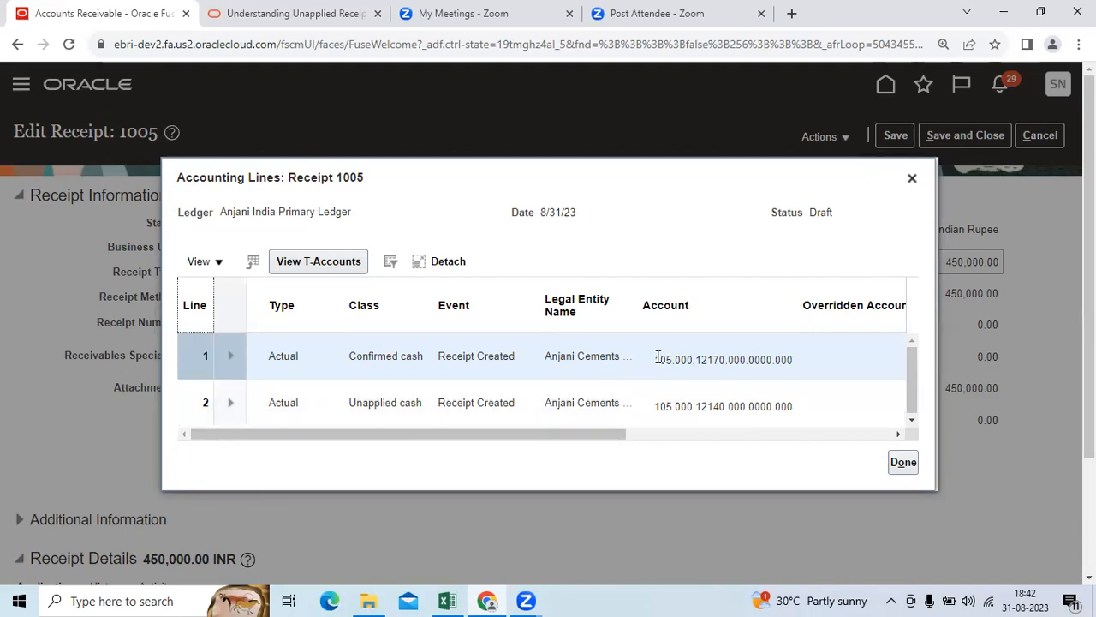
{"action": "mouse_move", "coordinate": [656, 357]}
{"action": "left_click_drag", "start_coordinate": [656, 358], "coordinate": [797, 363]}
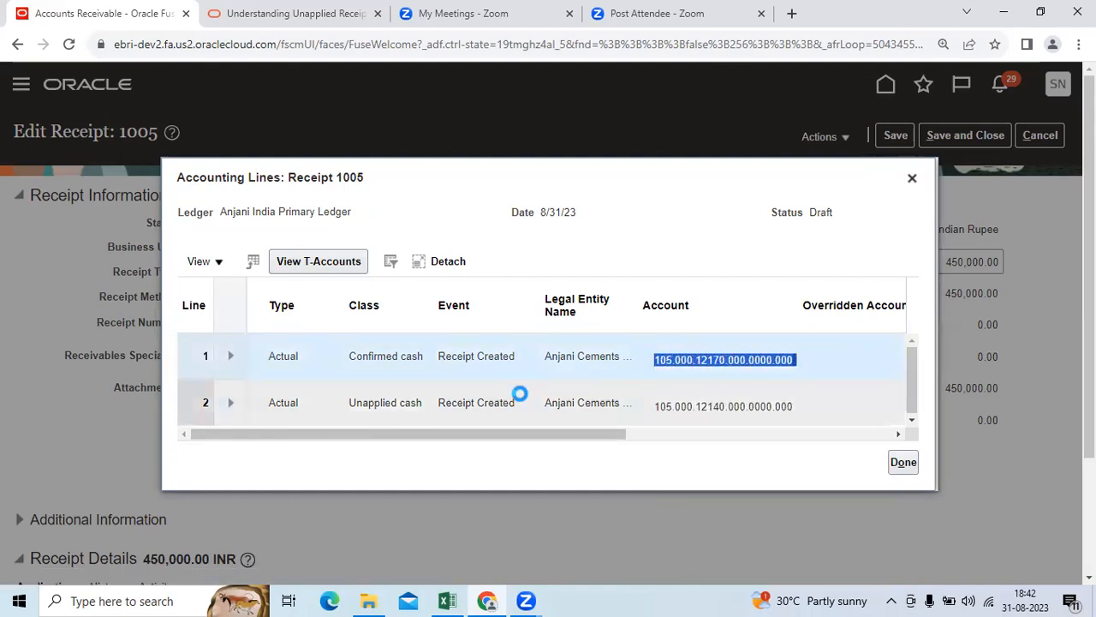
{"action": "left_click_drag", "start_coordinate": [658, 404], "coordinate": [785, 404]}
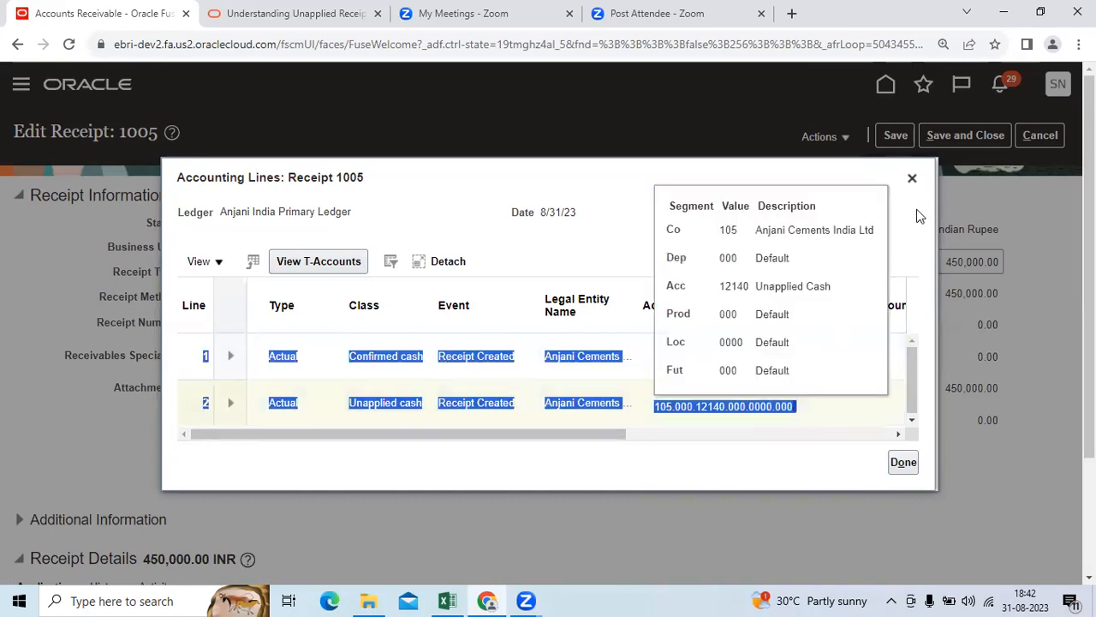
{"action": "left_click", "coordinate": [912, 178]}
- Post the receipt to the ledger and inspect its resulting accounting lines
{"action": "left_click", "coordinate": [848, 142]}
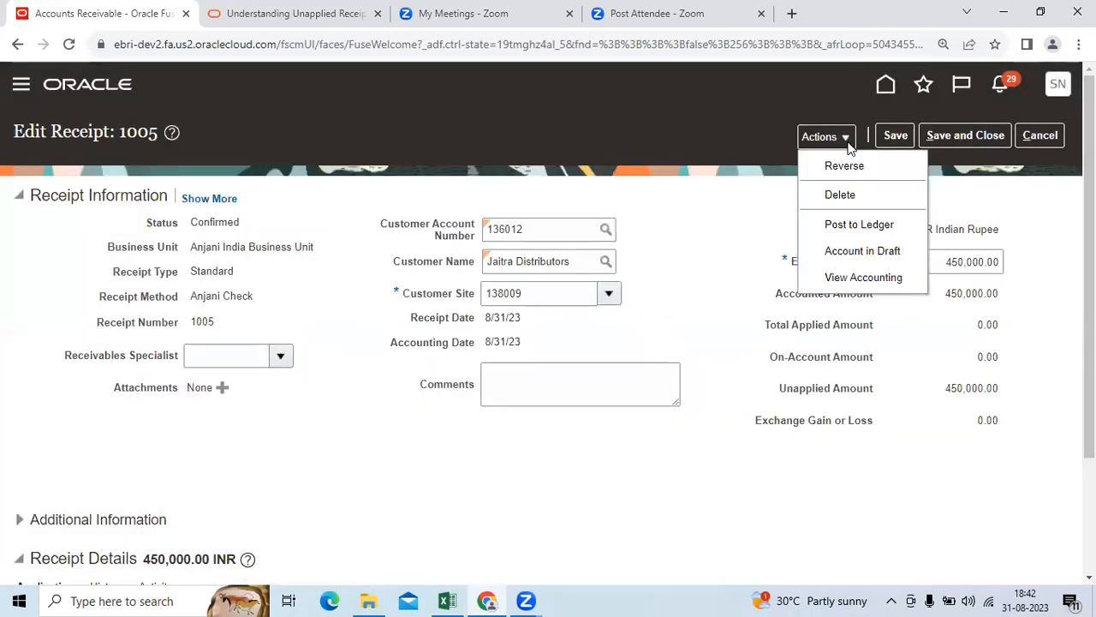
{"action": "left_click", "coordinate": [863, 231]}
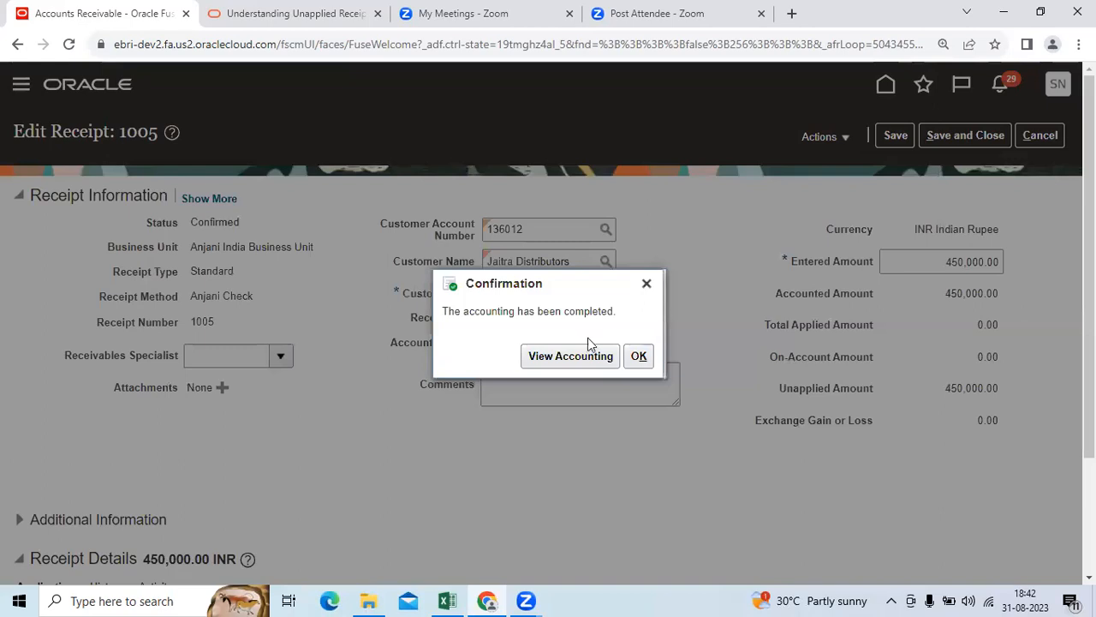
{"action": "left_click", "coordinate": [587, 355]}
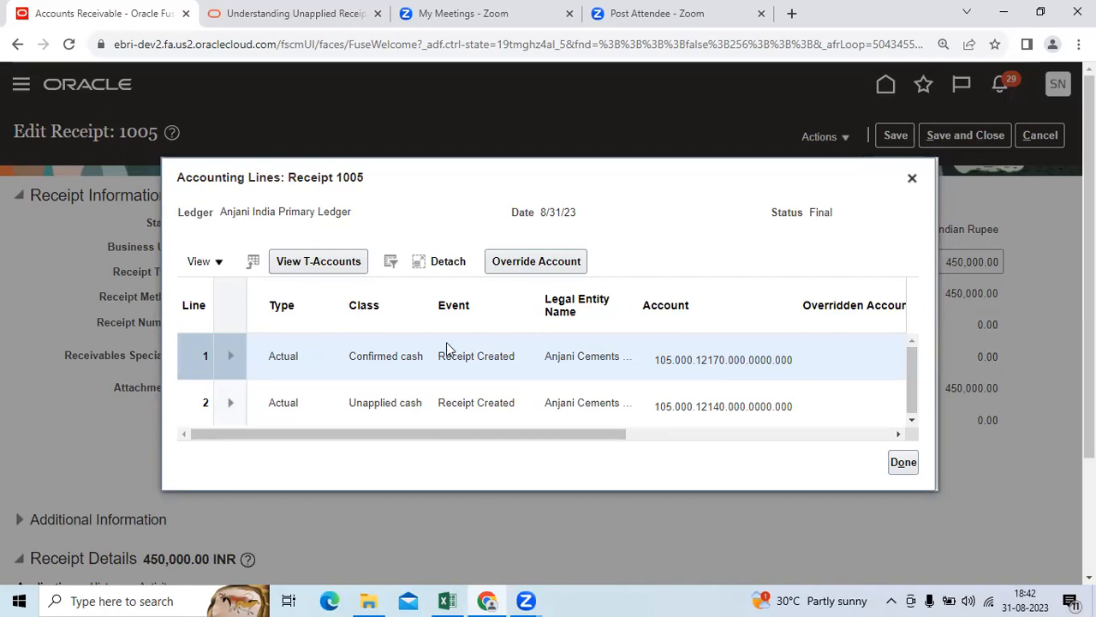
{"action": "left_click", "coordinate": [230, 356]}
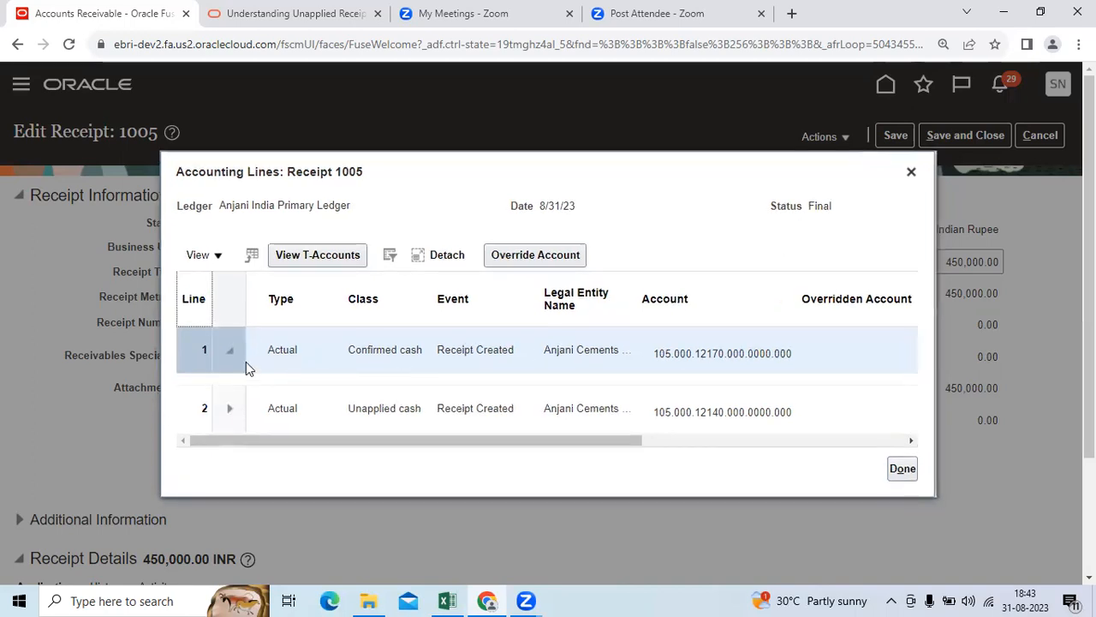
{"action": "left_click", "coordinate": [234, 352]}
{"action": "left_click", "coordinate": [912, 176]}
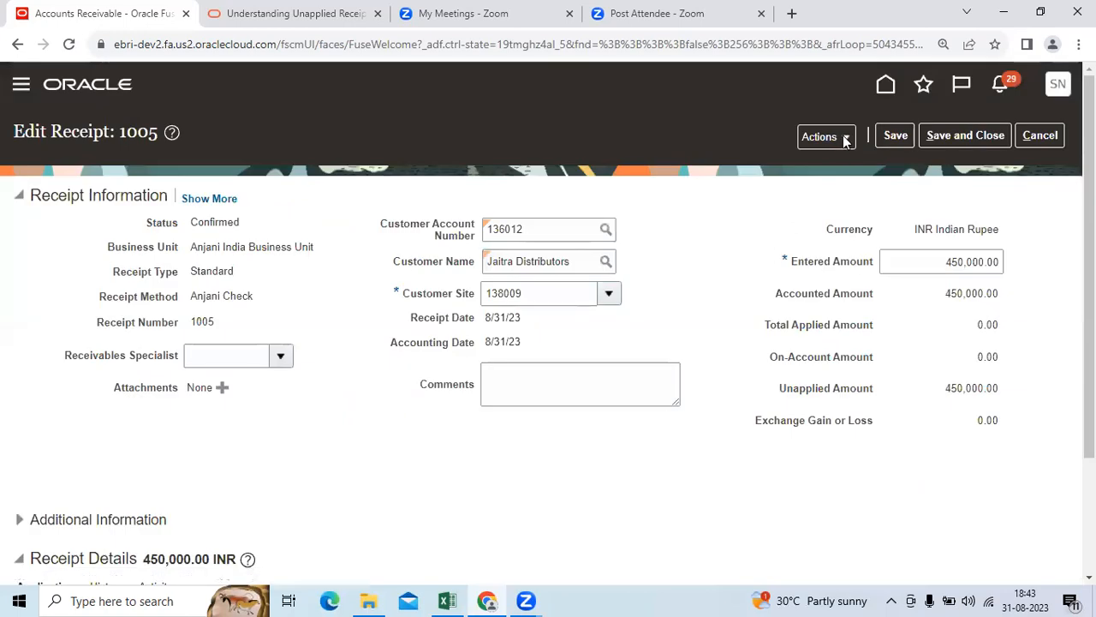
- Reopen the receipt's accounting and view the account override form for the confirmed cash line, leaving it without submitting
{"action": "left_click", "coordinate": [845, 138]}
{"action": "left_click", "coordinate": [857, 276]}
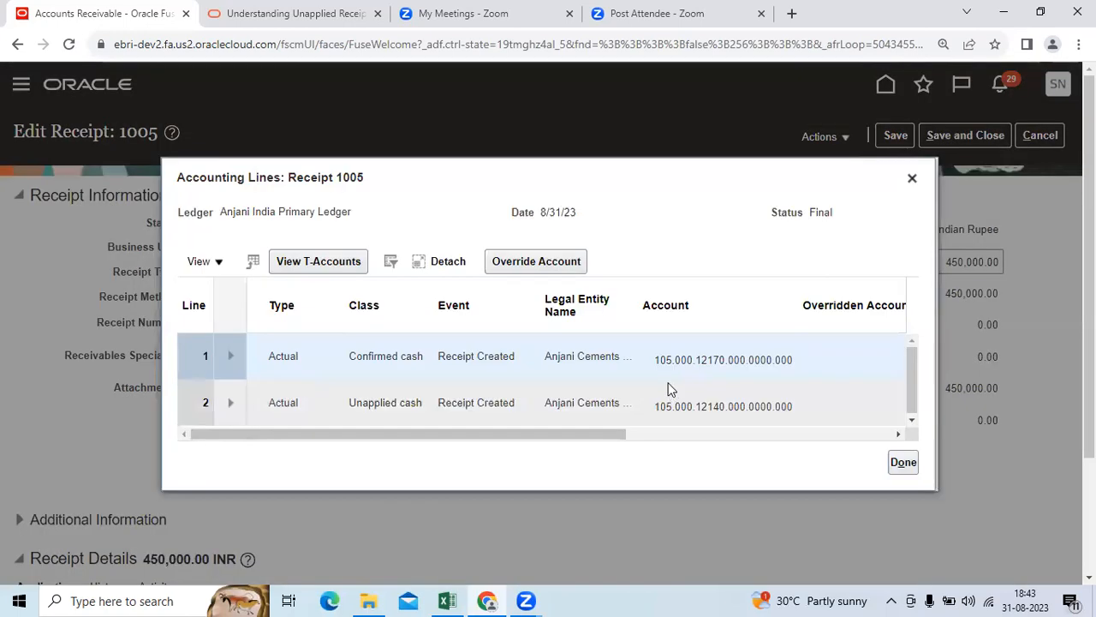
{"action": "left_click", "coordinate": [543, 357]}
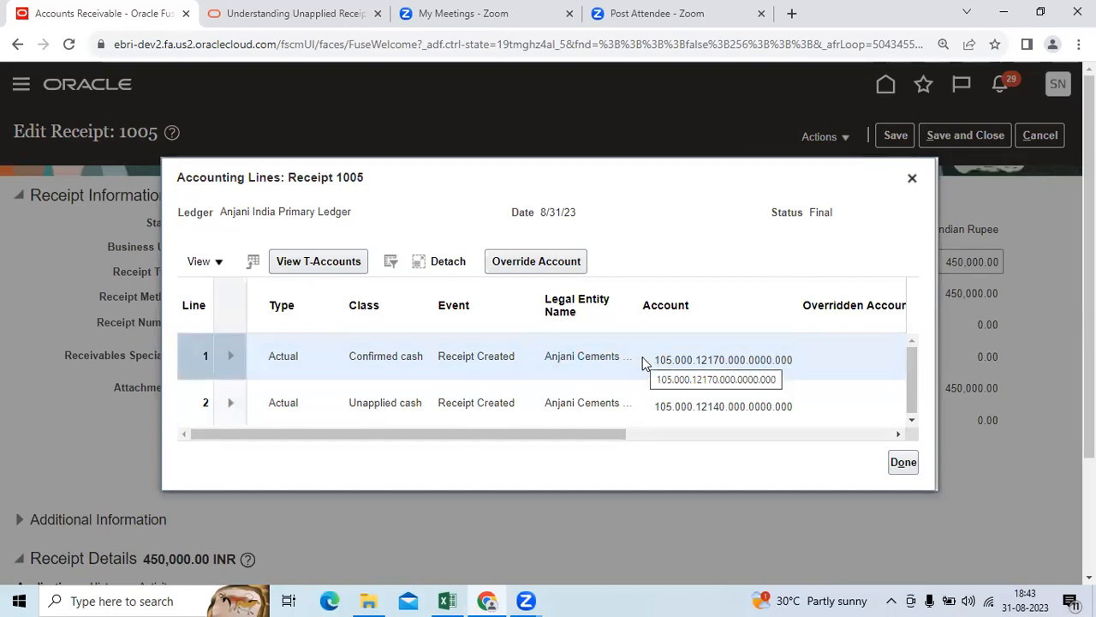
{"action": "left_click", "coordinate": [555, 262]}
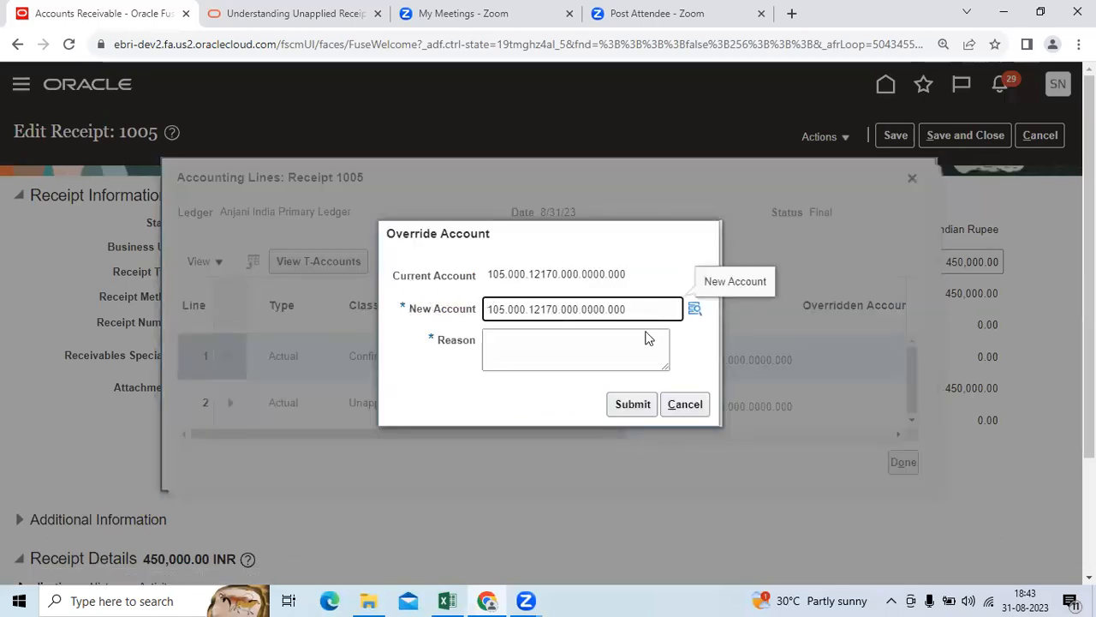
{"action": "left_click", "coordinate": [698, 404]}
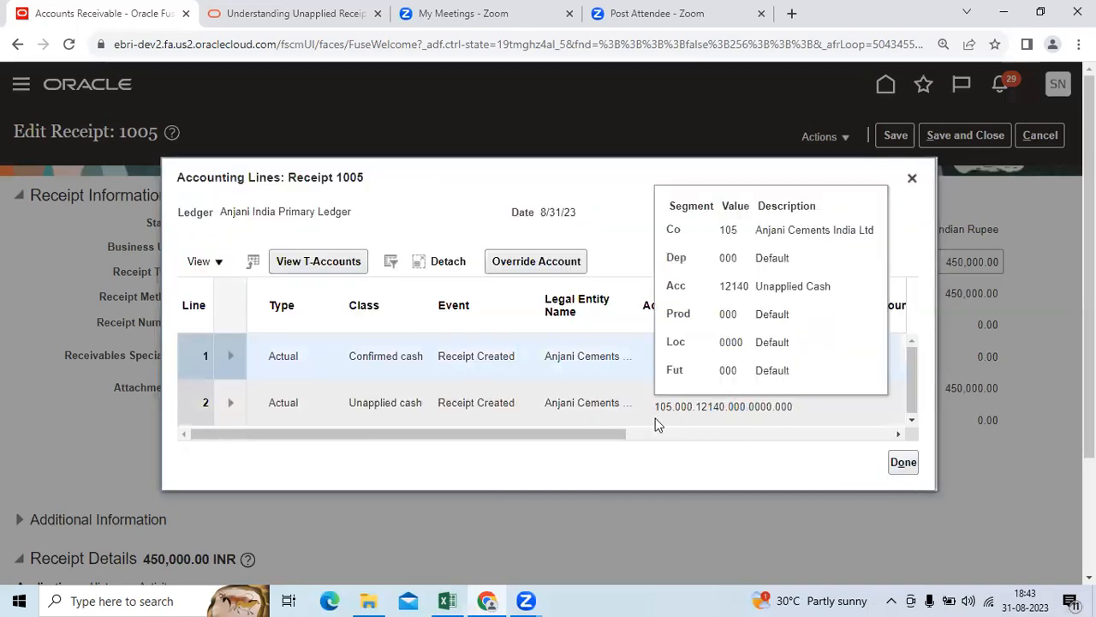
- Examine the accounting period, journal batch, journal entry and GL transfer date of the confirmed cash and unapplied cash lines
{"action": "left_click_drag", "start_coordinate": [602, 435], "coordinate": [445, 434]}
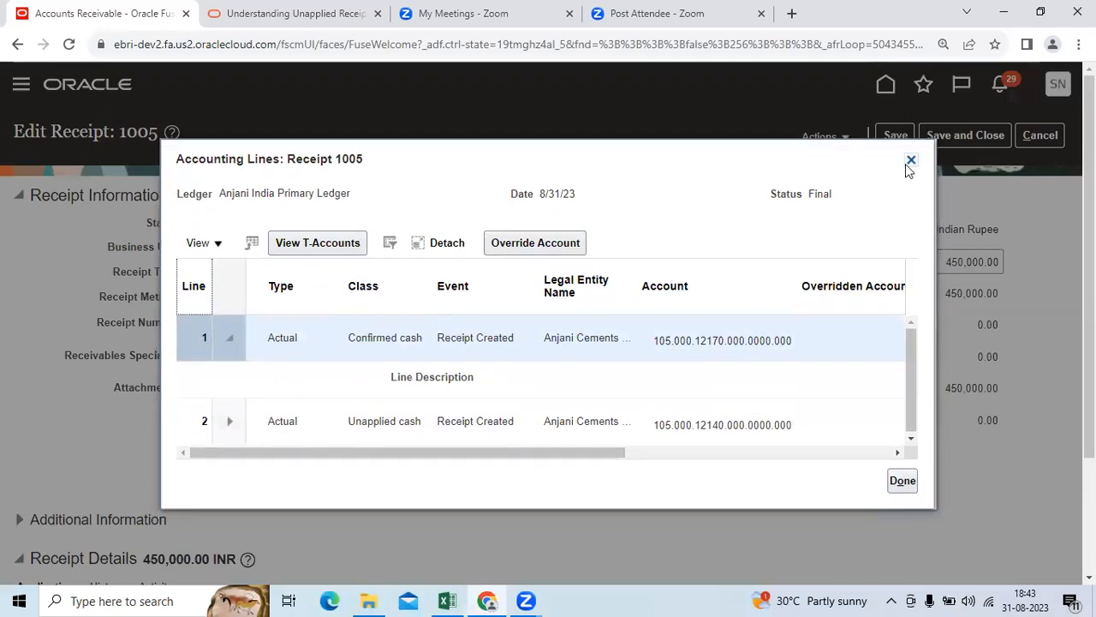
{"action": "left_click", "coordinate": [910, 163]}
{"action": "left_click", "coordinate": [844, 137]}
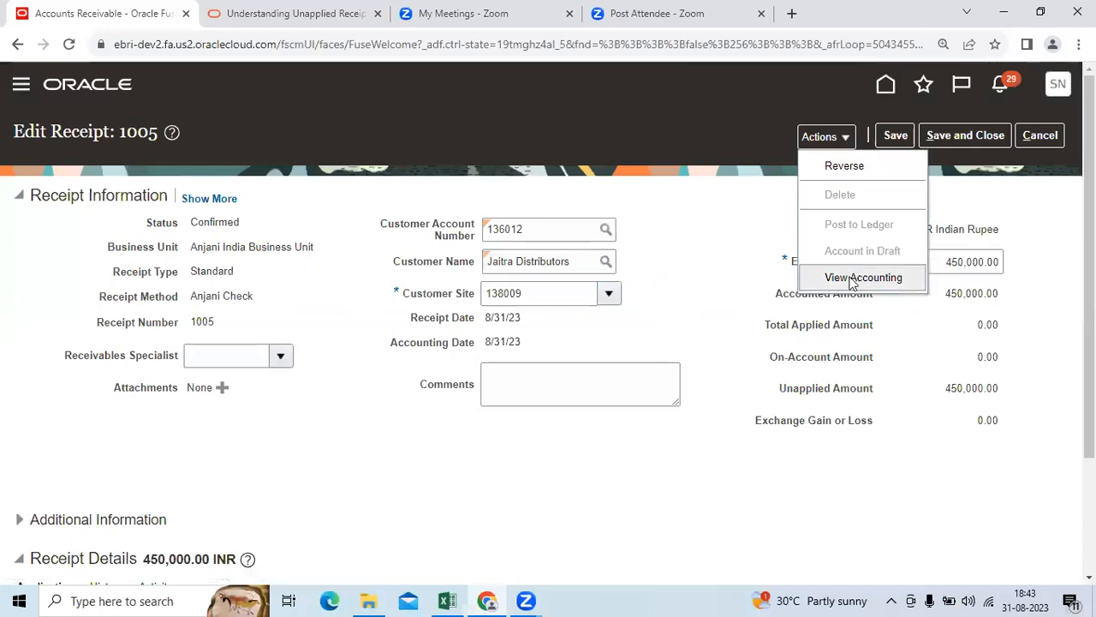
{"action": "left_click", "coordinate": [862, 278]}
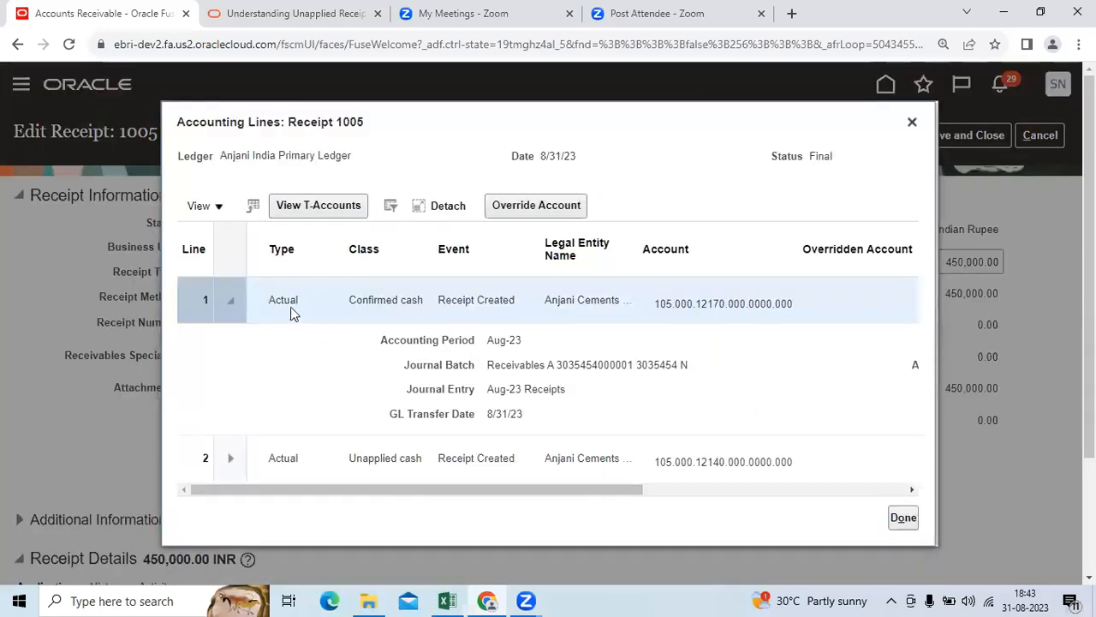
{"action": "left_click_drag", "start_coordinate": [382, 339], "coordinate": [571, 397]}
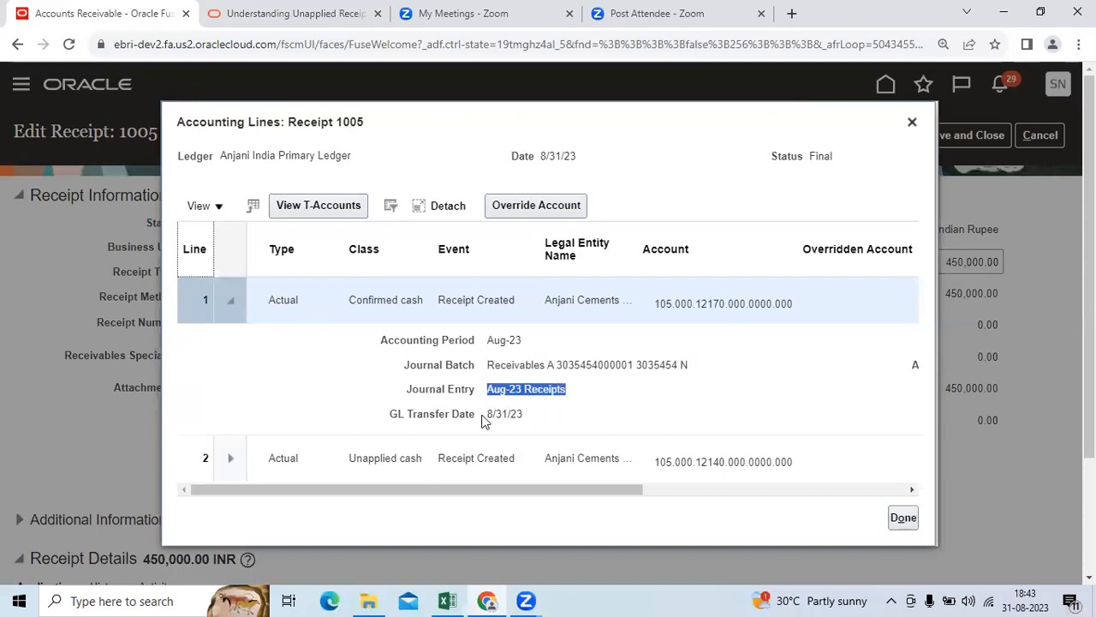
{"action": "left_click_drag", "start_coordinate": [485, 418], "coordinate": [529, 421]}
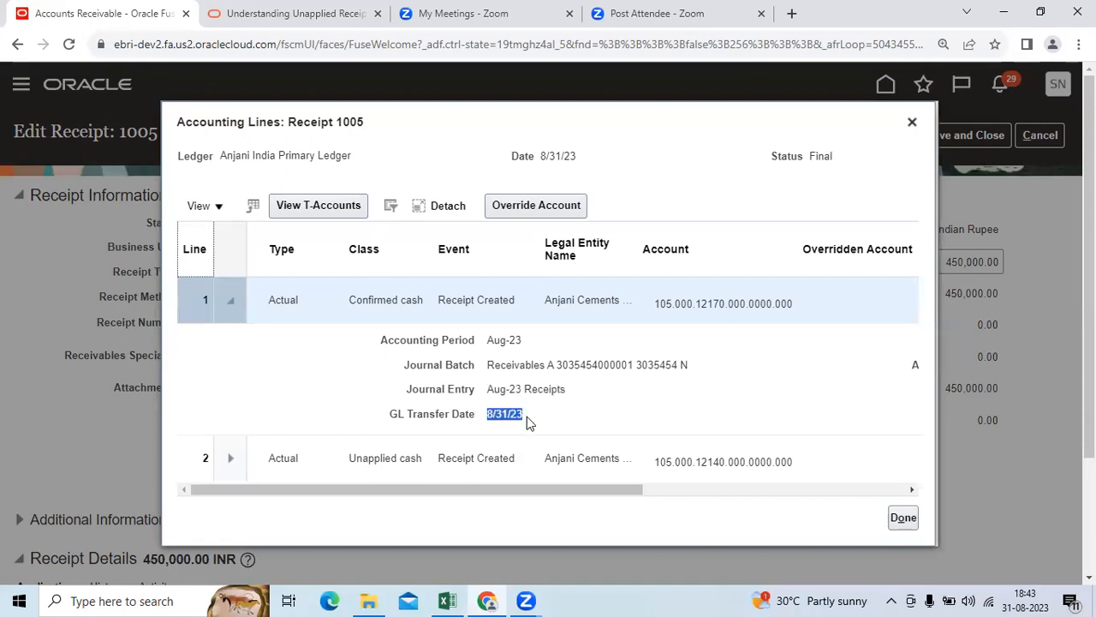
{"action": "scroll", "coordinate": [534, 426], "scroll_direction": "down", "scroll_amount": 3}
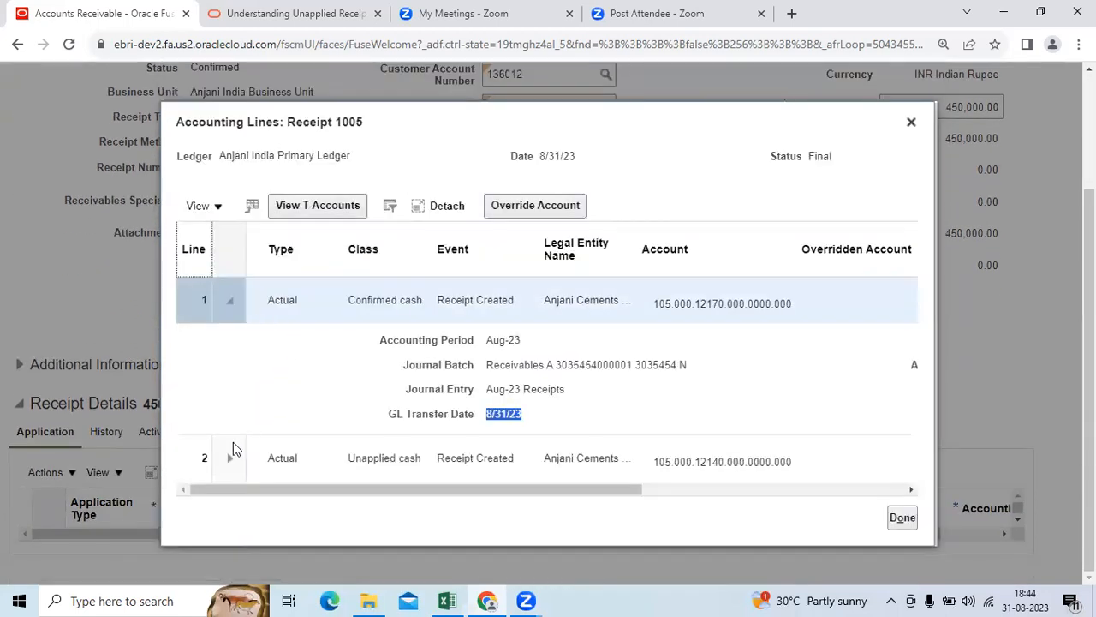
{"action": "left_click", "coordinate": [230, 457]}
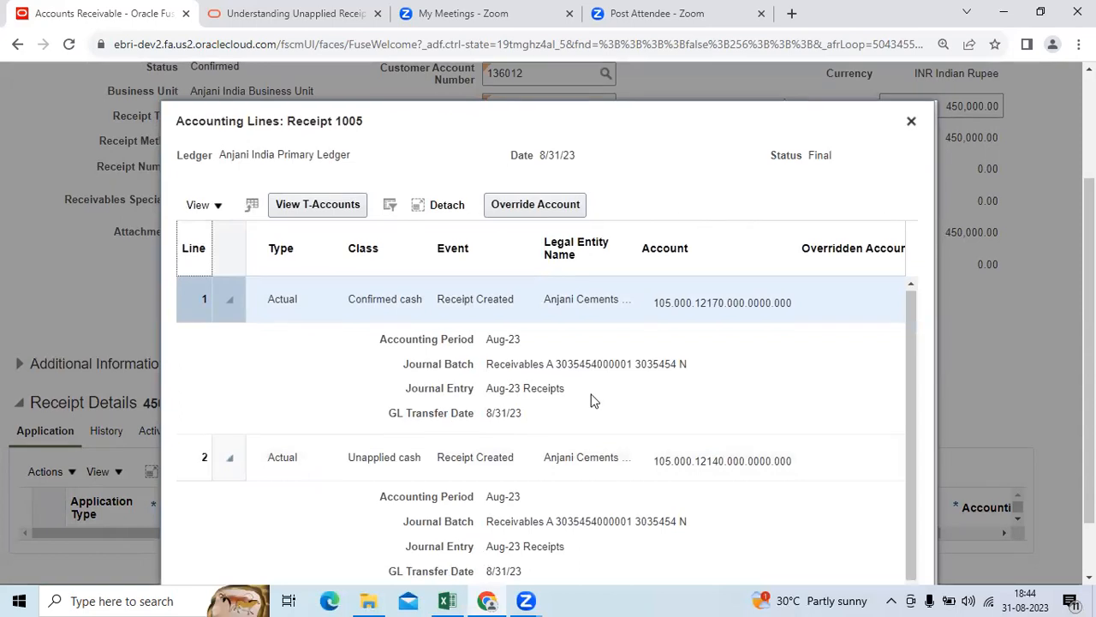
{"action": "scroll", "coordinate": [602, 395], "scroll_direction": "down", "scroll_amount": 1}
{"action": "scroll", "coordinate": [651, 397], "scroll_direction": "up", "scroll_amount": 4}
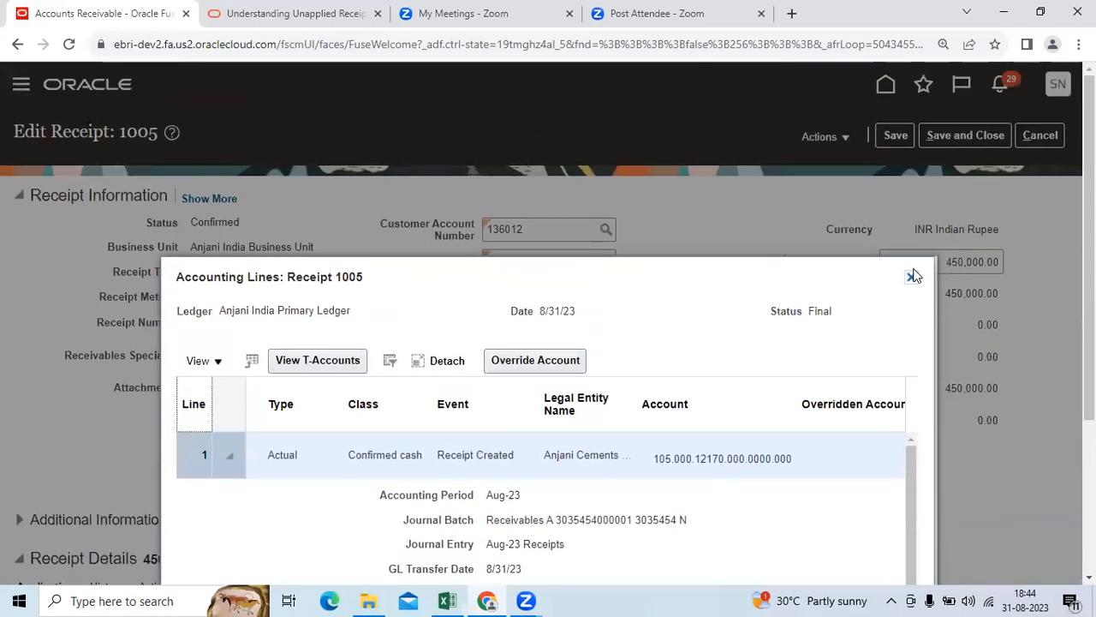
- Close the receipt's accounting lines and check the receipt's status
{"action": "key", "text": "Escape"}
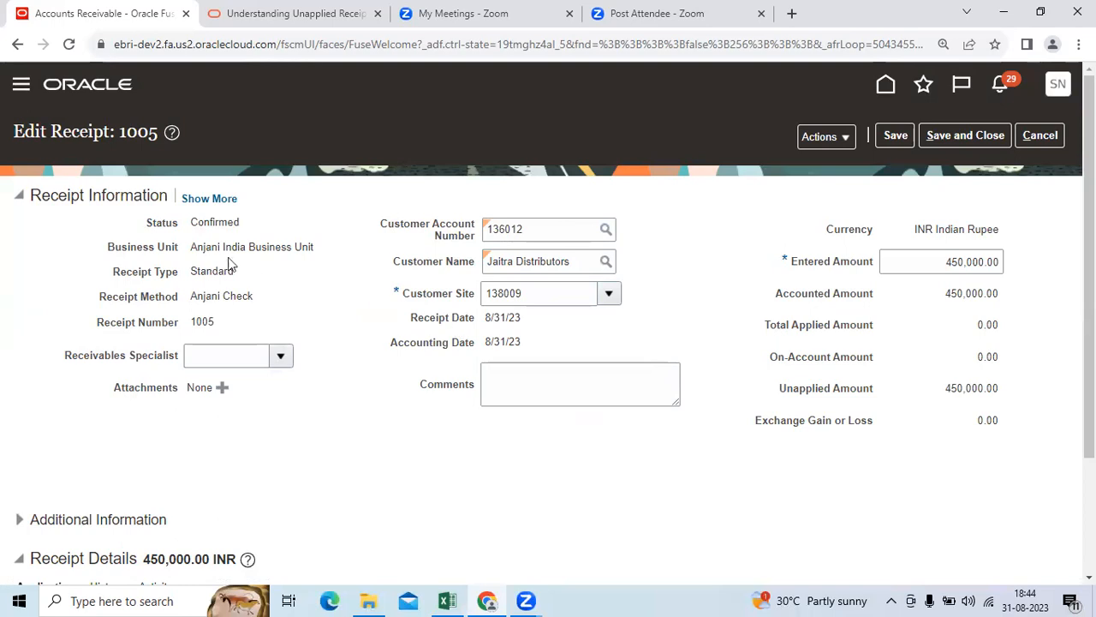
{"action": "left_click_drag", "start_coordinate": [192, 221], "coordinate": [245, 230]}
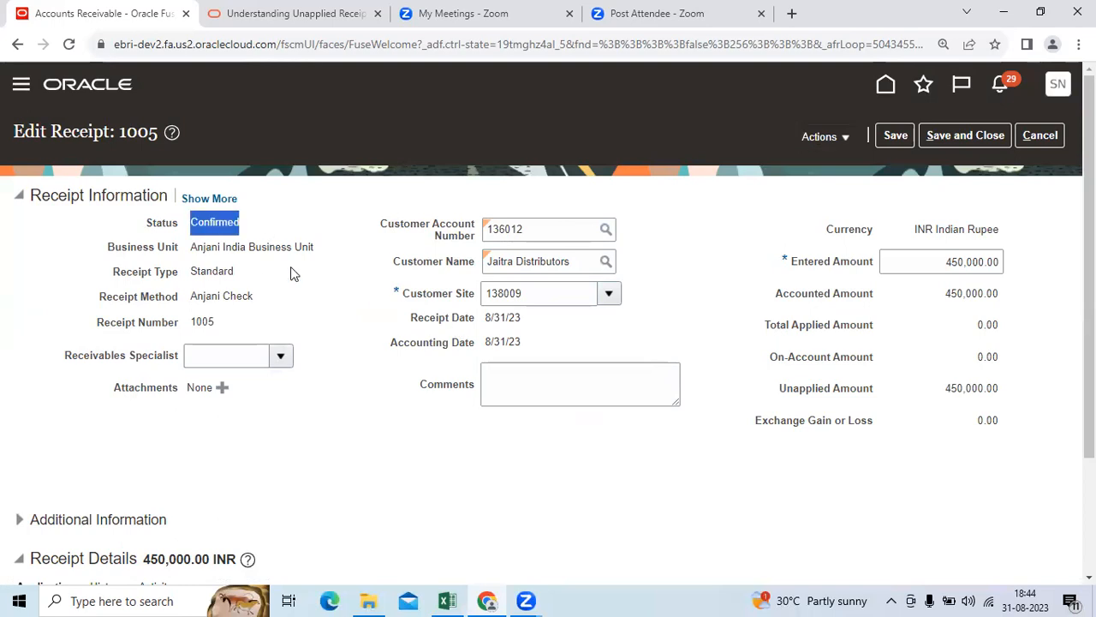
- Switch to the Excel workbook and enter "Once Confirmed Standard Receipt" in cell A17
{"action": "left_click", "coordinate": [447, 597]}
{"action": "left_click", "coordinate": [231, 418]}
{"action": "type", "text": "Inc"}
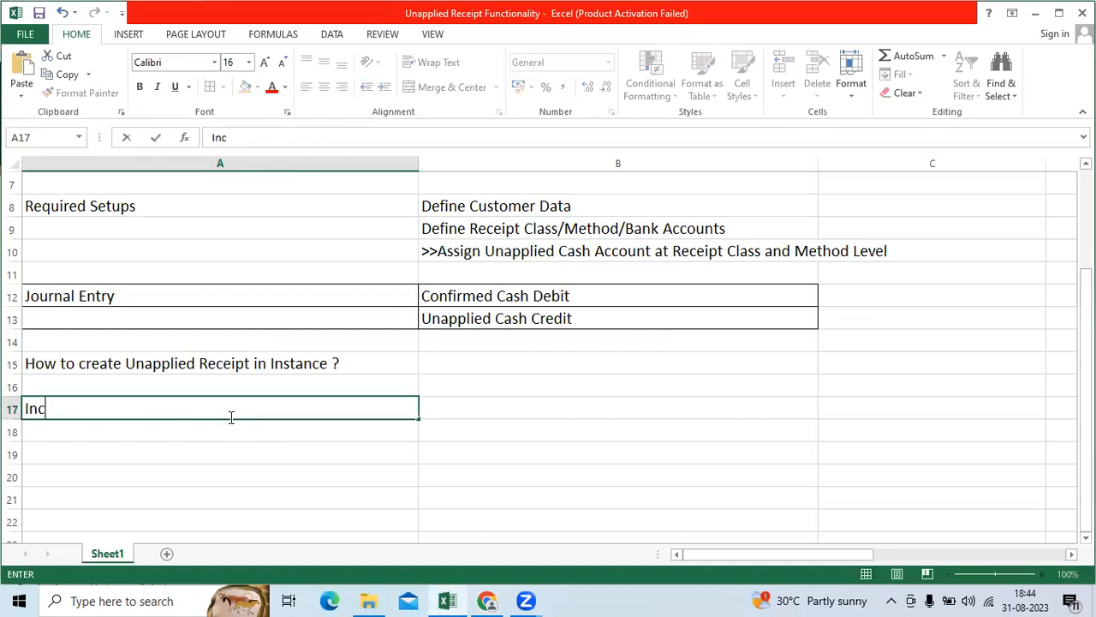
{"action": "key", "text": "BackSpace"}
{"action": "key", "text": "BackSpace"}
{"action": "type", "text": "Once Confirmed Standard Receipt"}
{"action": "key", "text": "Tab"}
- Enter "we will send to Our Internal Bank Account for Remittance Purpose" in cell B17
{"action": "type", "text": "we will send to Ou"}
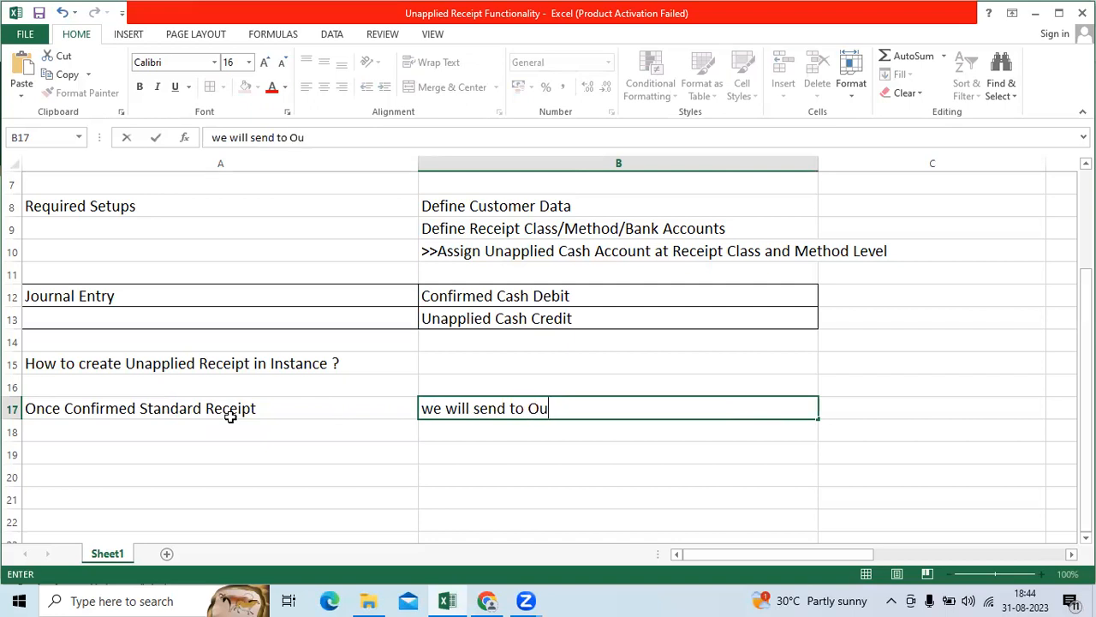
{"action": "type", "text": "r Internal Bank"}
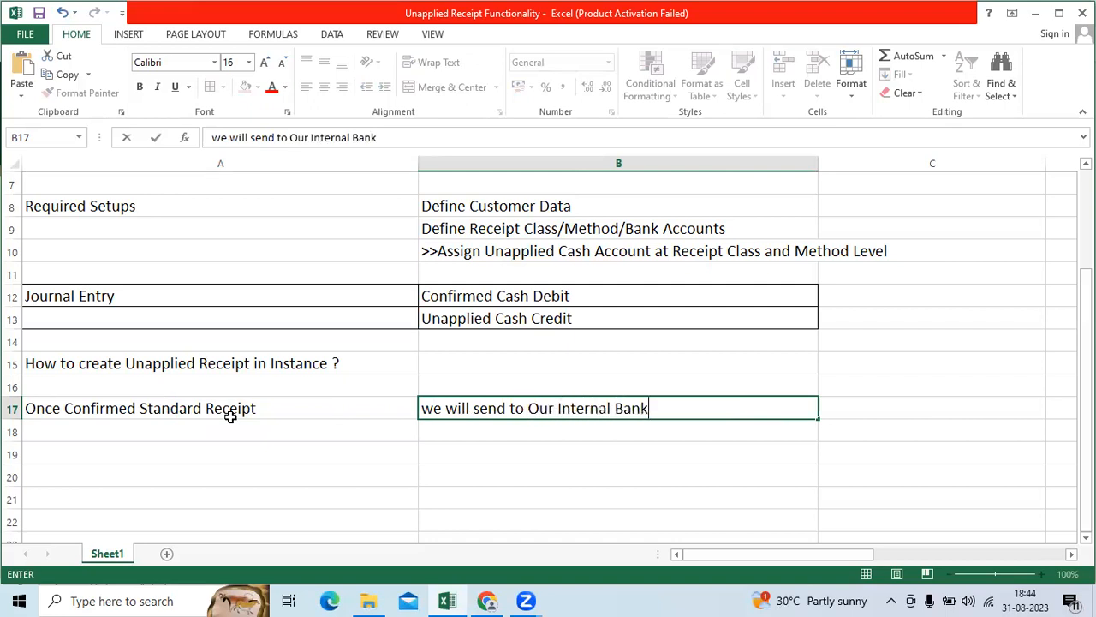
{"action": "type", "text": " Account for "}
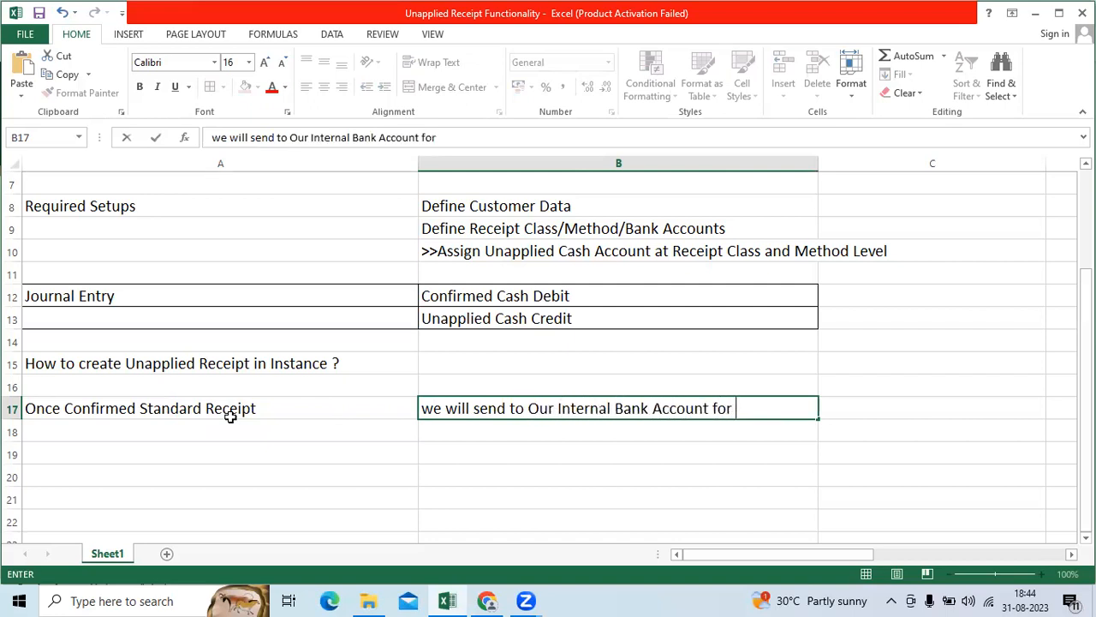
{"action": "type", "text": "Remittance Purpose"}
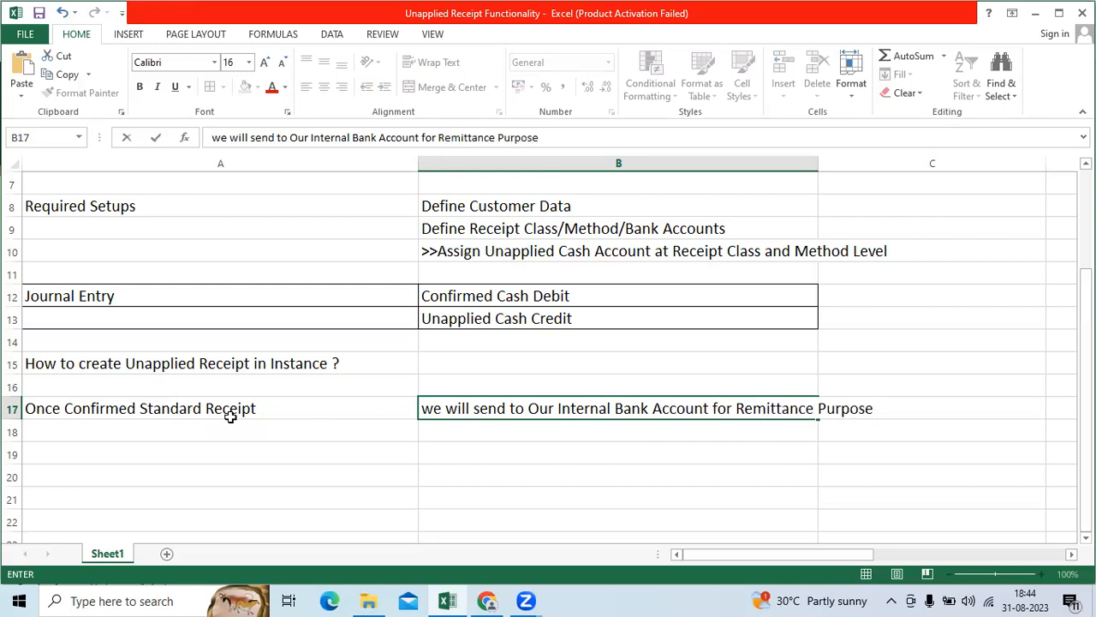
{"action": "key", "text": "ctrl+Return"}
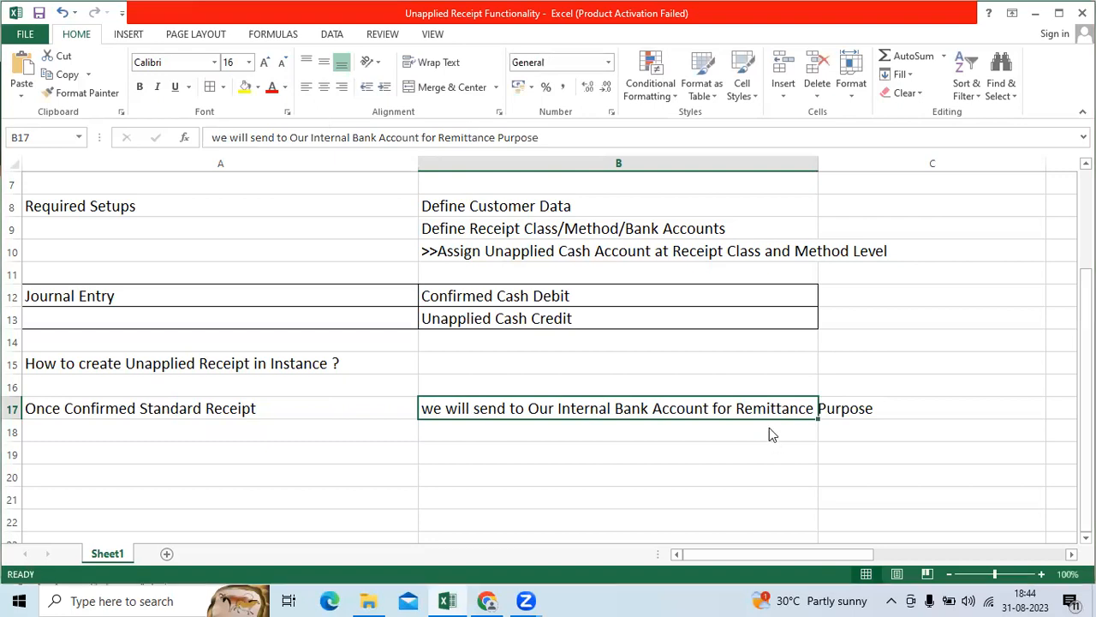
- Return to Oracle Fusion, save and close the receipt, and start creating a receipt remittance batch
{"action": "key", "text": "alt+Tab"}
{"action": "left_click", "coordinate": [961, 137]}
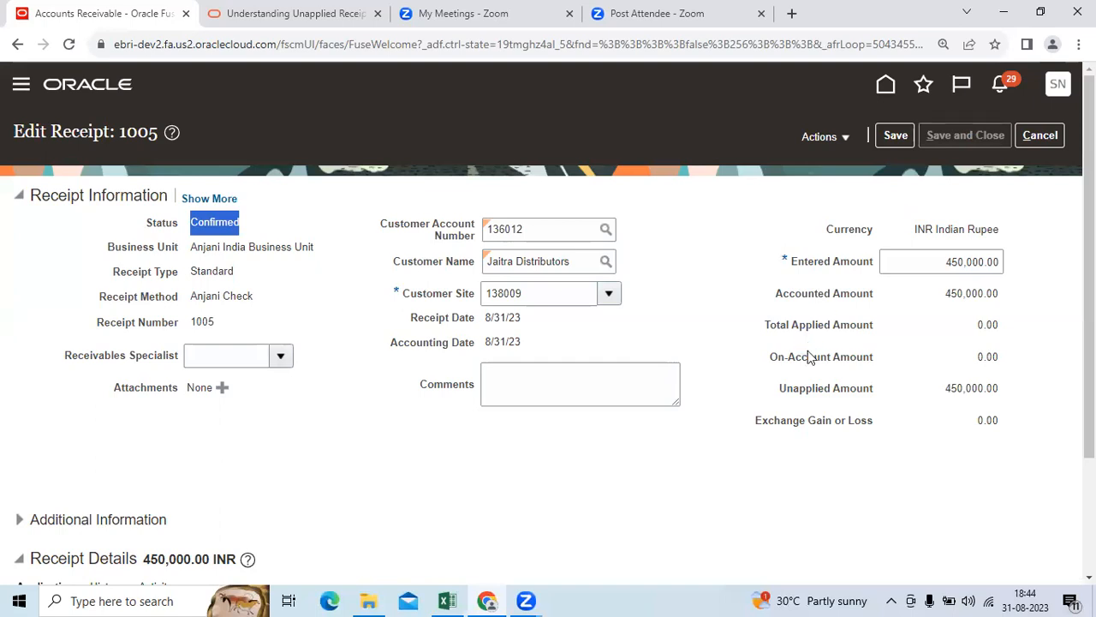
{"action": "left_click", "coordinate": [1062, 259]}
{"action": "left_click", "coordinate": [905, 311]}
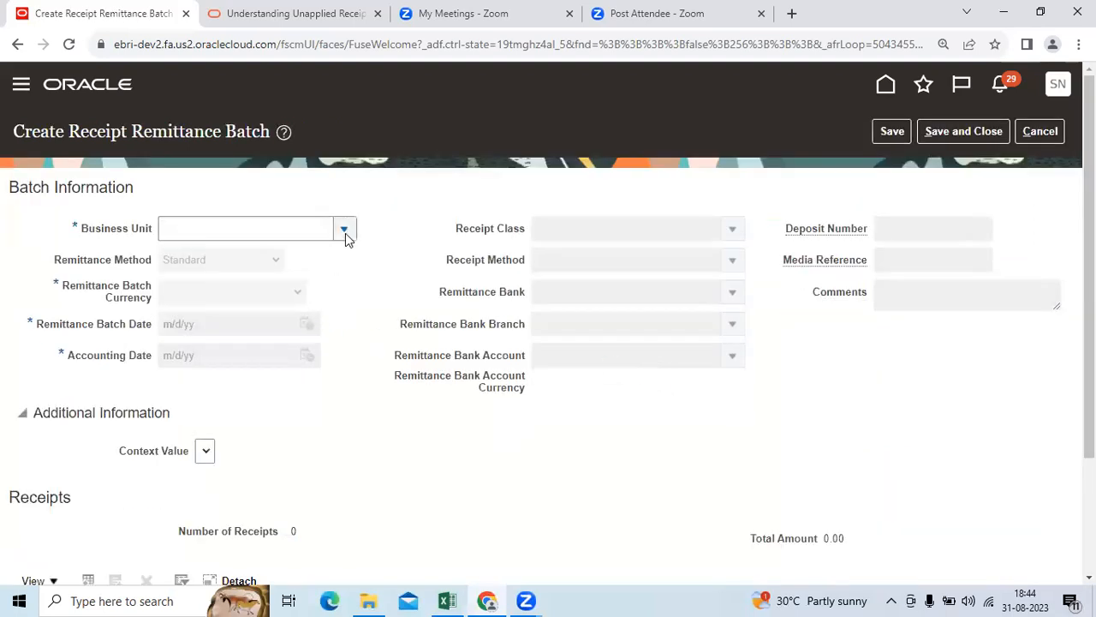
- Set the batch's business unit to Anjani India Business Unit, receipt class to Anjani RC and receipt method to Anjani Check
{"action": "left_click", "coordinate": [344, 230]}
{"action": "left_click", "coordinate": [270, 364]}
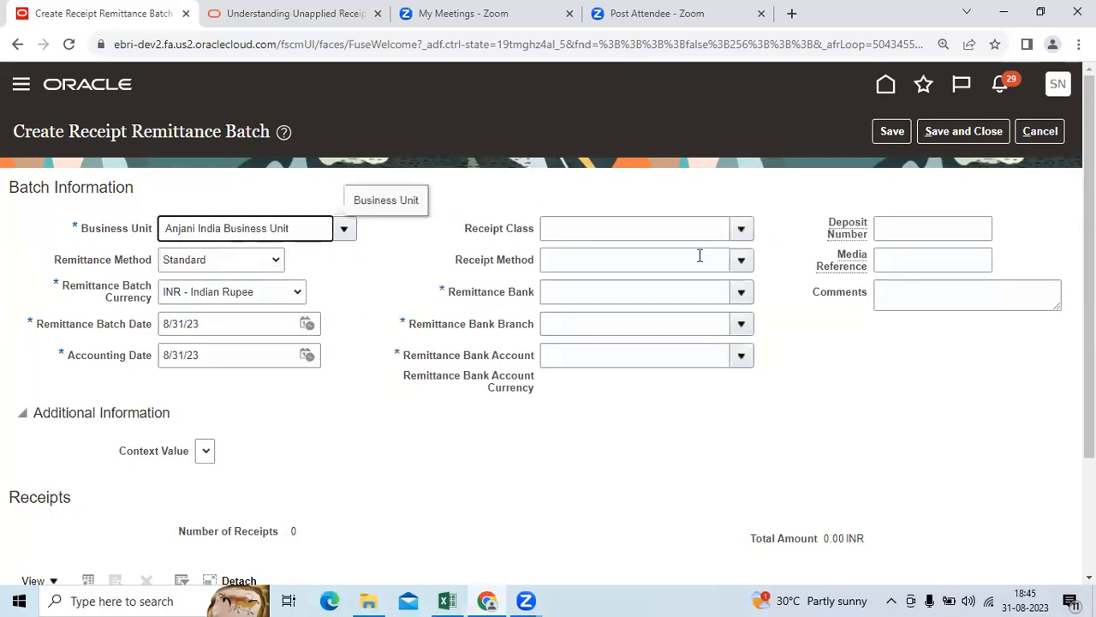
{"action": "left_click", "coordinate": [741, 229]}
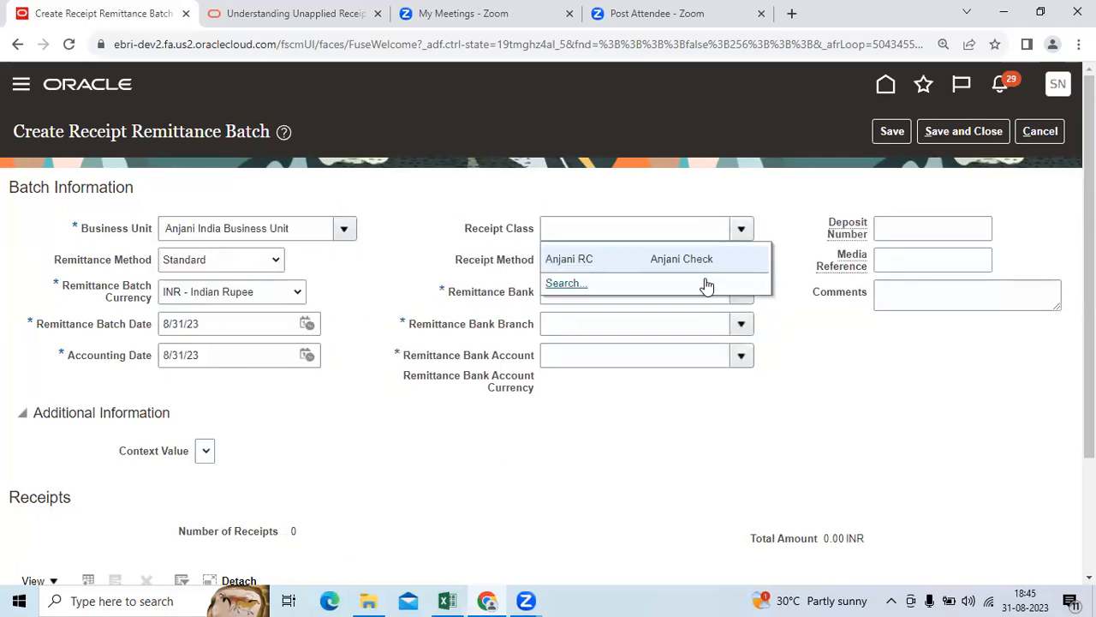
{"action": "left_click", "coordinate": [714, 262]}
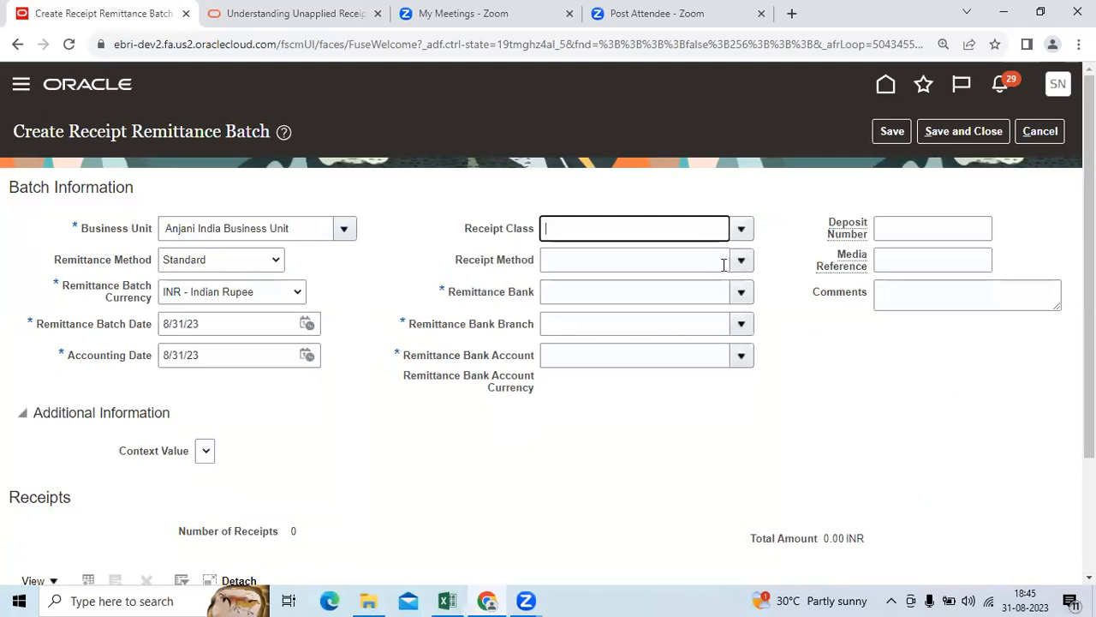
{"action": "left_click", "coordinate": [741, 260]}
{"action": "left_click", "coordinate": [682, 298]}
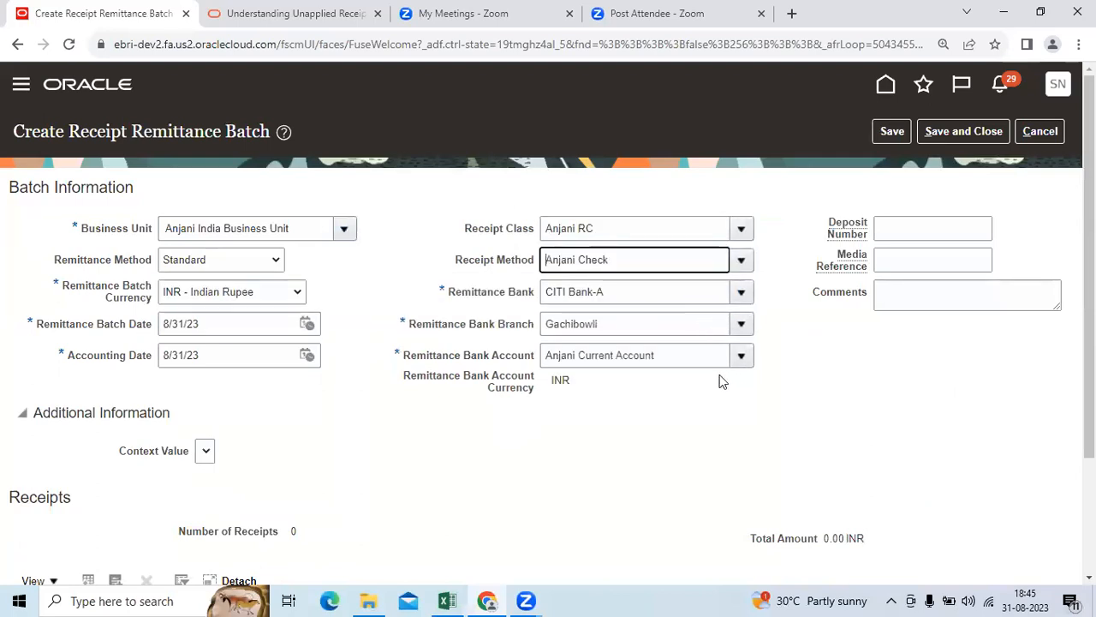
- Search for receipts by receipt date and add the 450,000.00 INR receipt of Jaitra Distributors to the remittance batch
{"action": "scroll", "coordinate": [651, 407], "scroll_direction": "down", "scroll_amount": 1}
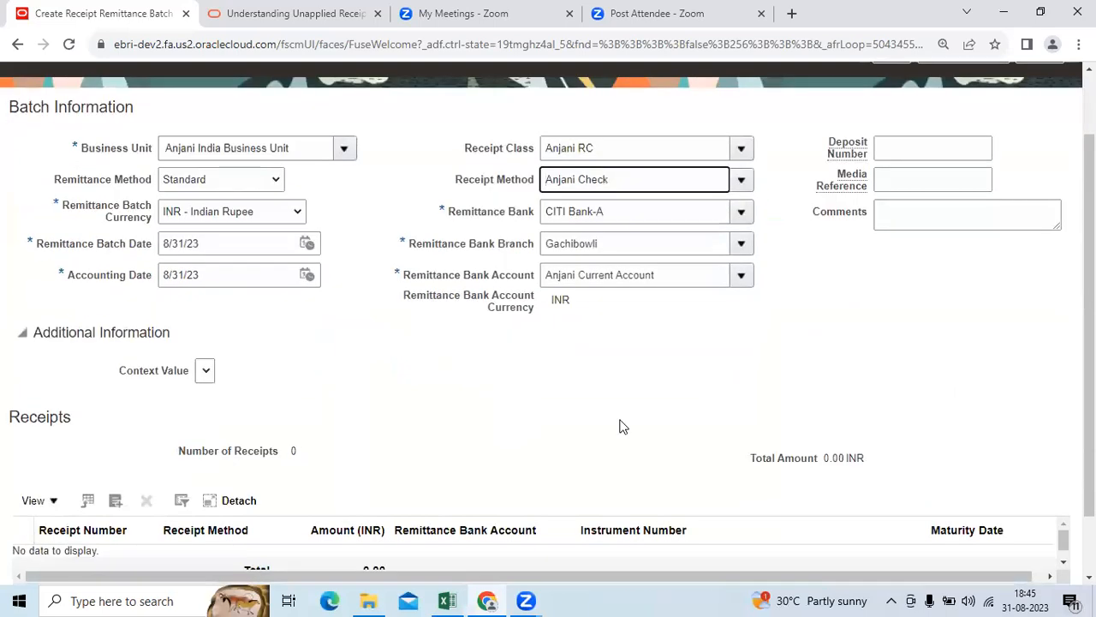
{"action": "left_click", "coordinate": [114, 500]}
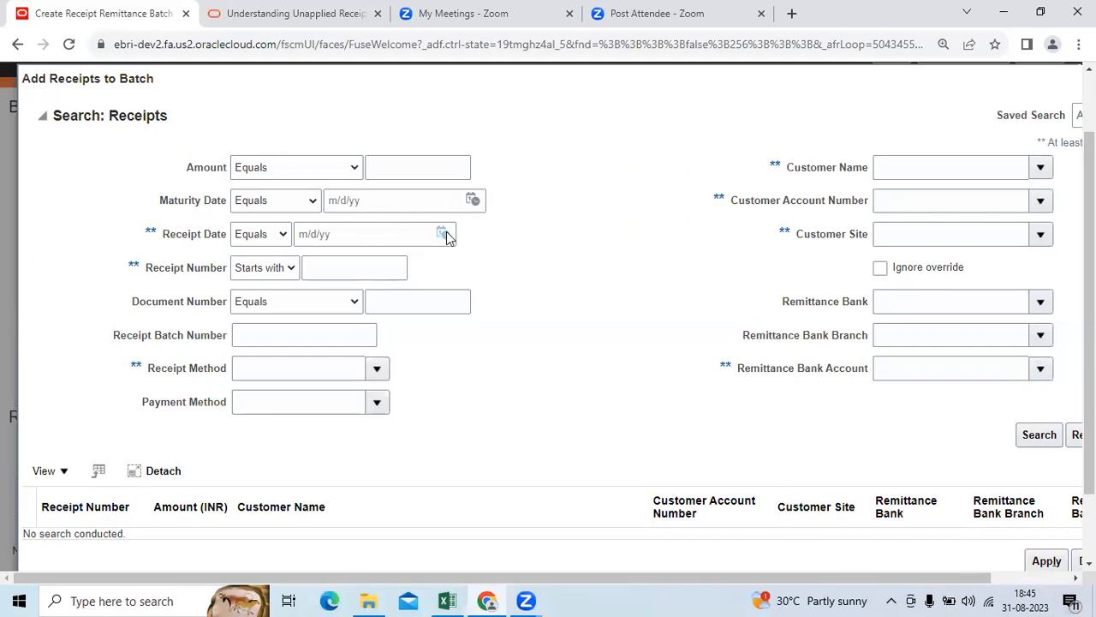
{"action": "left_click", "coordinate": [443, 233]}
{"action": "left_click", "coordinate": [588, 420]}
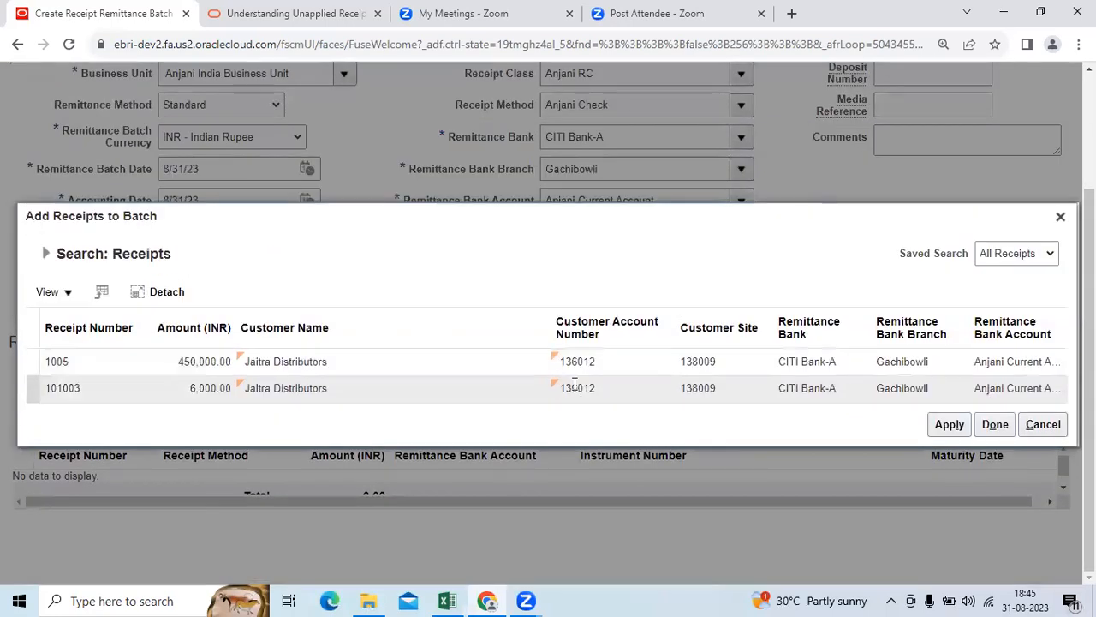
{"action": "left_click", "coordinate": [625, 370]}
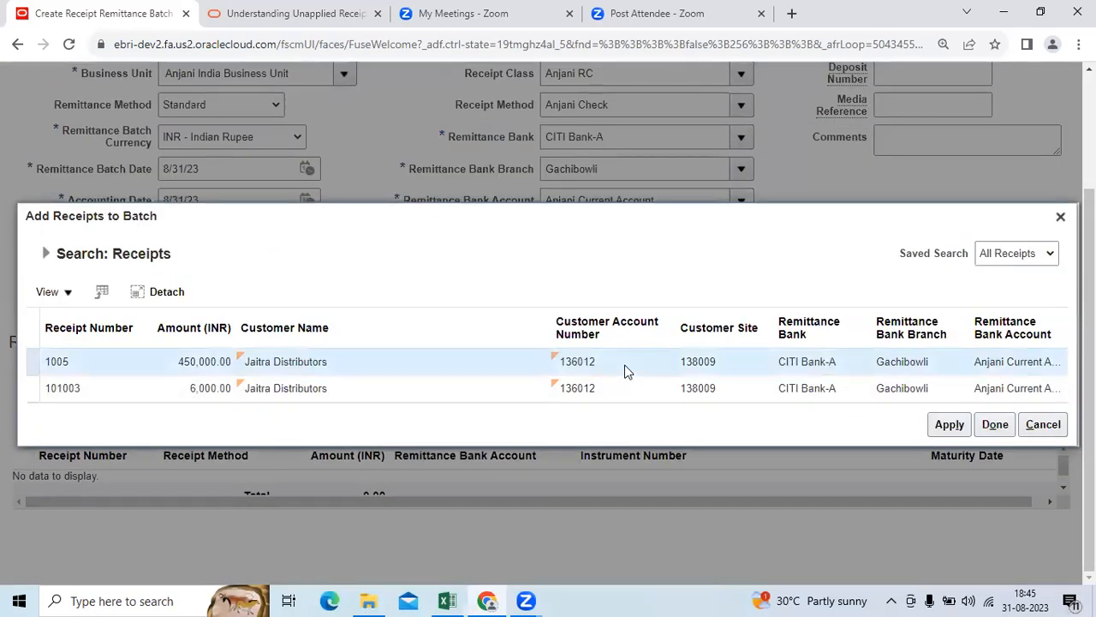
{"action": "left_click", "coordinate": [995, 426]}
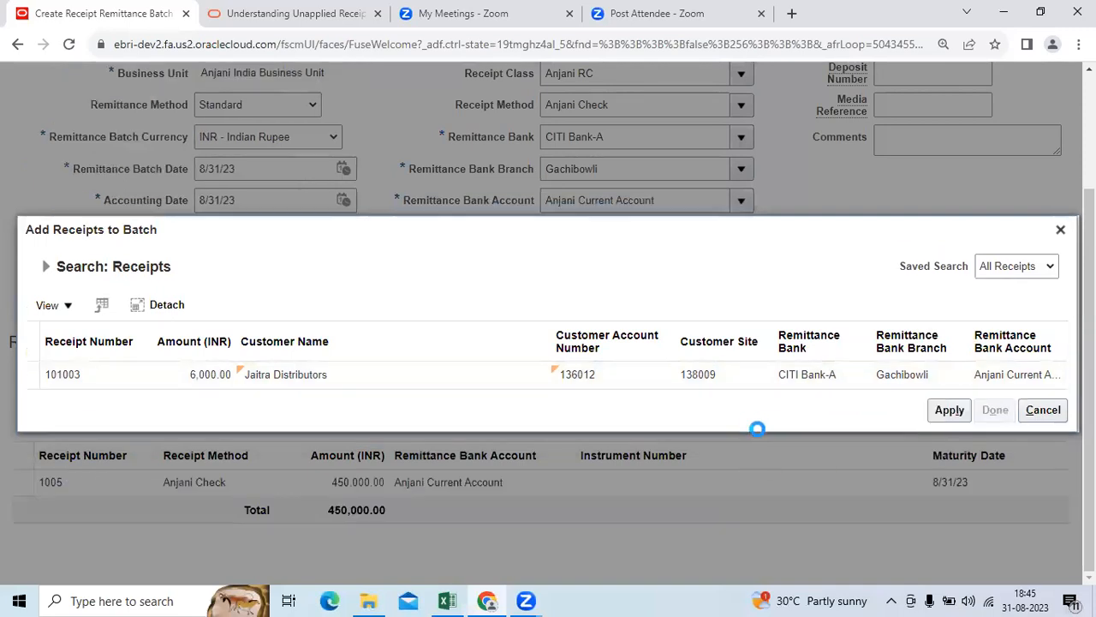
- Save the receipt remittance batch and approve it
{"action": "scroll", "coordinate": [759, 440], "scroll_direction": "up", "scroll_amount": 2}
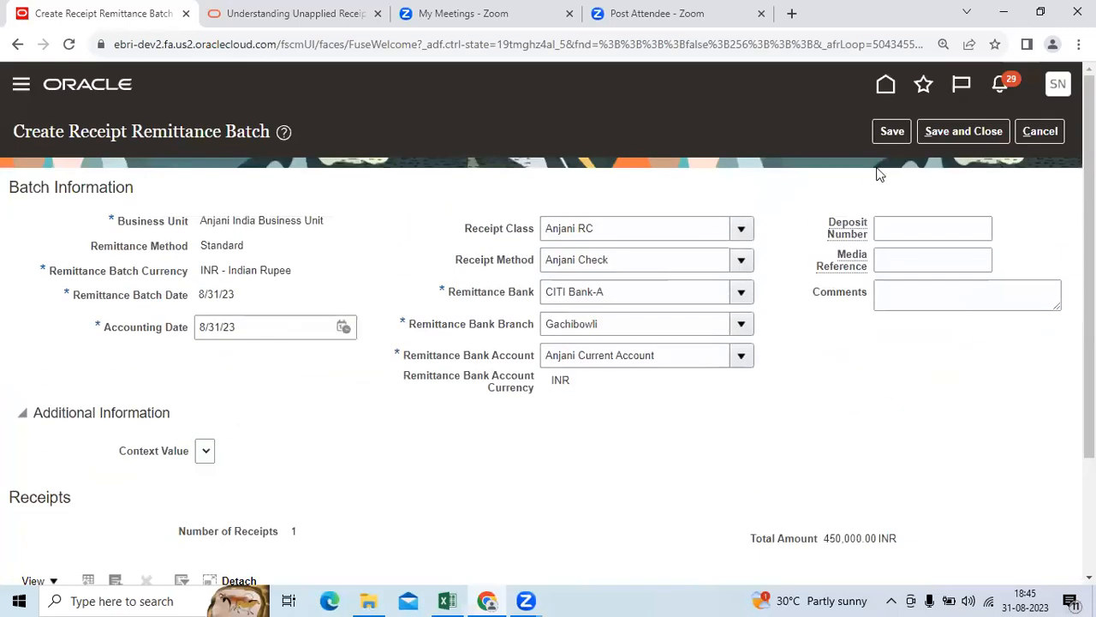
{"action": "left_click", "coordinate": [890, 131]}
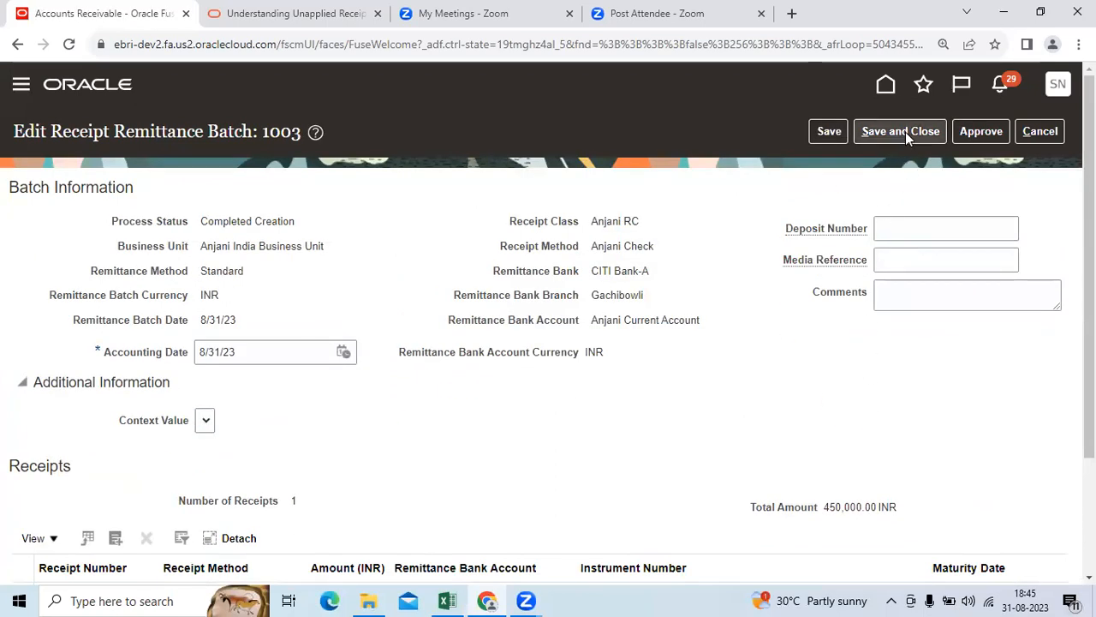
{"action": "left_click", "coordinate": [980, 131]}
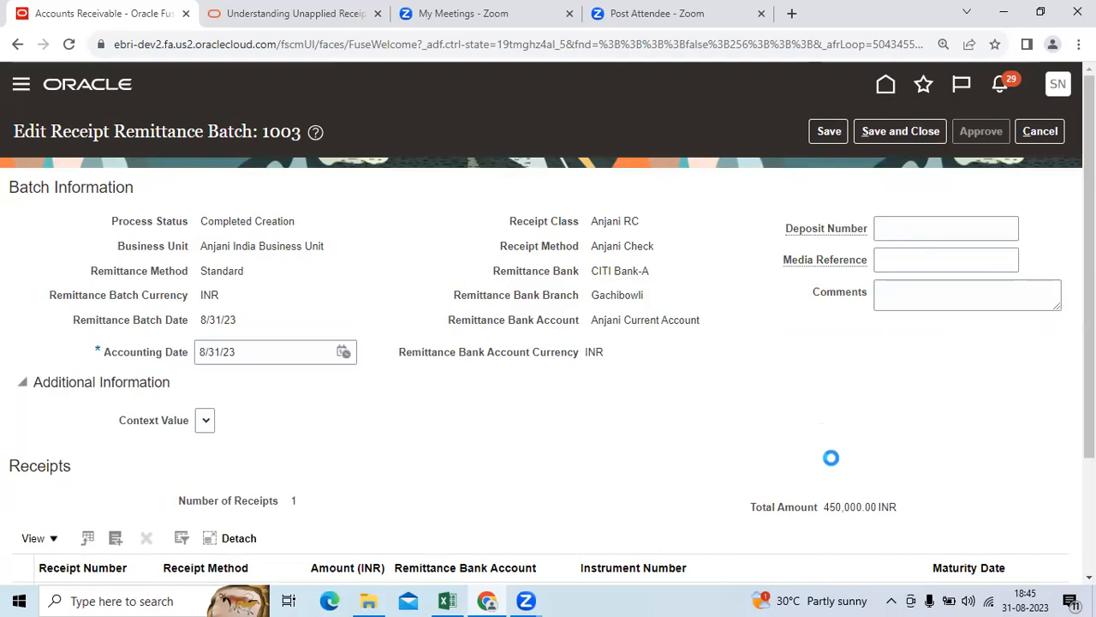
{"action": "left_click", "coordinate": [820, 224]}
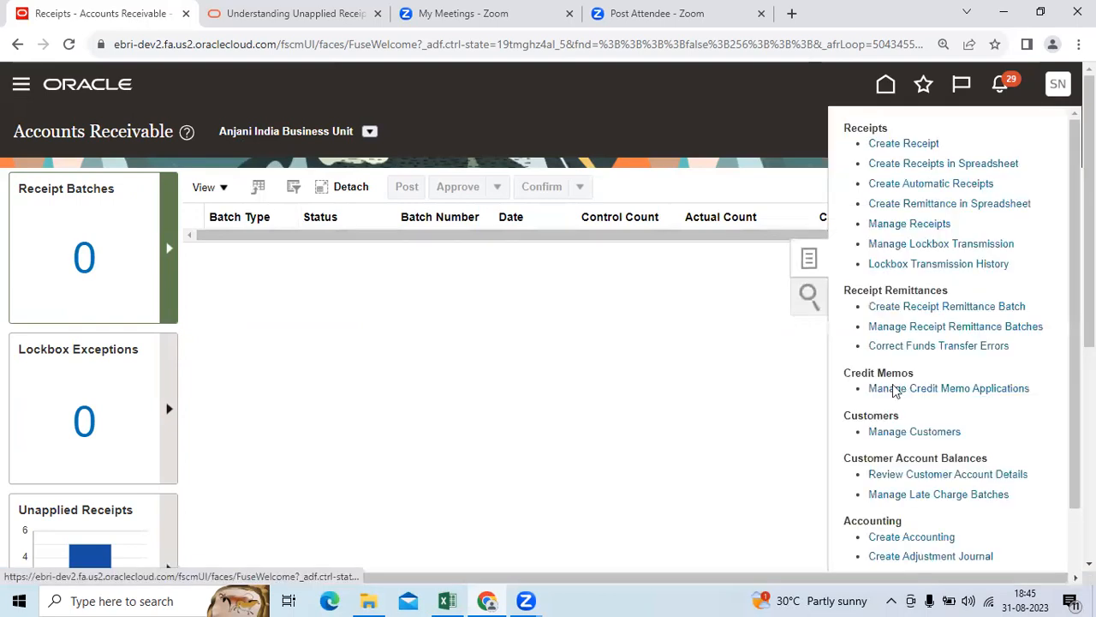
- Submit the Create Receivables Accounting process for the Anjani India Primary Ledger
{"action": "left_click", "coordinate": [895, 538]}
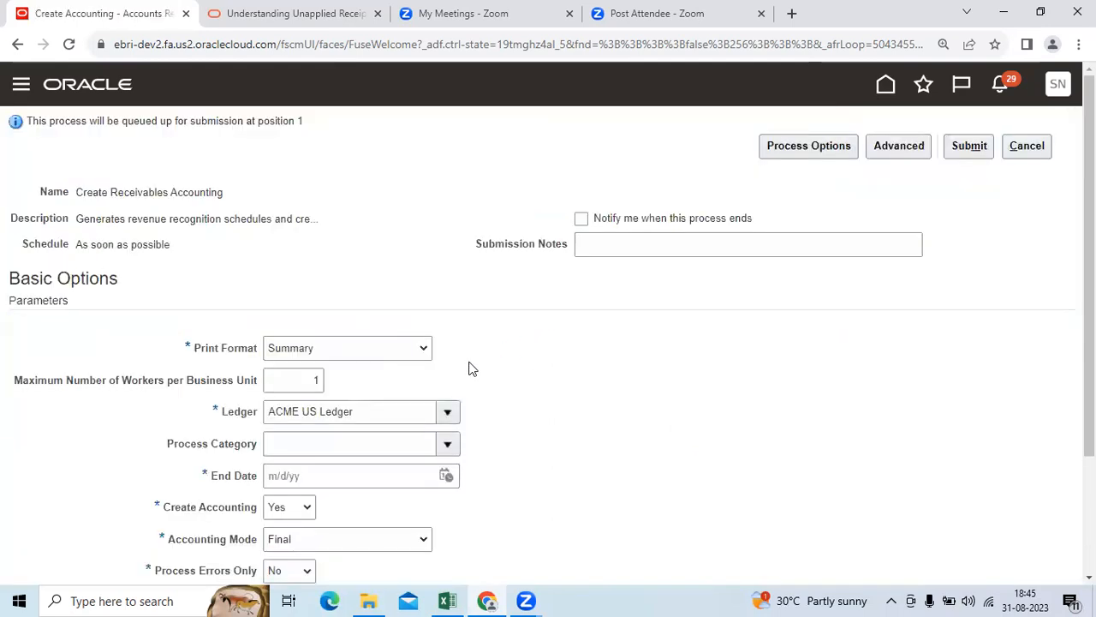
{"action": "scroll", "coordinate": [462, 367], "scroll_direction": "down", "scroll_amount": 1}
{"action": "left_click", "coordinate": [447, 331]}
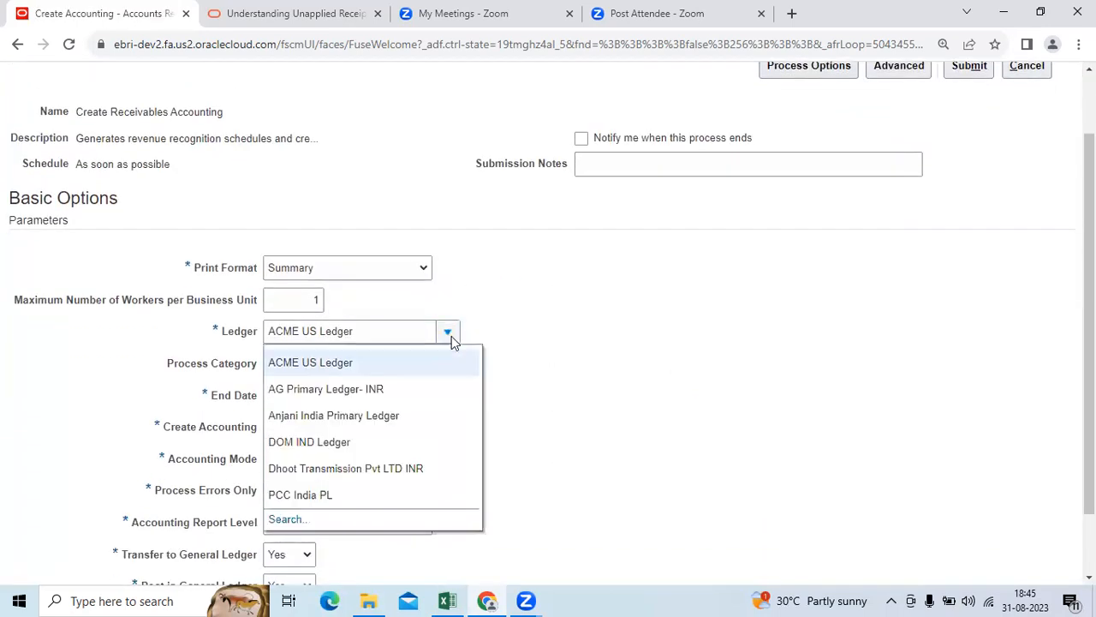
{"action": "left_click", "coordinate": [399, 417]}
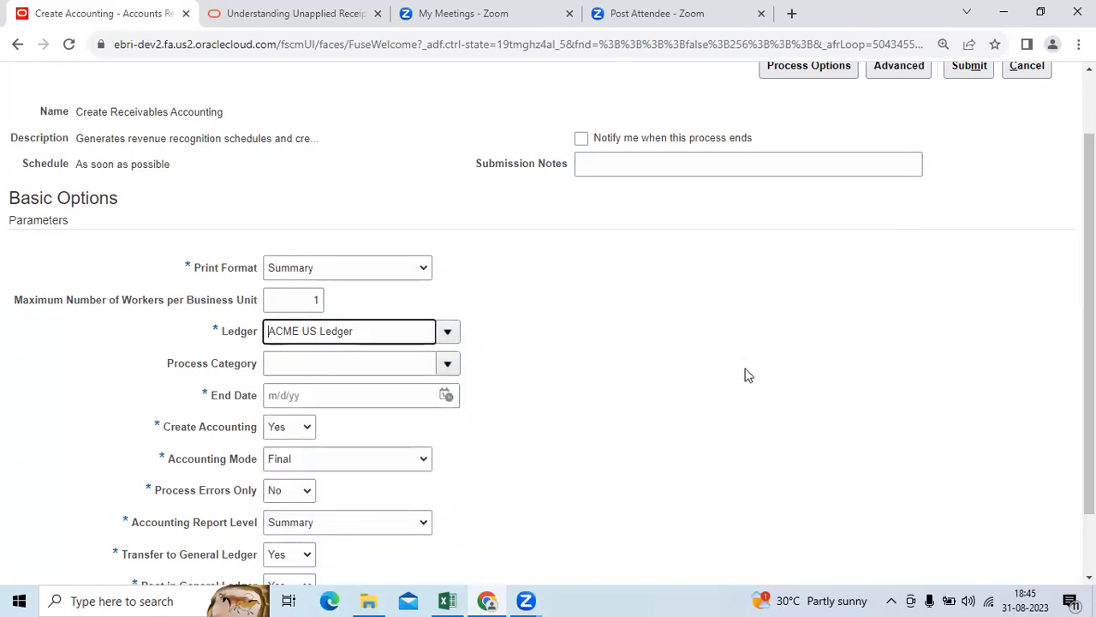
{"action": "left_click", "coordinate": [969, 156]}
{"action": "left_click", "coordinate": [964, 265]}
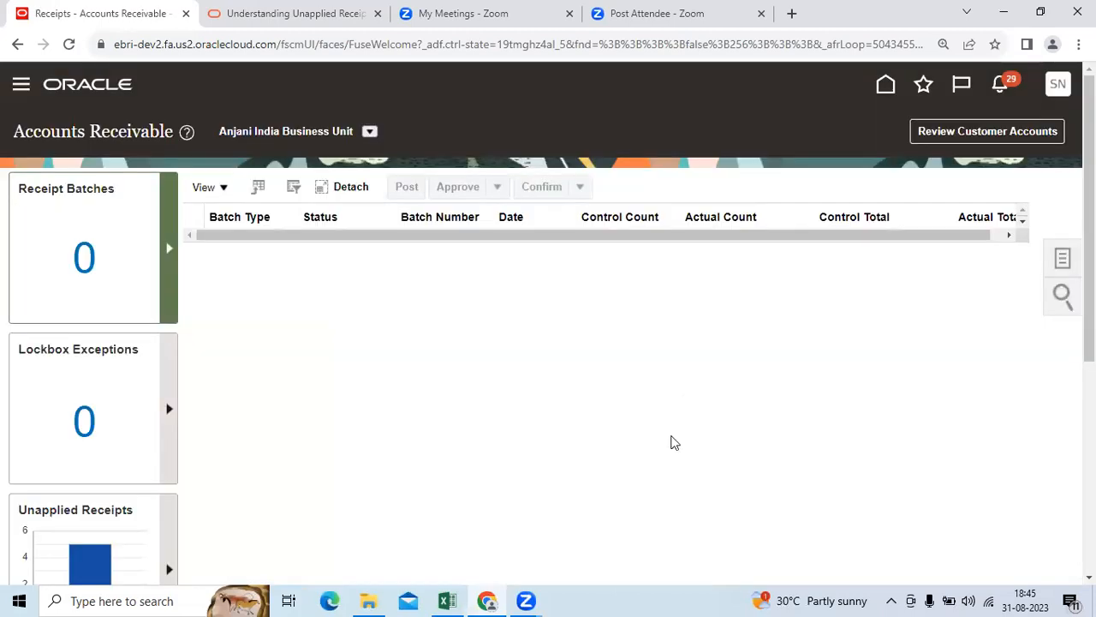
- Switch to the Excel workbook and enter "Remittance Journal Entry" in cell A19
{"action": "left_click", "coordinate": [447, 599]}
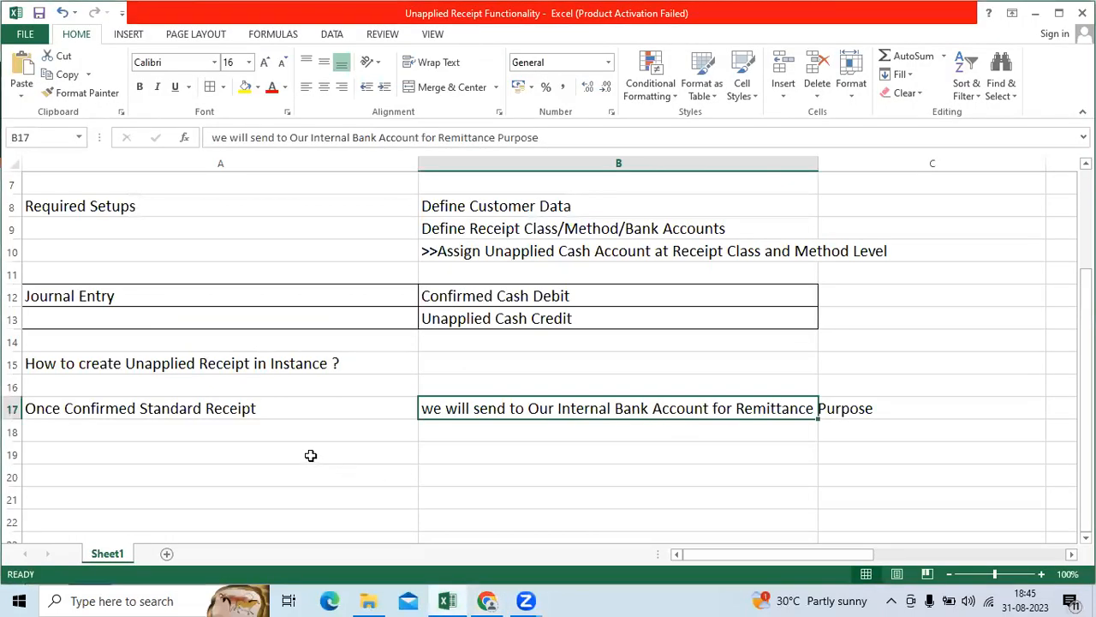
{"action": "left_click", "coordinate": [309, 455]}
{"action": "type", "text": "Remitte"}
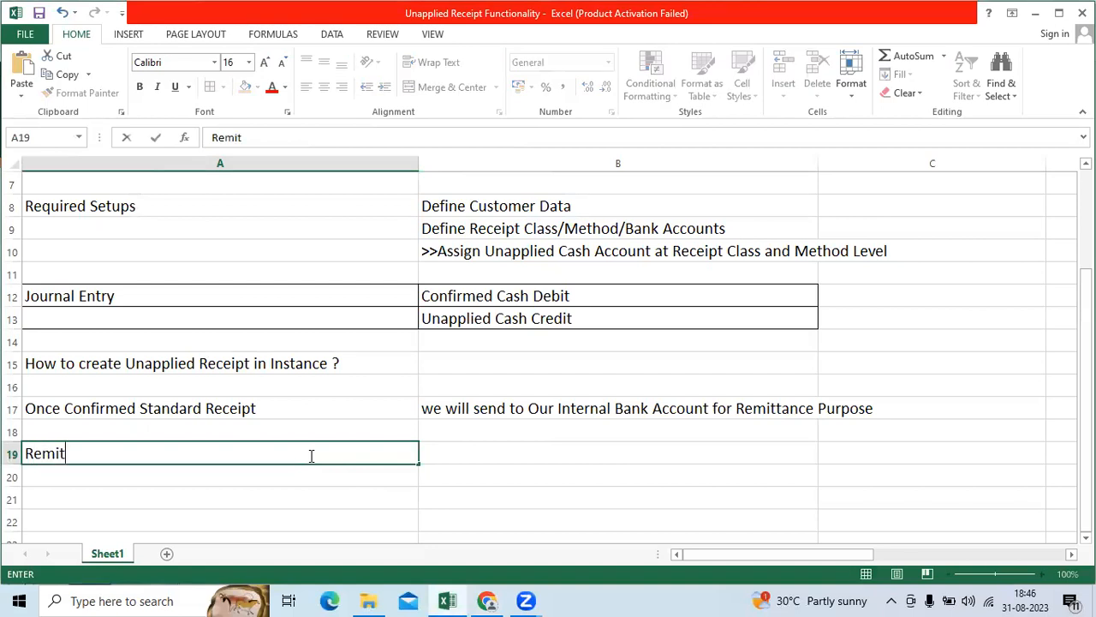
{"action": "key", "text": "BackSpace"}
{"action": "type", "text": "ance Journal Entry"}
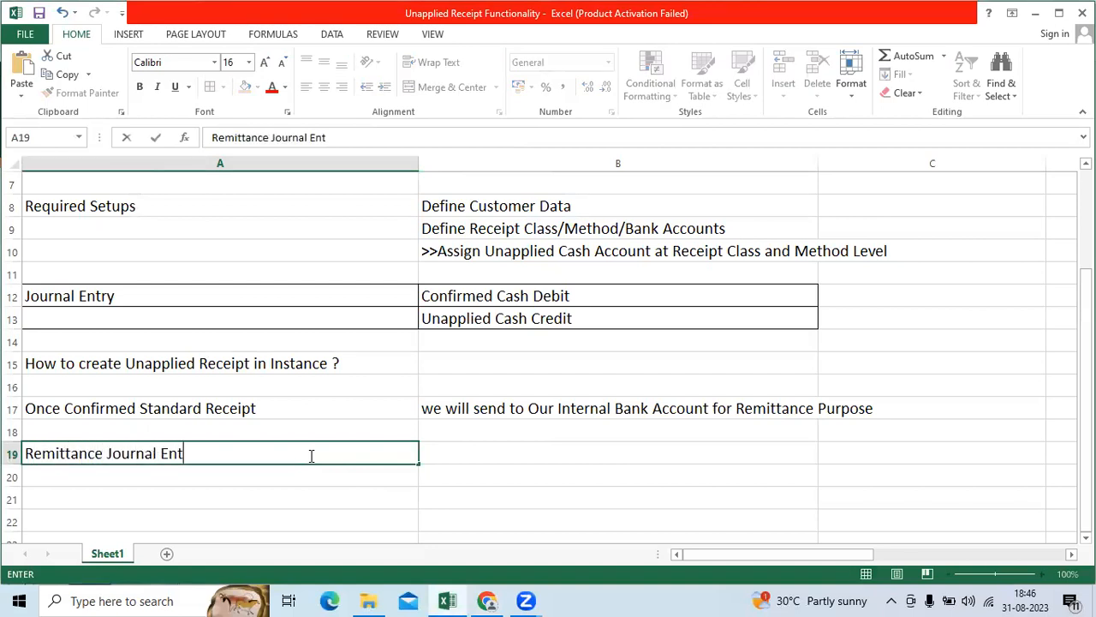
- Enter "Remitted Cash Debit" in B19 and "Confirmed Cash Credit" in B20, and select the remittance entry block A19:B20
{"action": "key", "text": "Tab"}
{"action": "type", "text": "Remitt"}
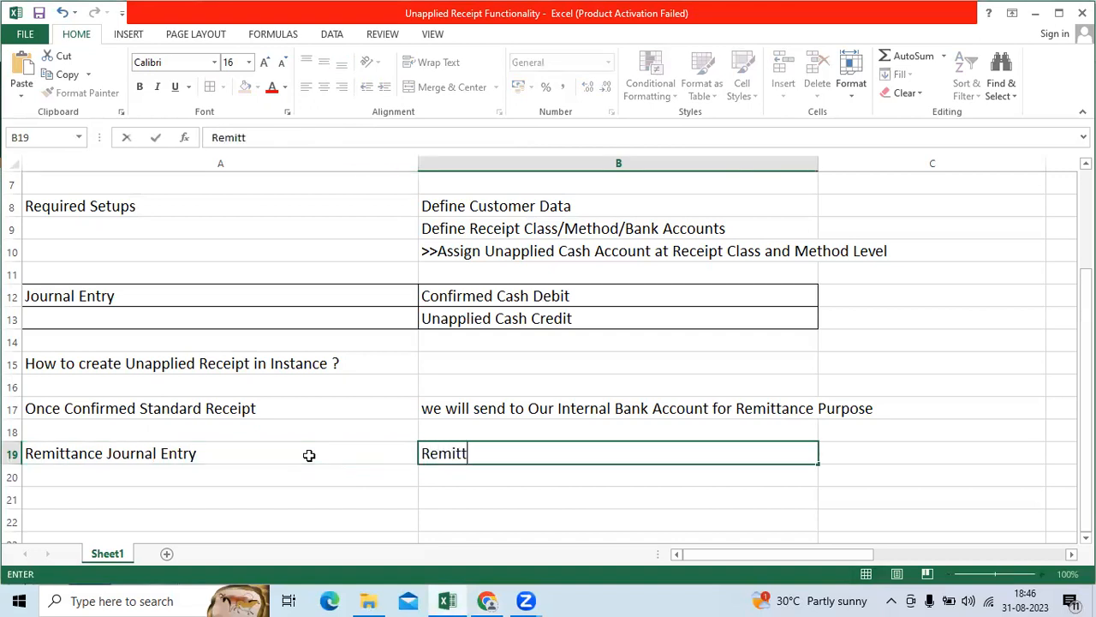
{"action": "type", "text": "ed Cash Debit"}
{"action": "key", "text": "Return"}
{"action": "type", "text": "Con"}
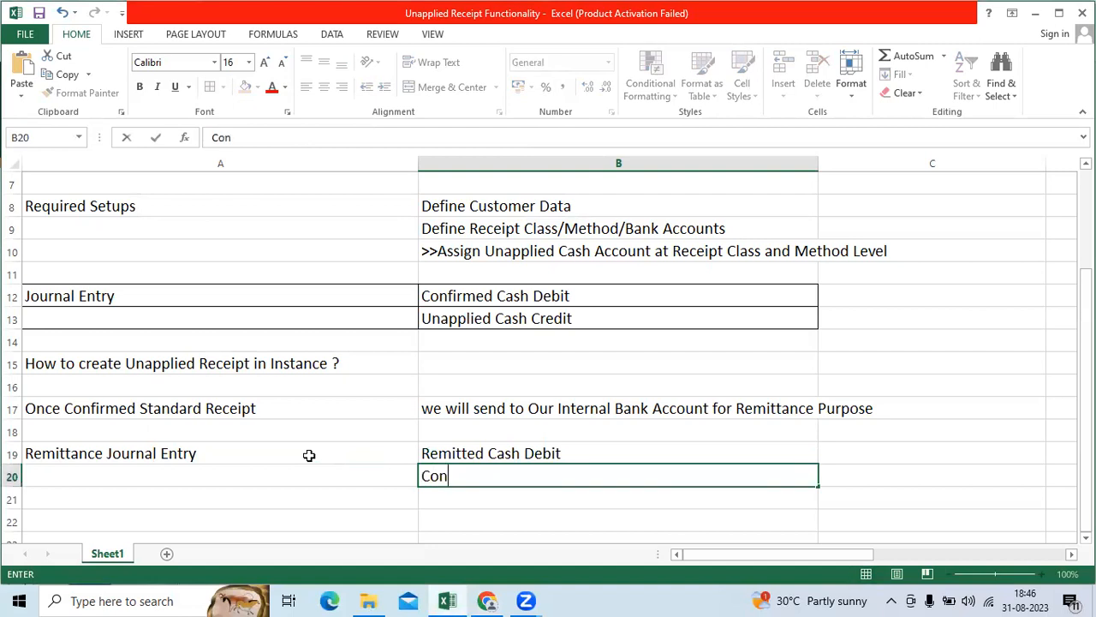
{"action": "type", "text": "firmed Cash C"}
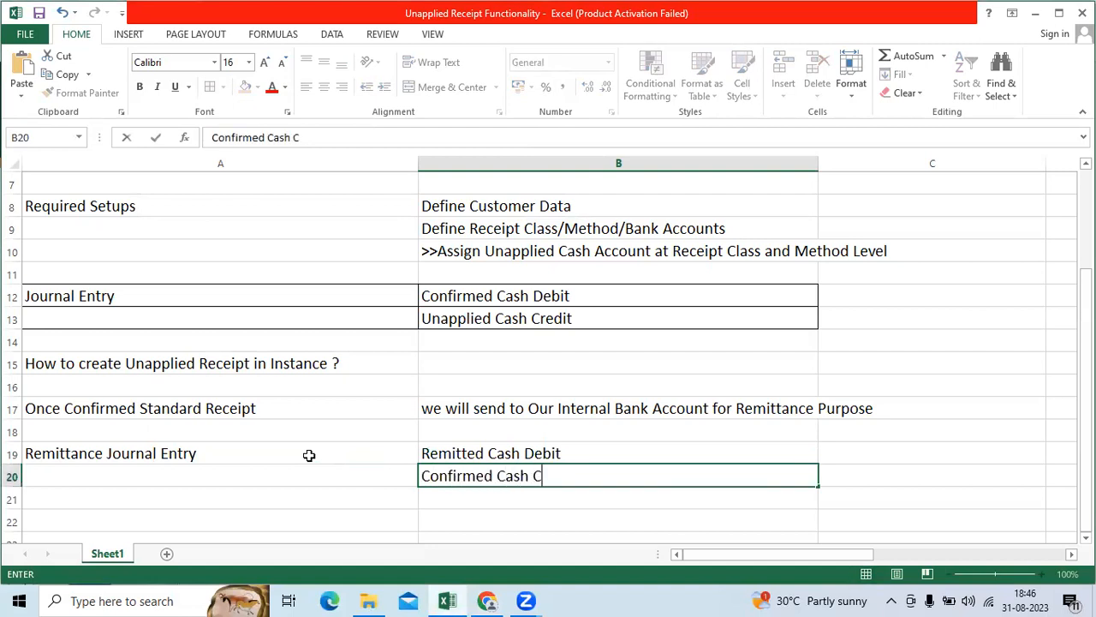
{"action": "type", "text": "redit"}
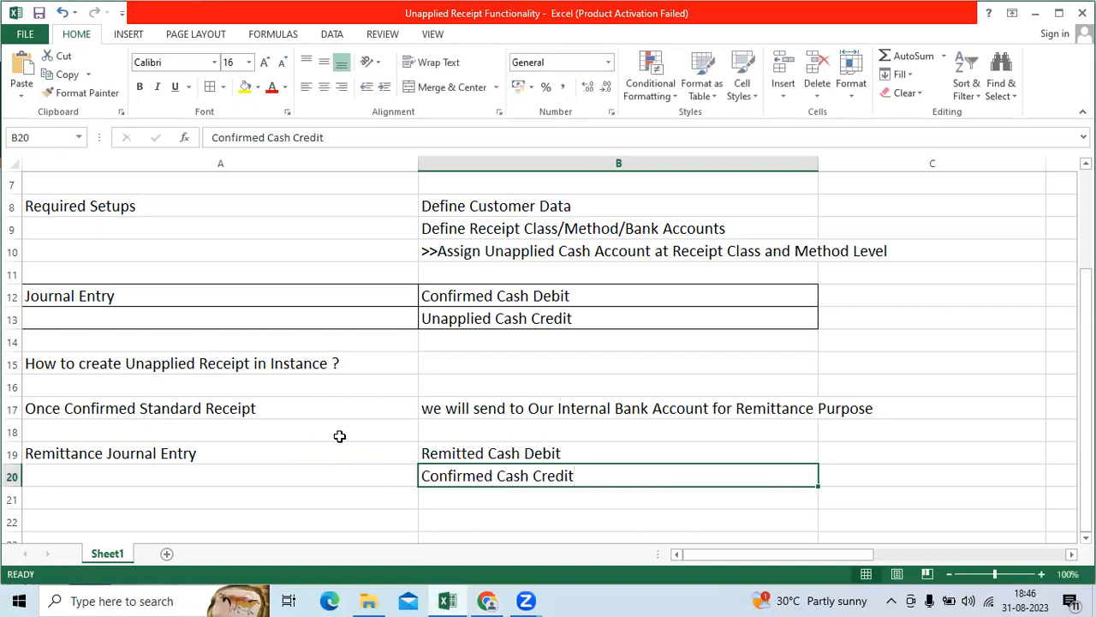
{"action": "left_click_drag", "start_coordinate": [257, 453], "coordinate": [479, 471]}
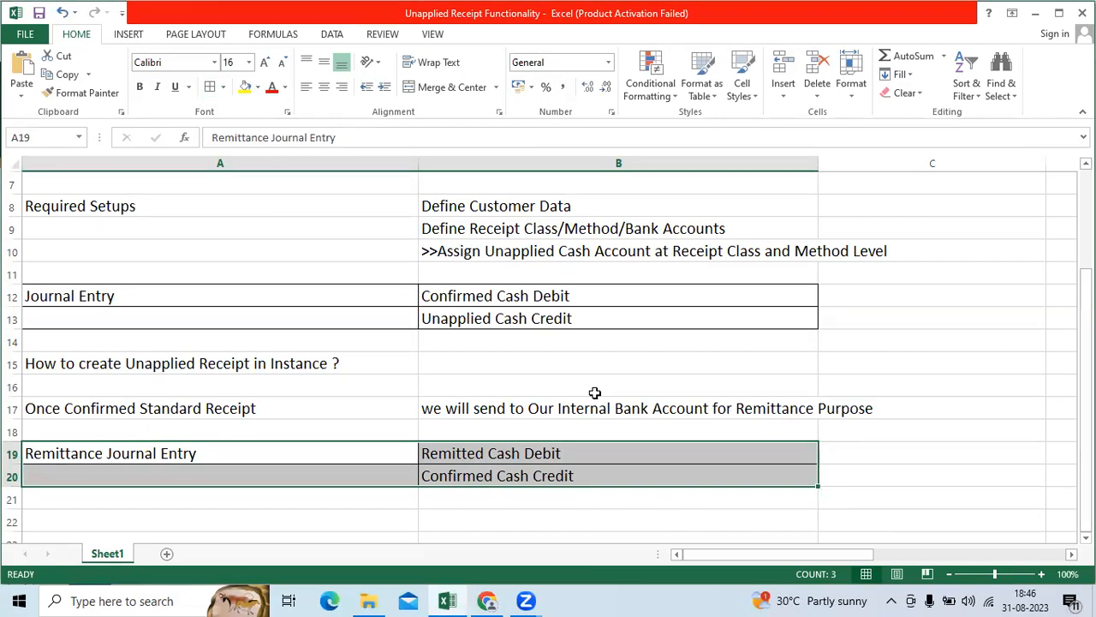
- Apply all borders to the notes range A3:B20
{"action": "scroll", "coordinate": [565, 426], "scroll_direction": "up", "scroll_amount": 2}
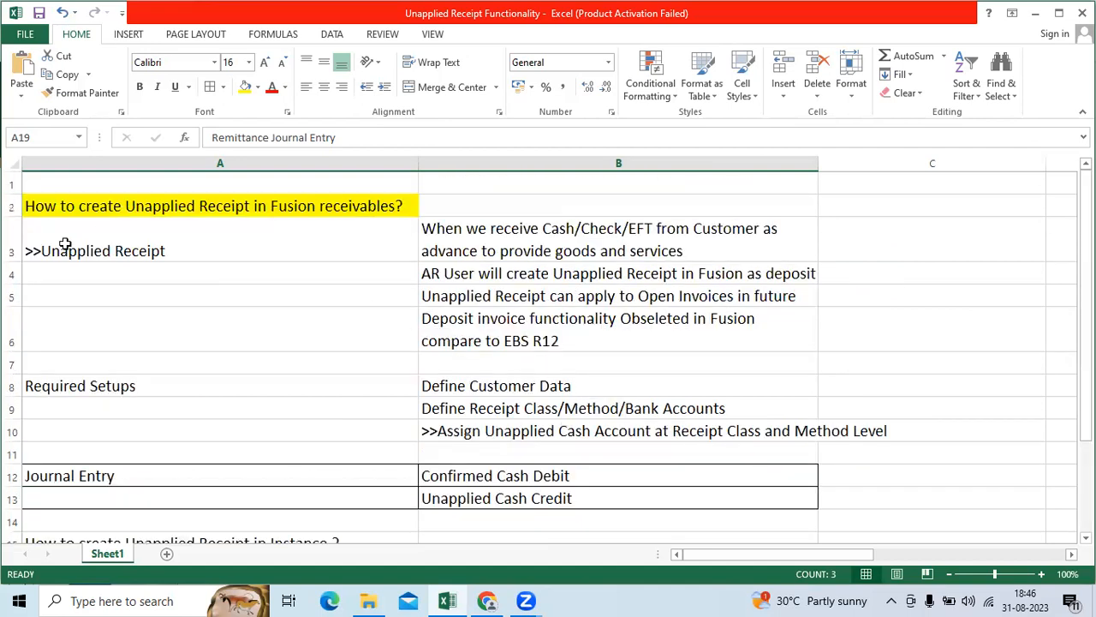
{"action": "left_click_drag", "start_coordinate": [44, 232], "coordinate": [688, 480]}
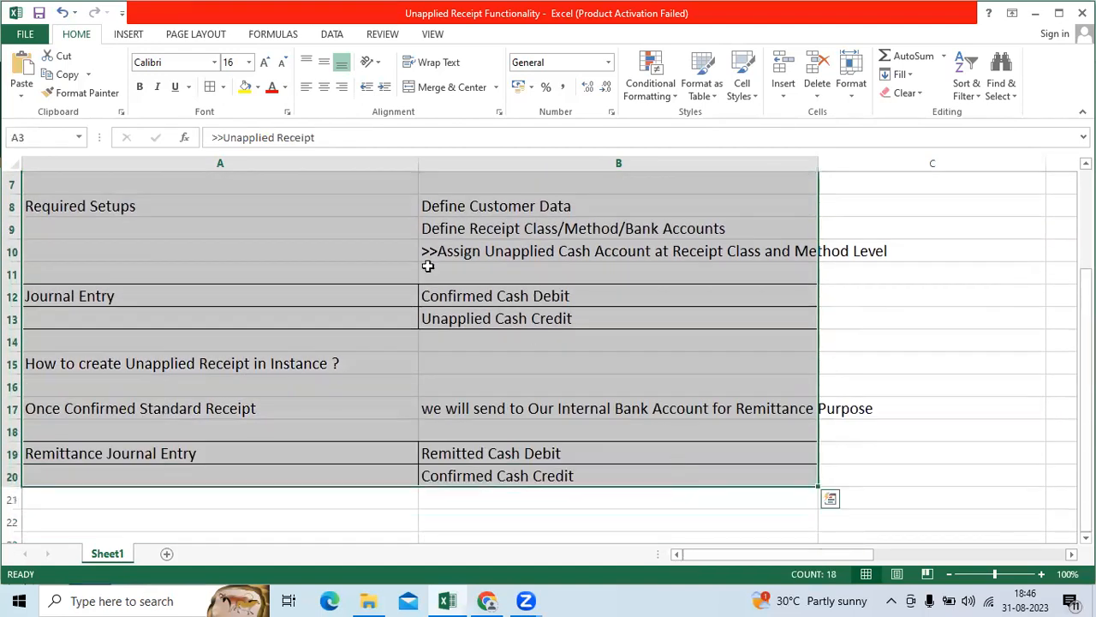
{"action": "left_click", "coordinate": [211, 87]}
{"action": "scroll", "coordinate": [347, 316], "scroll_direction": "up", "scroll_amount": 2}
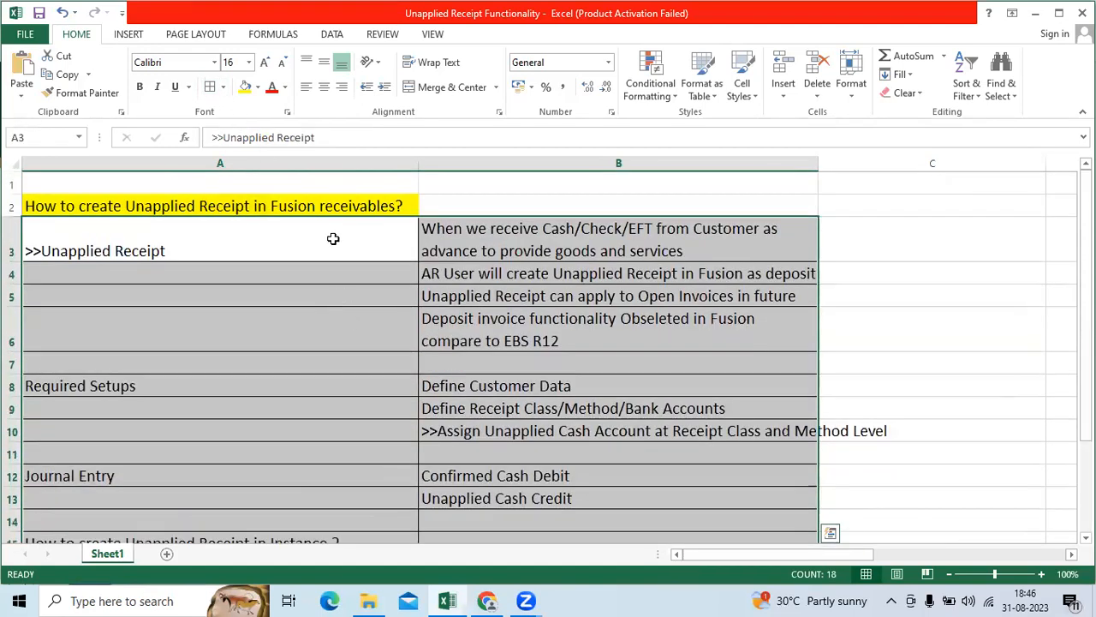
{"action": "left_click", "coordinate": [339, 256]}
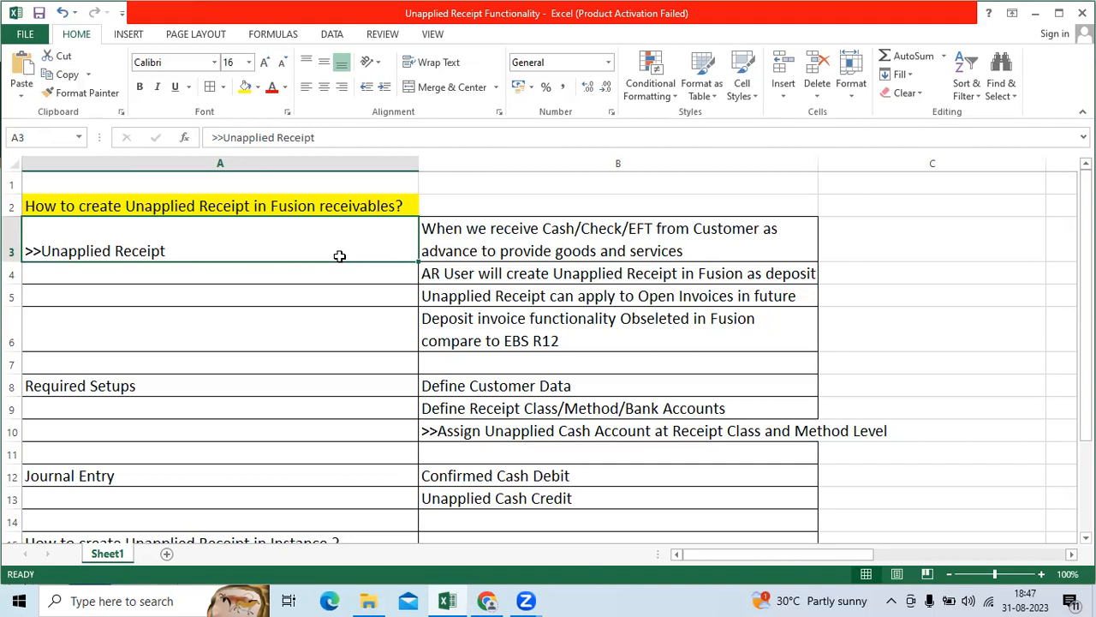
- Switch to Oracle Fusion Receivables and search Manage Receipts for receipt number 1005 with receipt date 8/31/23
{"action": "key", "text": "alt+Tab"}
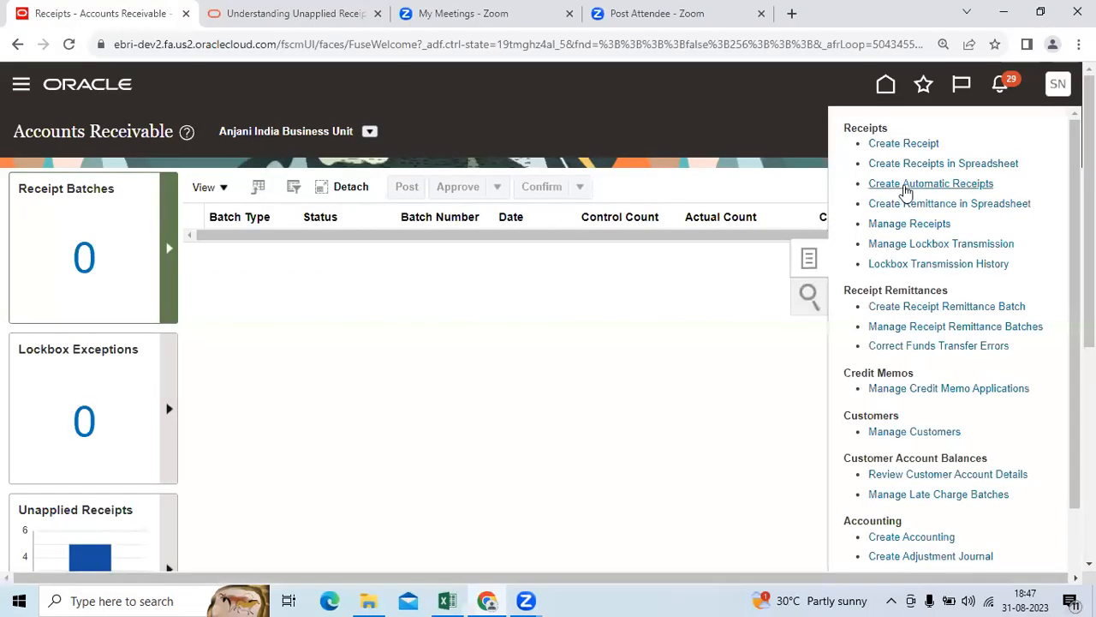
{"action": "left_click", "coordinate": [870, 228]}
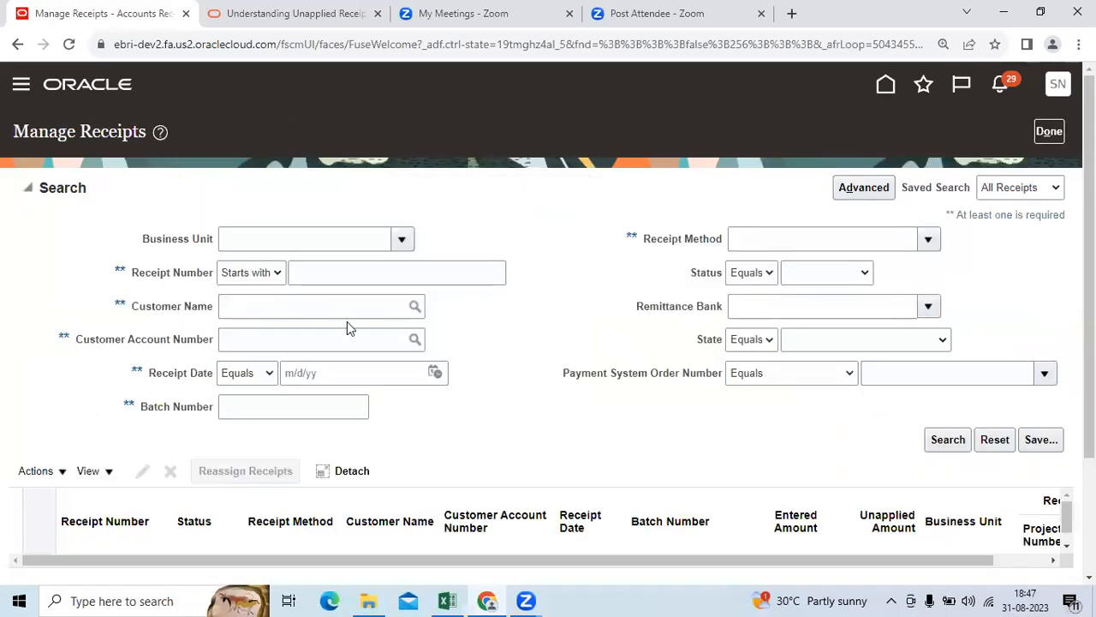
{"action": "left_click", "coordinate": [436, 373]}
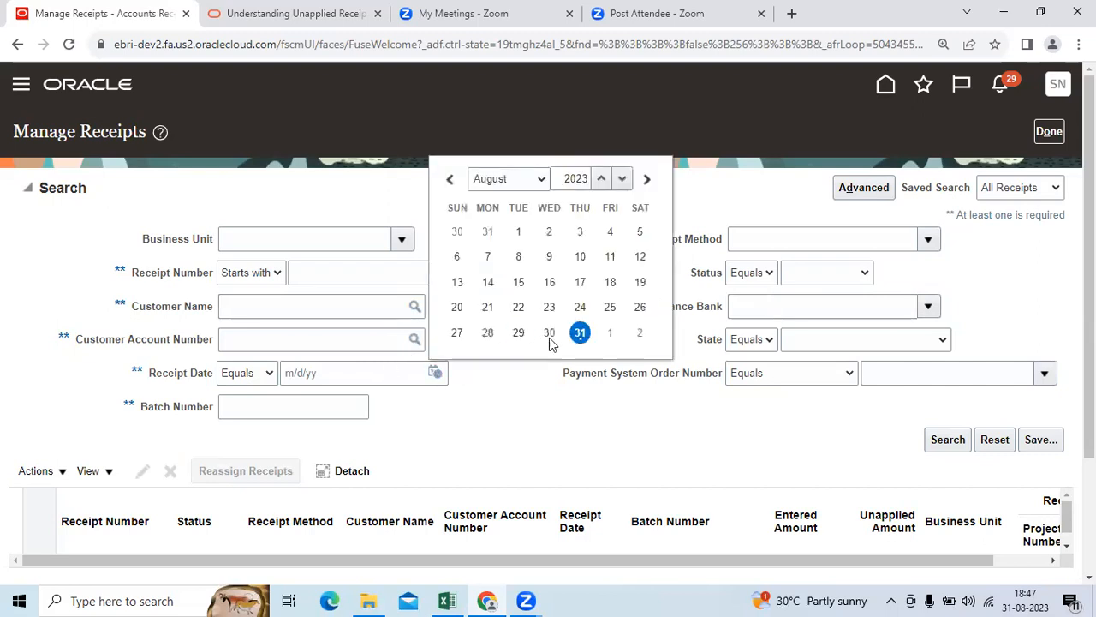
{"action": "left_click", "coordinate": [577, 333]}
{"action": "left_click", "coordinate": [354, 273]}
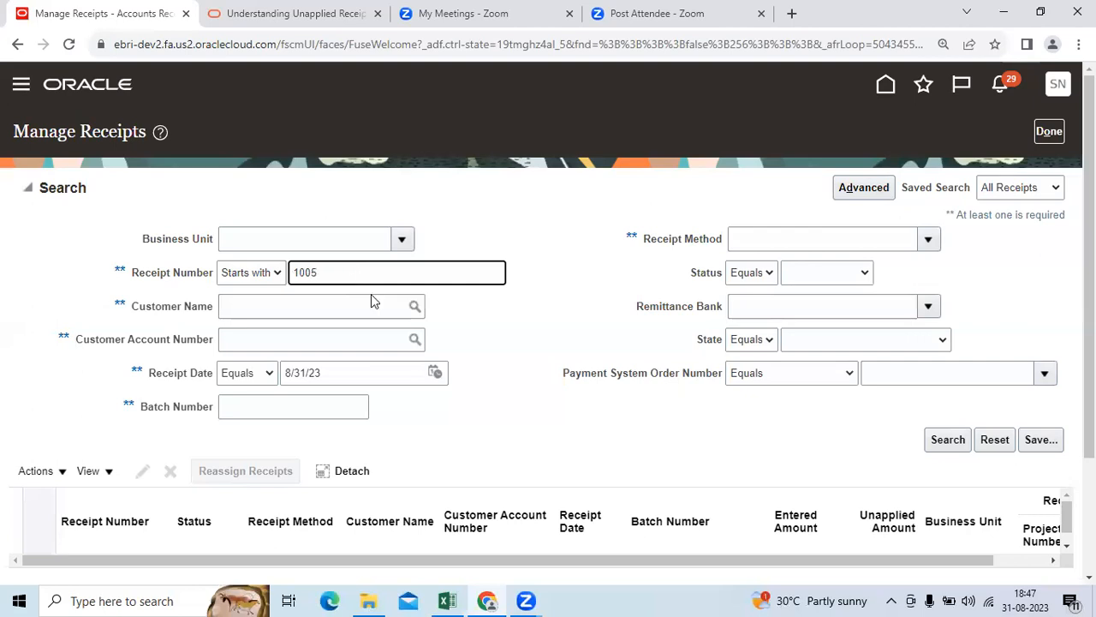
{"action": "left_click", "coordinate": [942, 439]}
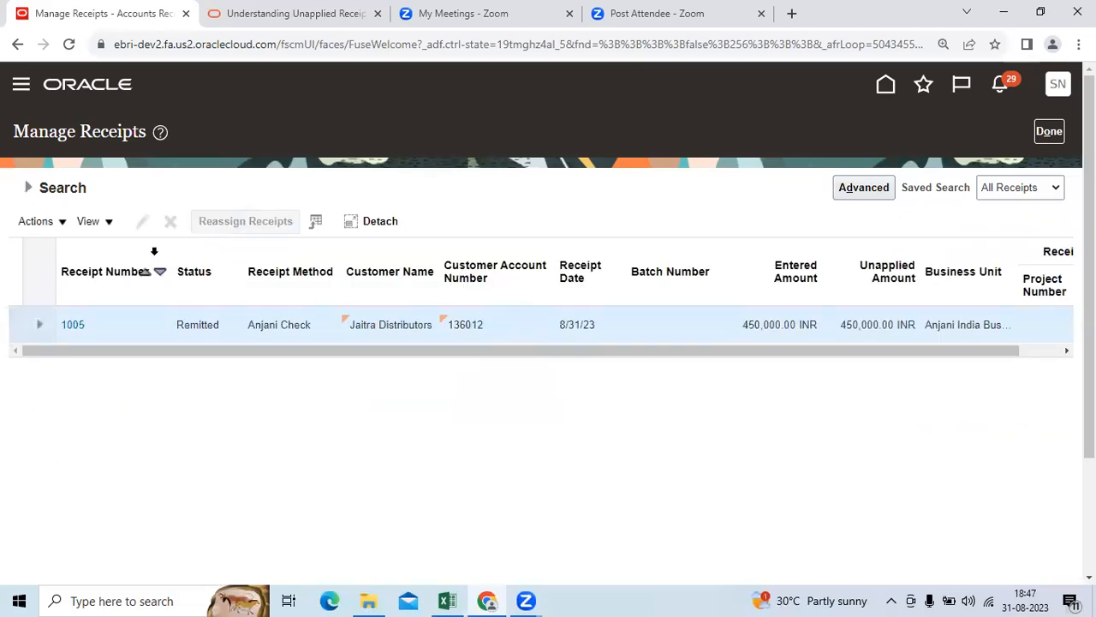
- Open receipt 1005 for editing, view the Add Open Receivables transaction search and close it without adding transactions
{"action": "left_click", "coordinate": [142, 221]}
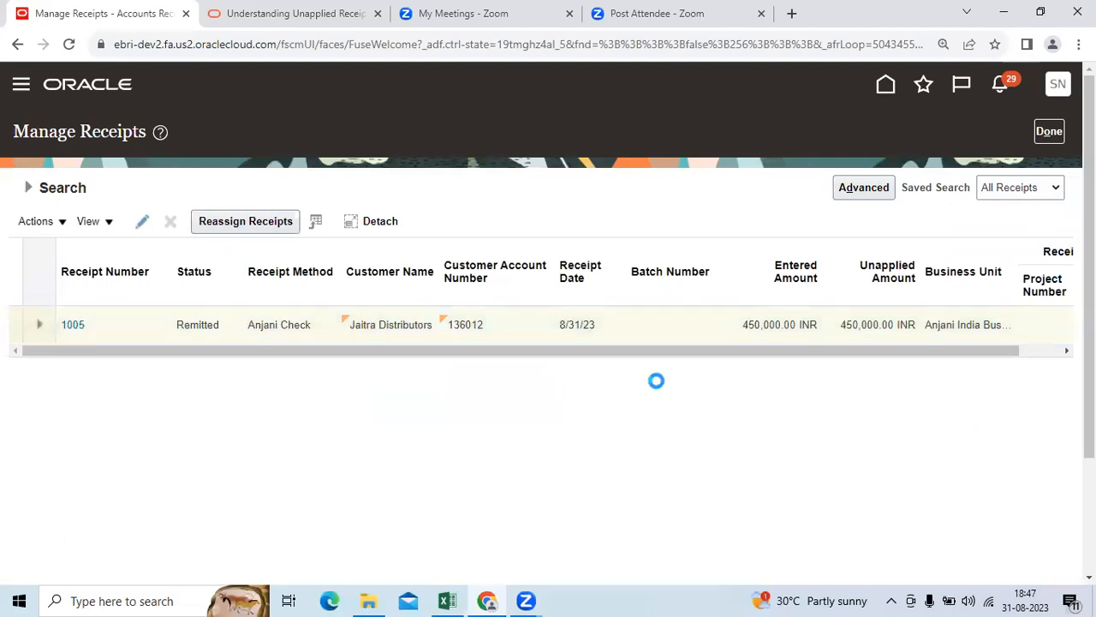
{"action": "scroll", "coordinate": [656, 382], "scroll_direction": "down", "scroll_amount": 3}
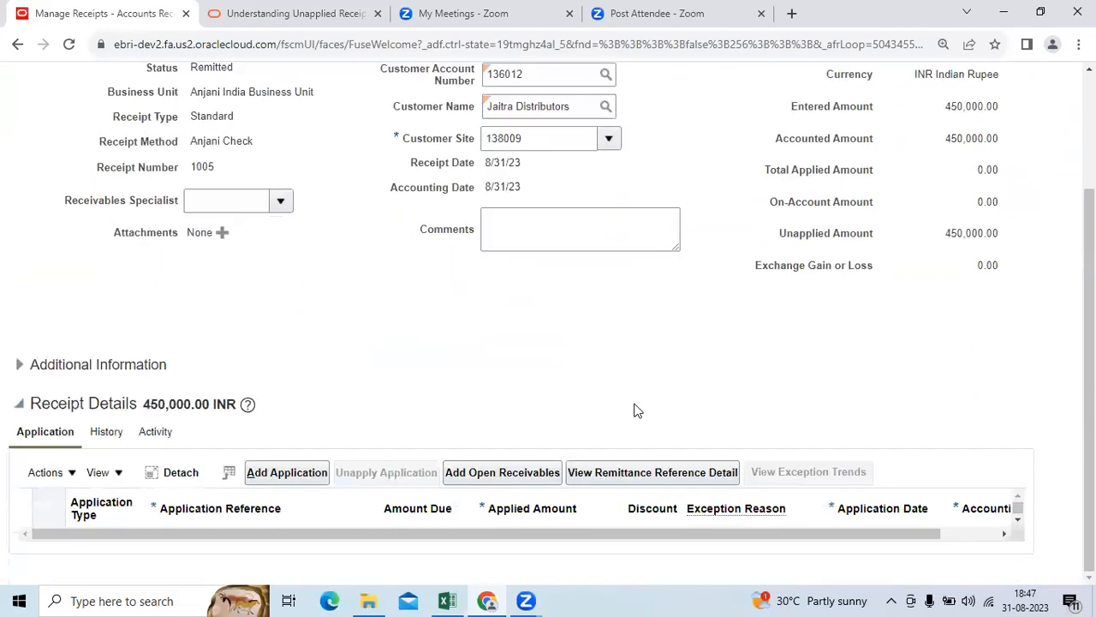
{"action": "left_click", "coordinate": [505, 472]}
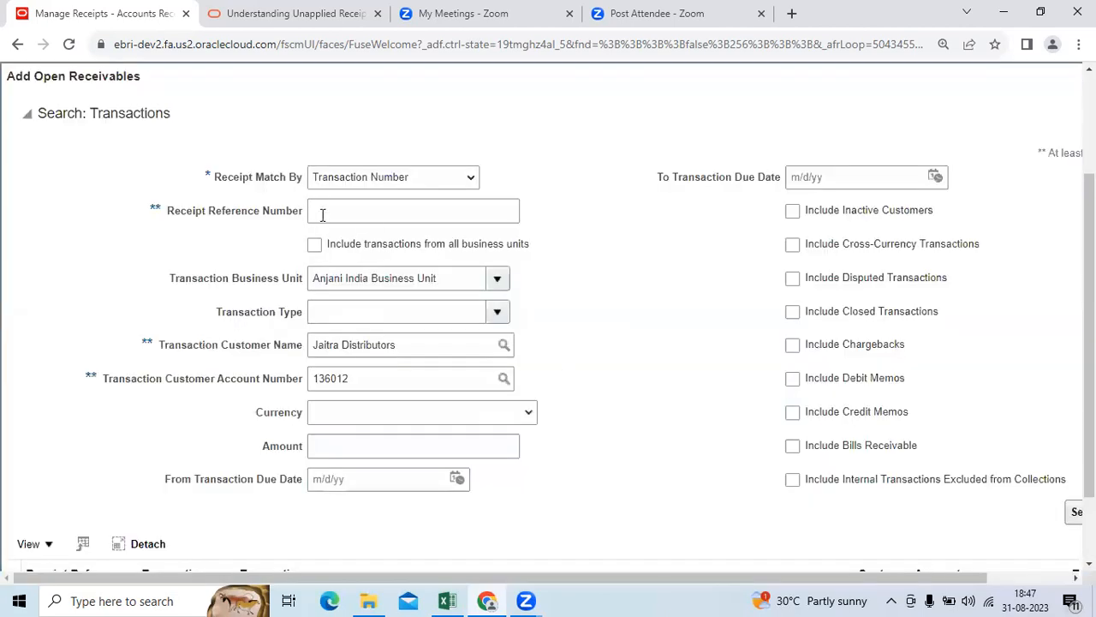
{"action": "left_click", "coordinate": [350, 213]}
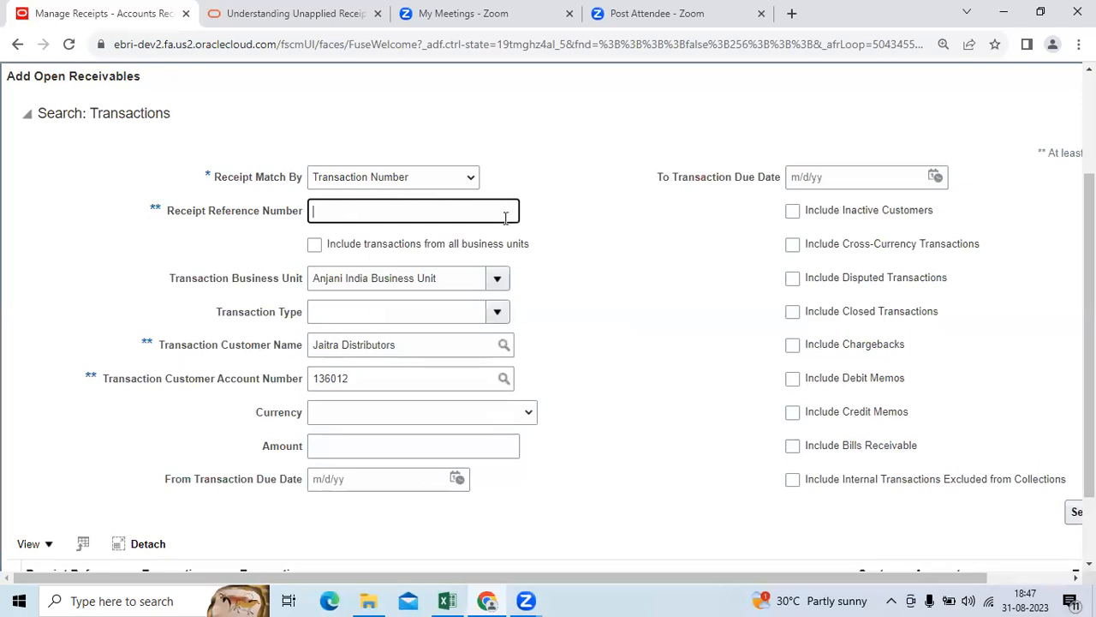
{"action": "left_click", "coordinate": [1033, 576]}
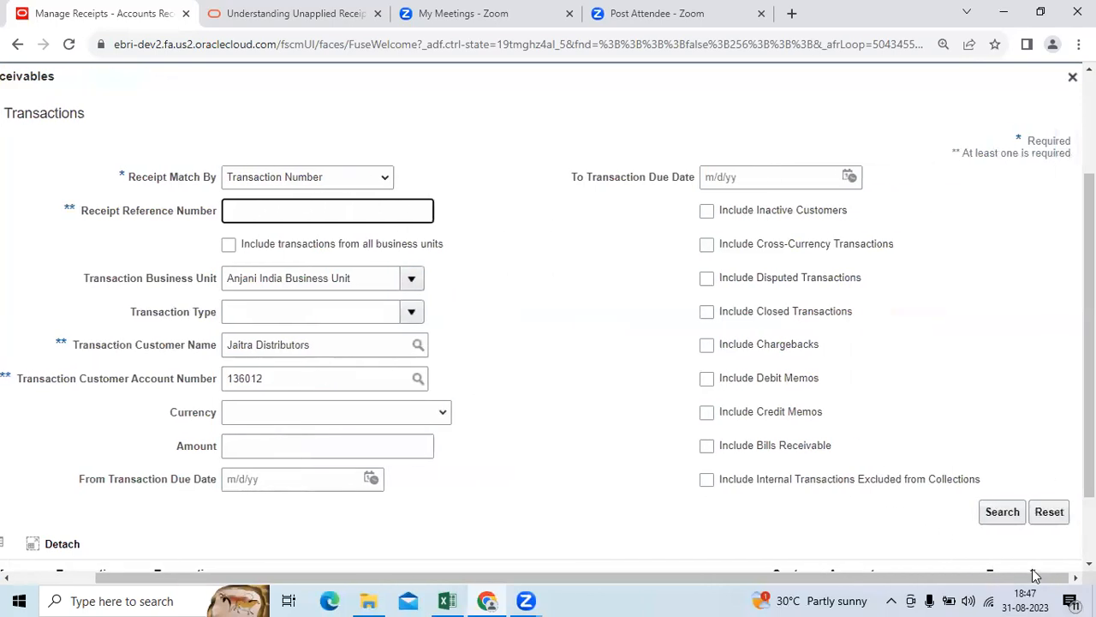
{"action": "left_click", "coordinate": [1072, 76]}
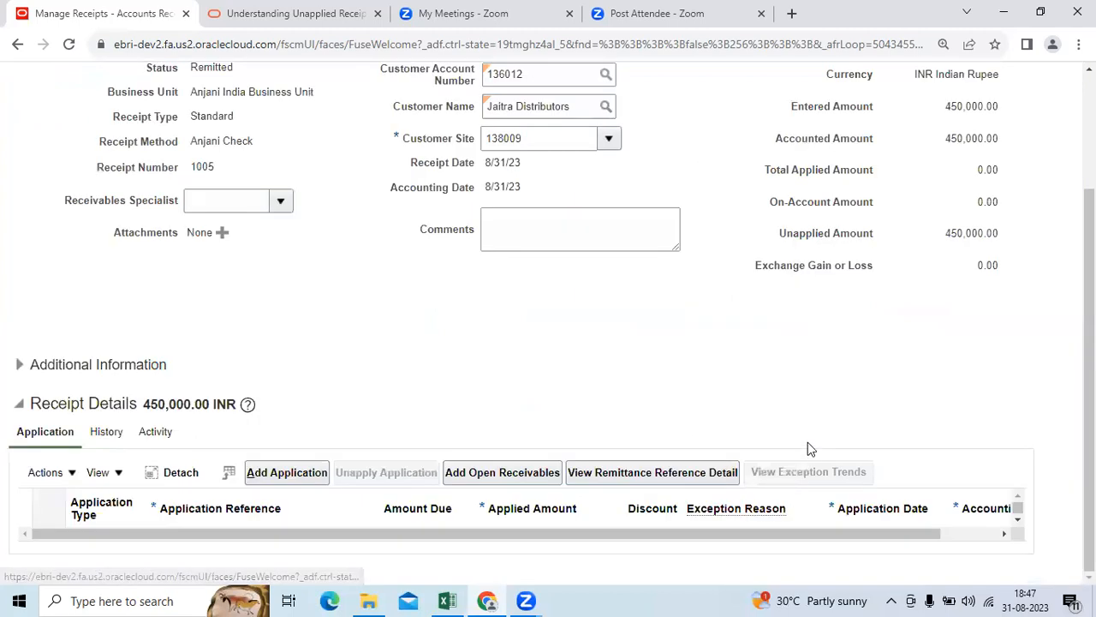
- Examine the receipt's unapplied amount, total applied amount and application details
{"action": "scroll", "coordinate": [968, 437], "scroll_direction": "up", "scroll_amount": 2}
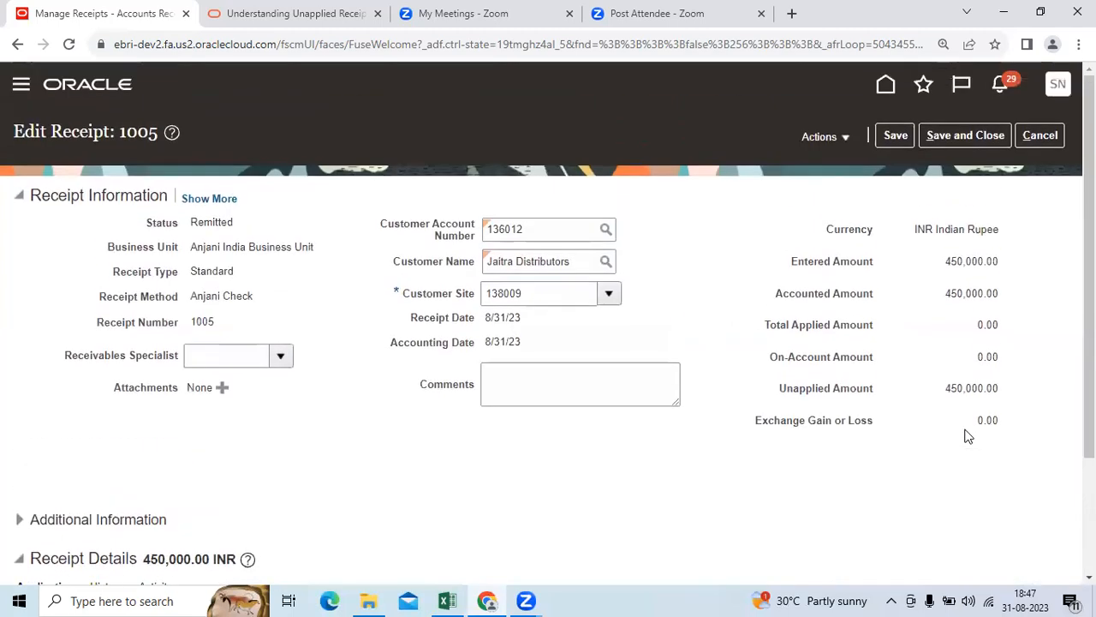
{"action": "left_click_drag", "start_coordinate": [860, 394], "coordinate": [1032, 396]}
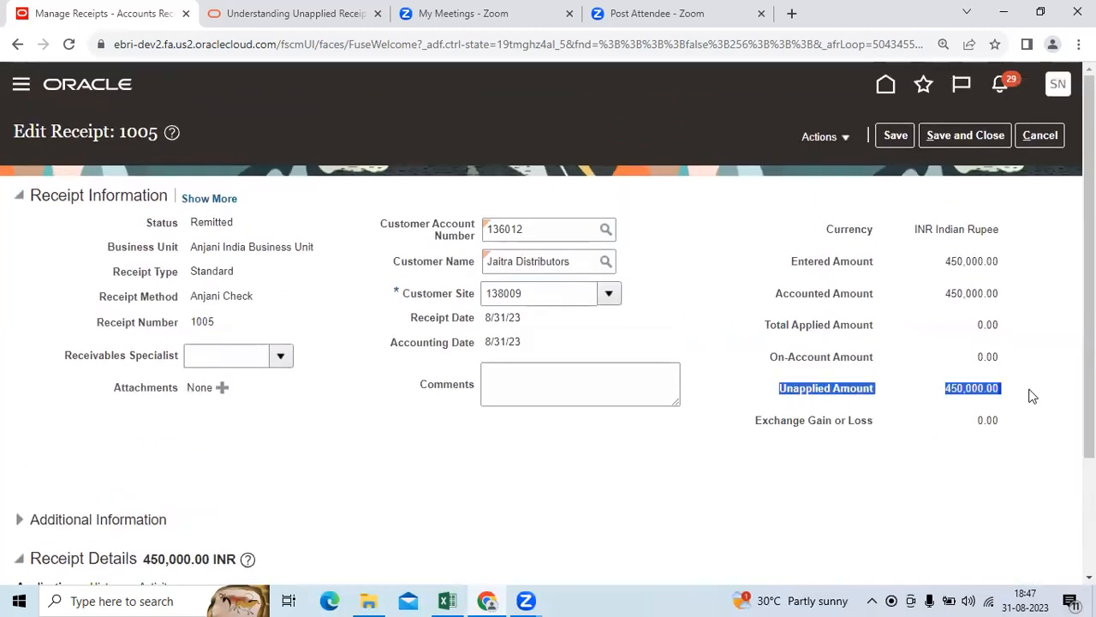
{"action": "left_click_drag", "start_coordinate": [765, 326], "coordinate": [1009, 334]}
{"action": "left_click", "coordinate": [895, 451]}
{"action": "scroll", "coordinate": [717, 490], "scroll_direction": "down", "scroll_amount": 2}
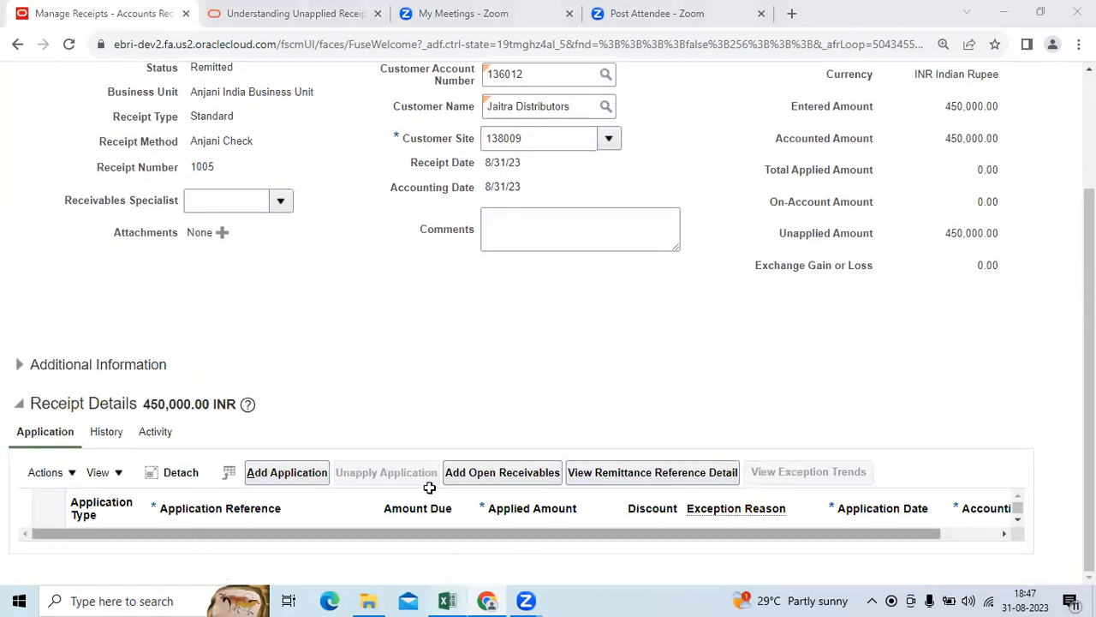
- Switch to the Excel workbook and enter "I would like to howmany deposits/Unapplied receipt are created at BU level" in A22 with wrapped text
{"action": "key", "text": "alt+Tab"}
{"action": "scroll", "coordinate": [428, 454], "scroll_direction": "down", "scroll_amount": 3}
{"action": "left_click", "coordinate": [347, 447]}
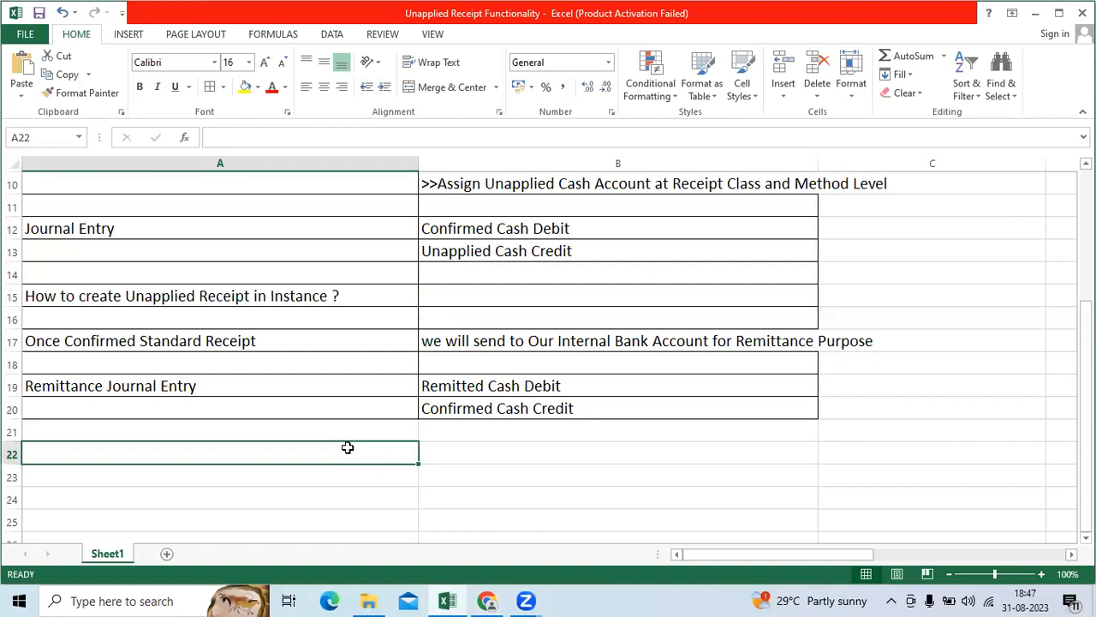
{"action": "type", "text": "I woul"}
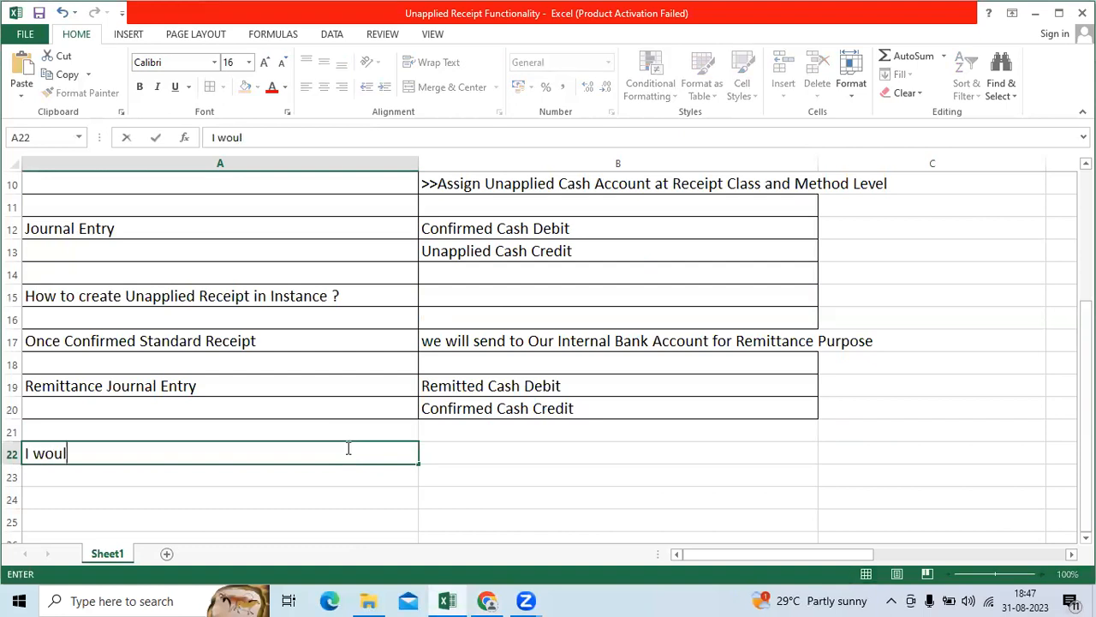
{"action": "type", "text": "d like to how"}
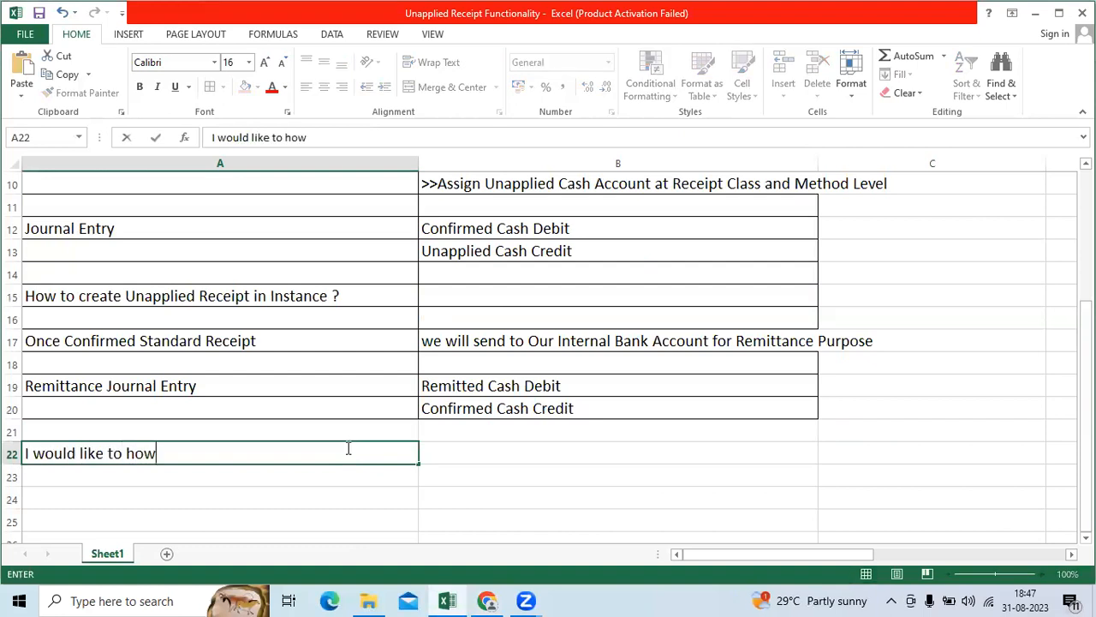
{"action": "type", "text": "many depos"}
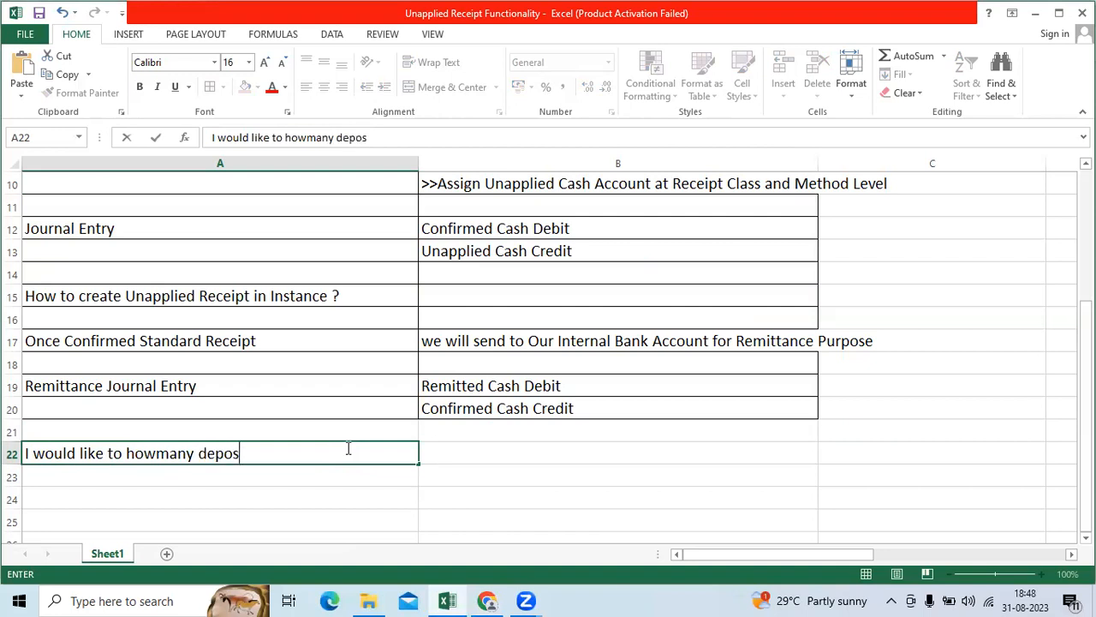
{"action": "type", "text": "its/Un"}
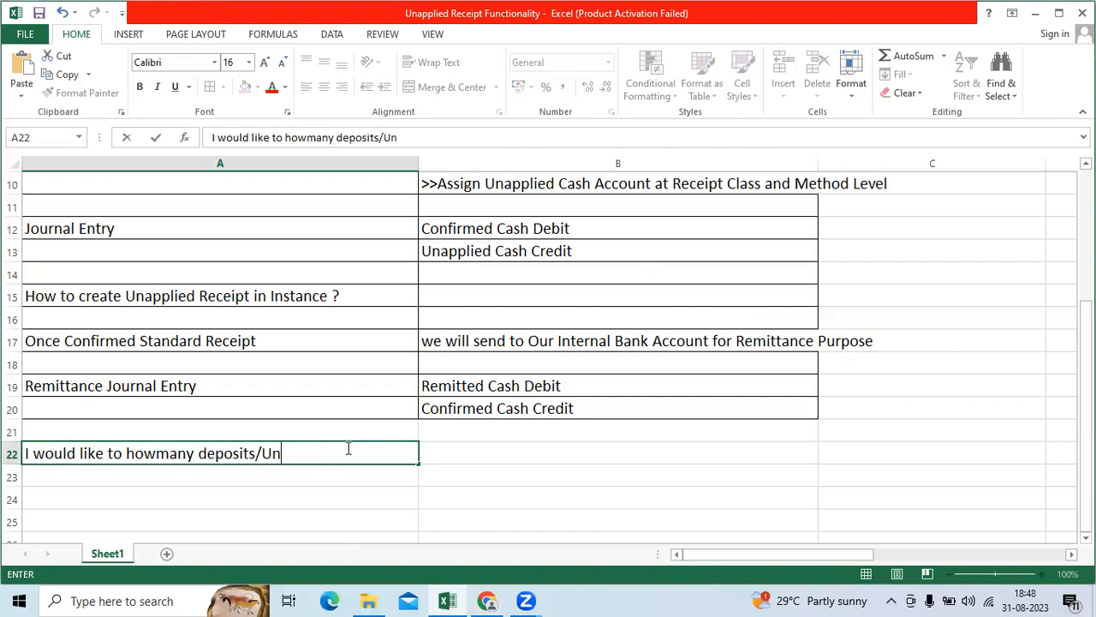
{"action": "type", "text": "applied receipt"}
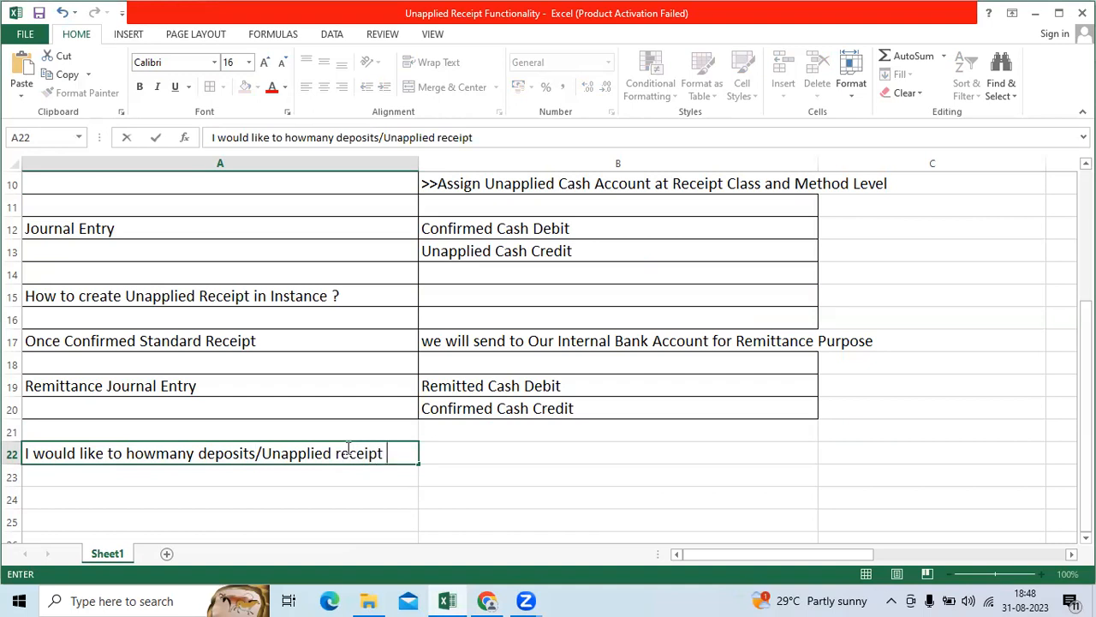
{"action": "type", "text": " are creat"}
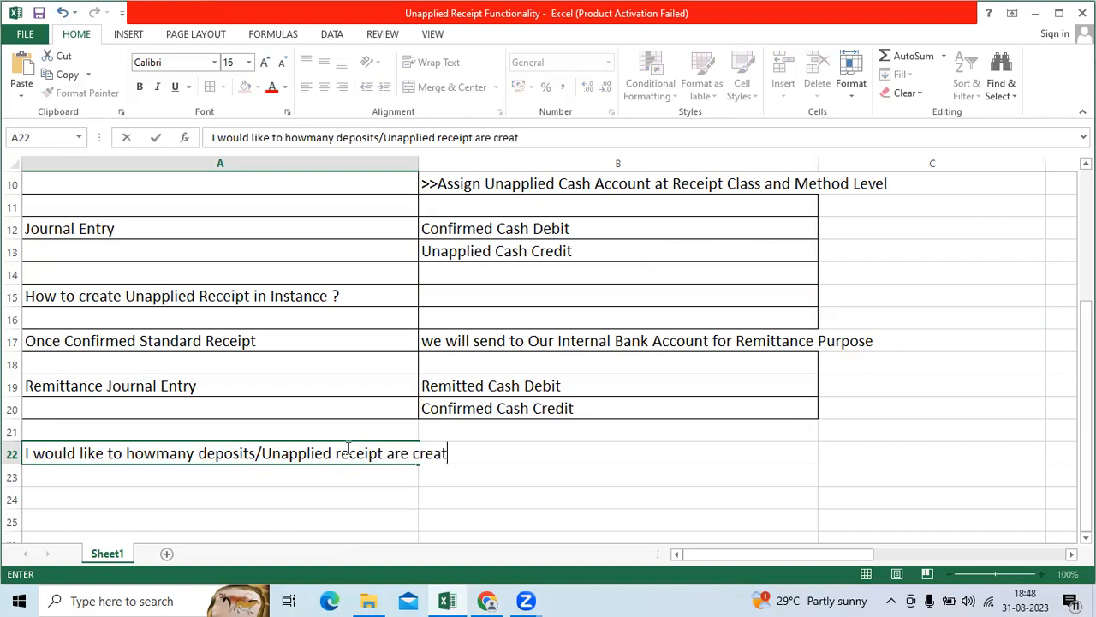
{"action": "type", "text": "ed at BU level"}
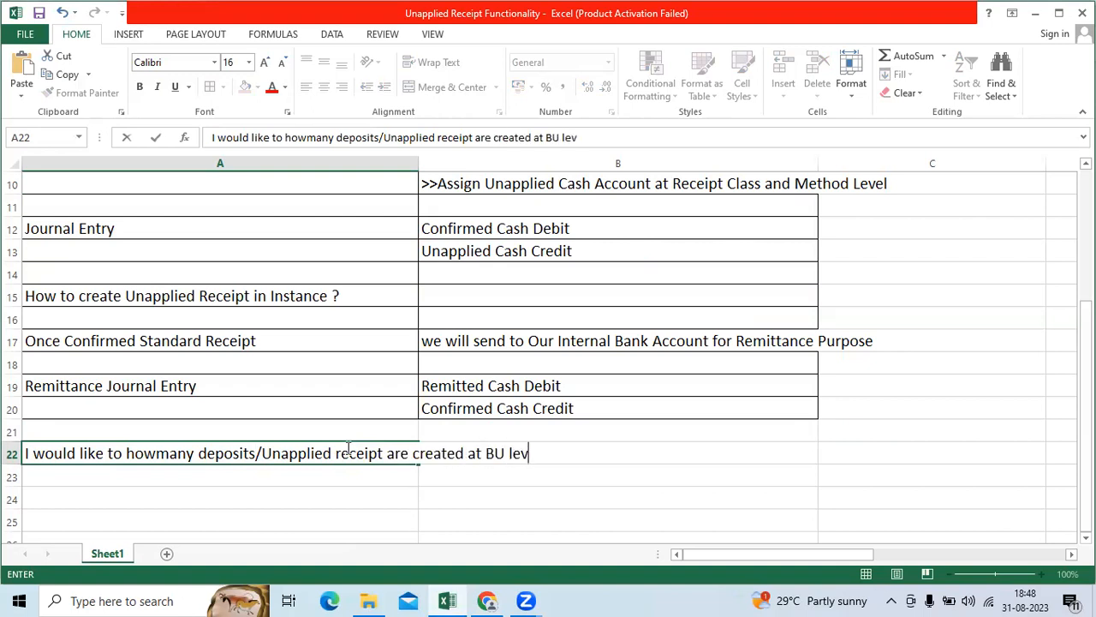
{"action": "left_click", "coordinate": [338, 494]}
{"action": "left_click", "coordinate": [345, 453]}
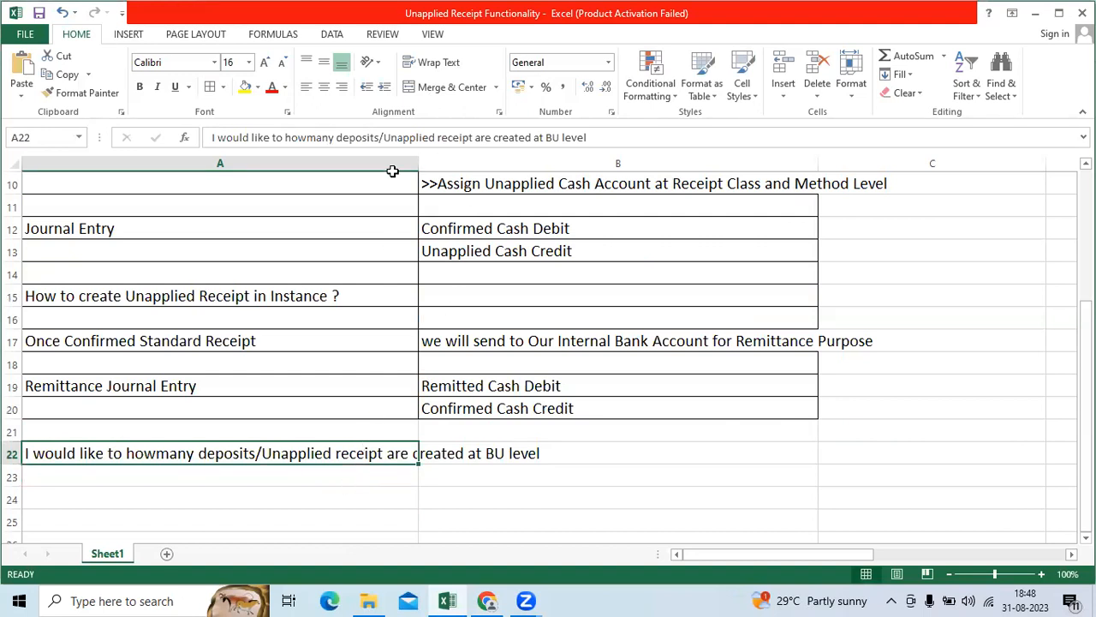
- Enter ">>>We should develop the OTBI report to check the Unapplied Receipts." in B22 and wrap its text
{"action": "left_click", "coordinate": [535, 466]}
{"action": "type", "text": ">>>"}
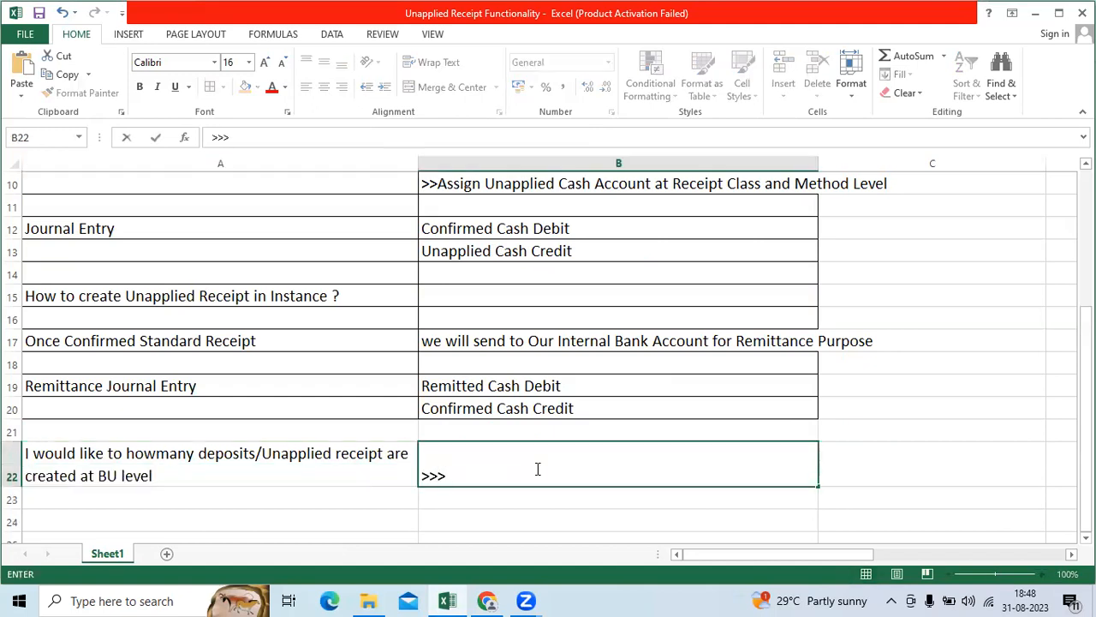
{"action": "type", "text": "We should develop"}
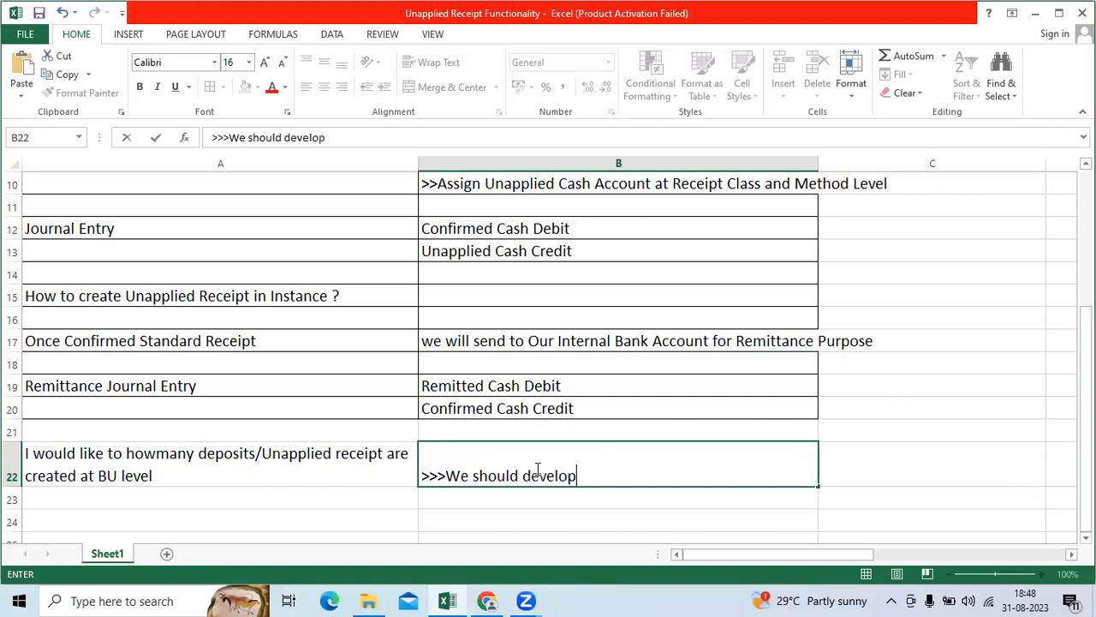
{"action": "type", "text": " the OTBI r"}
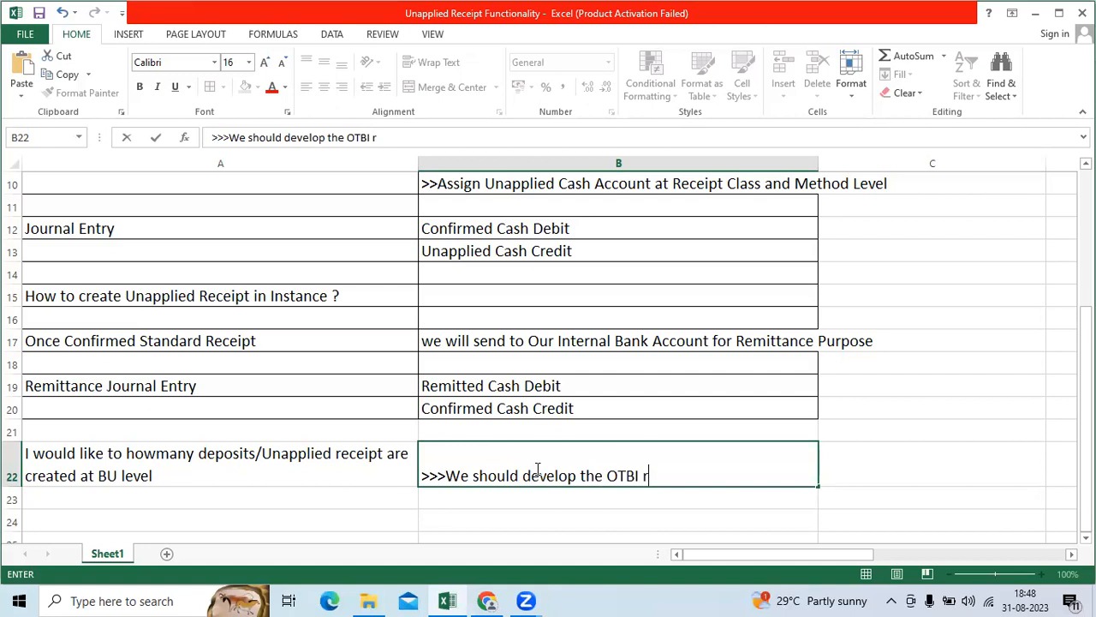
{"action": "type", "text": "eport to "}
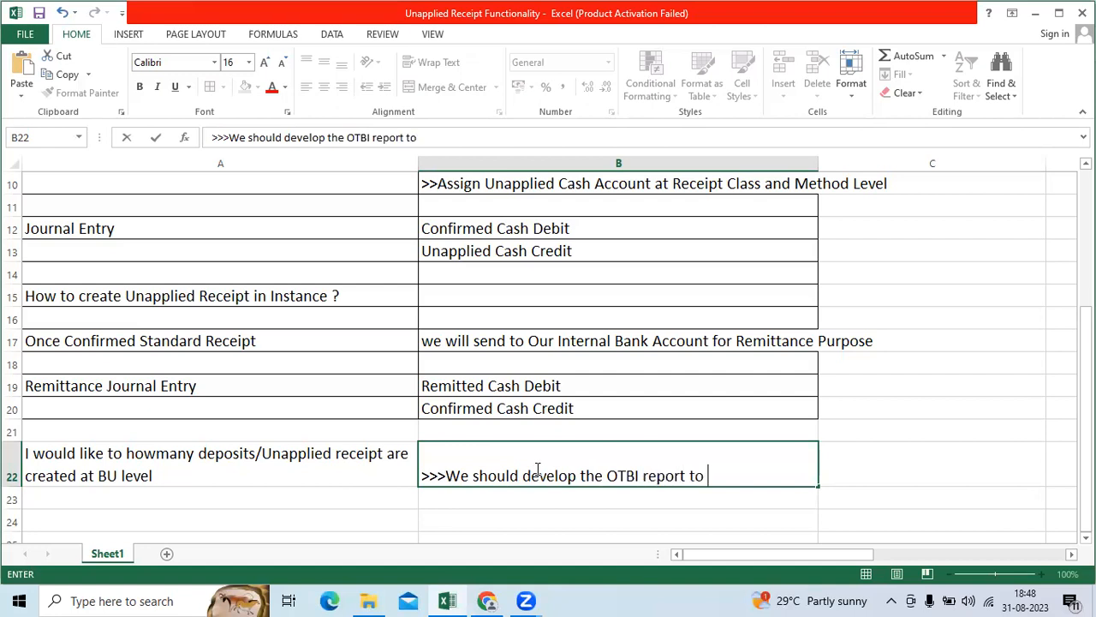
{"action": "type", "text": "check the Unapplied "}
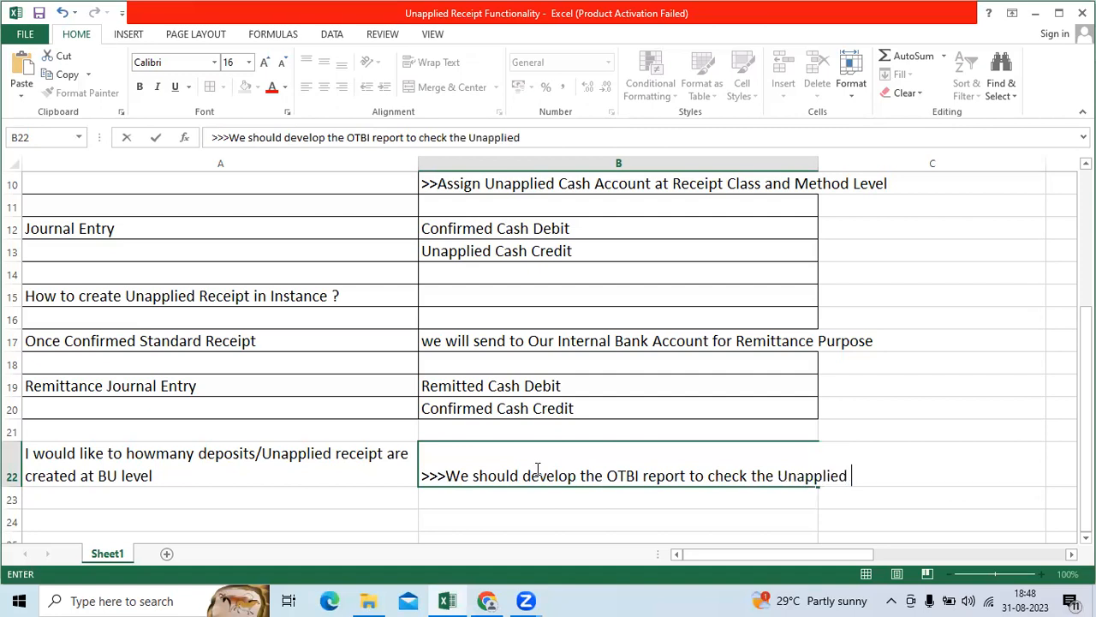
{"action": "type", "text": "Receipts"}
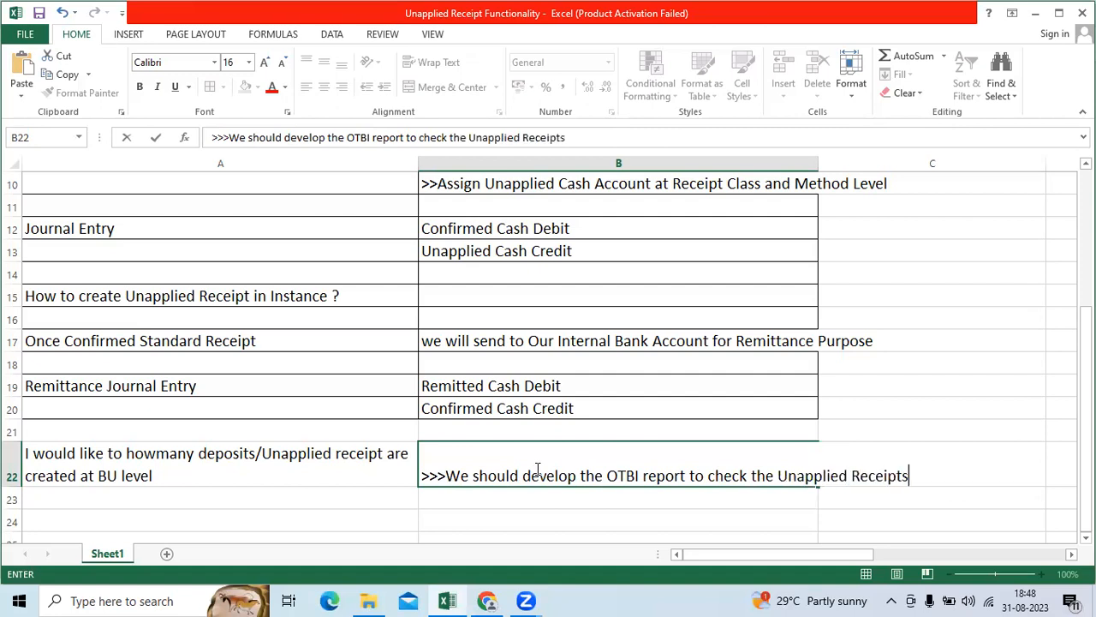
{"action": "left_click", "coordinate": [561, 518]}
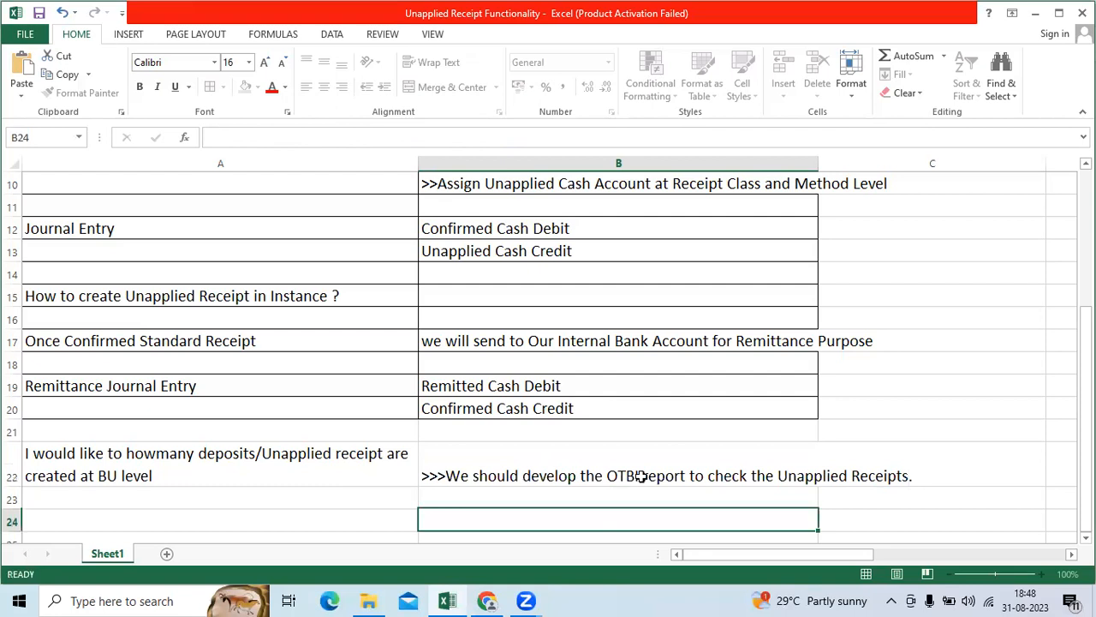
{"action": "left_click", "coordinate": [692, 457]}
{"action": "left_click", "coordinate": [432, 61]}
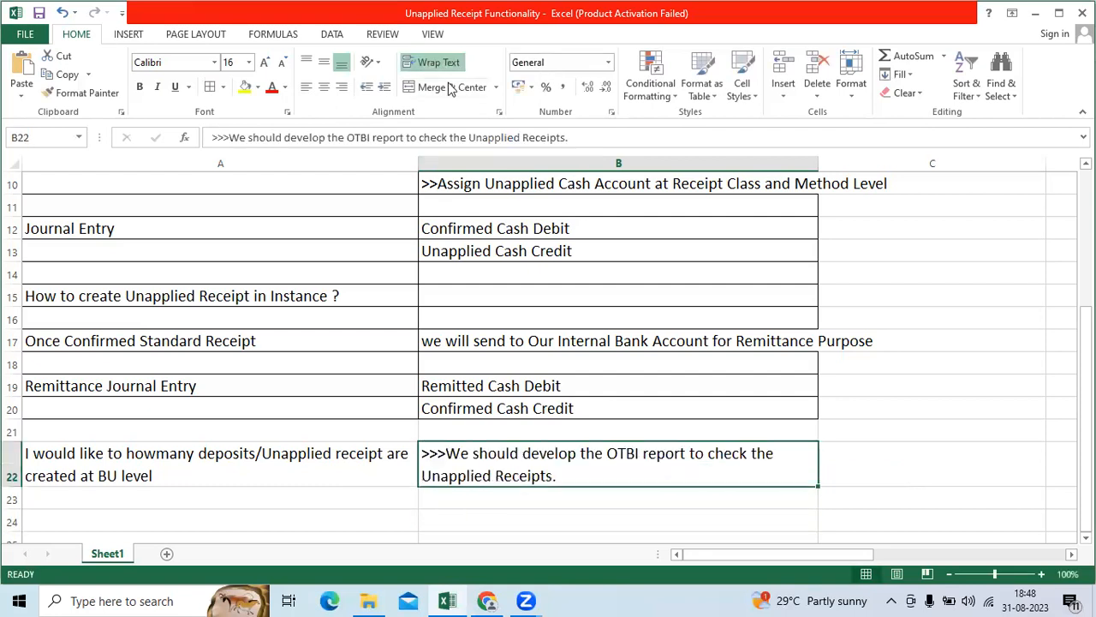
- Apply all borders to the whole notes range A2:B22
{"action": "scroll", "coordinate": [185, 365], "scroll_direction": "up", "scroll_amount": 3}
{"action": "left_click_drag", "start_coordinate": [143, 208], "coordinate": [692, 466]}
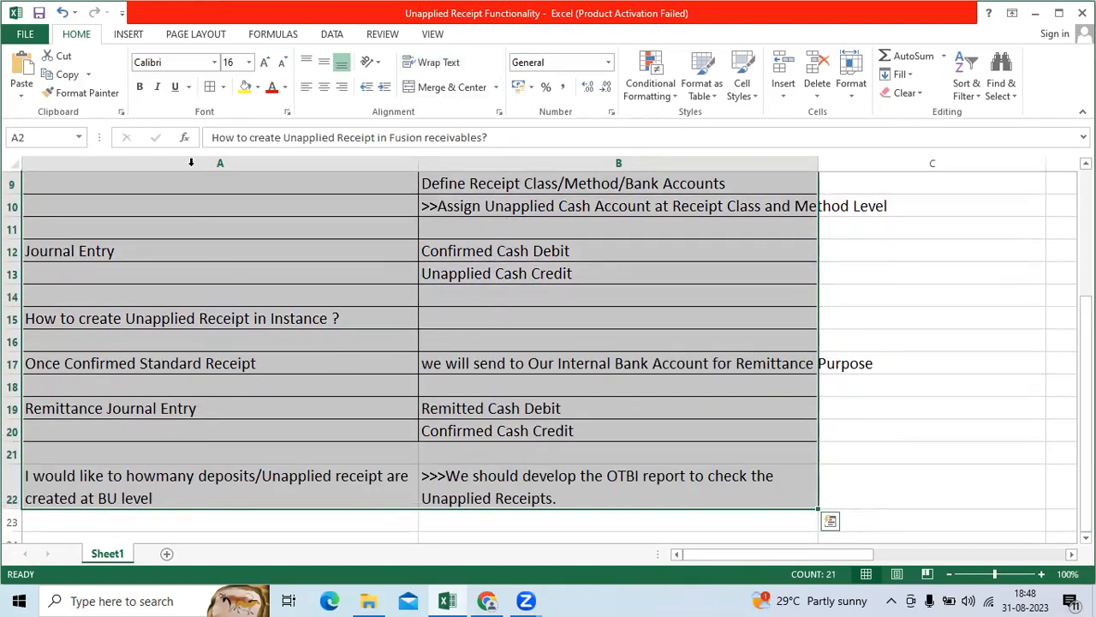
{"action": "left_click", "coordinate": [211, 88]}
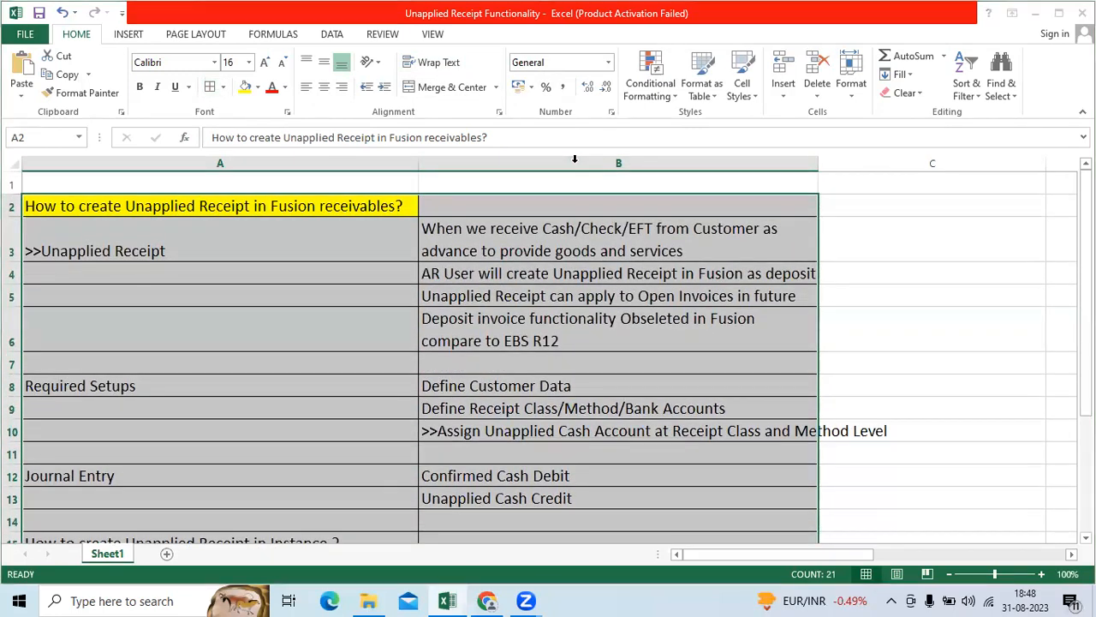
{"action": "left_click", "coordinate": [820, 155]}
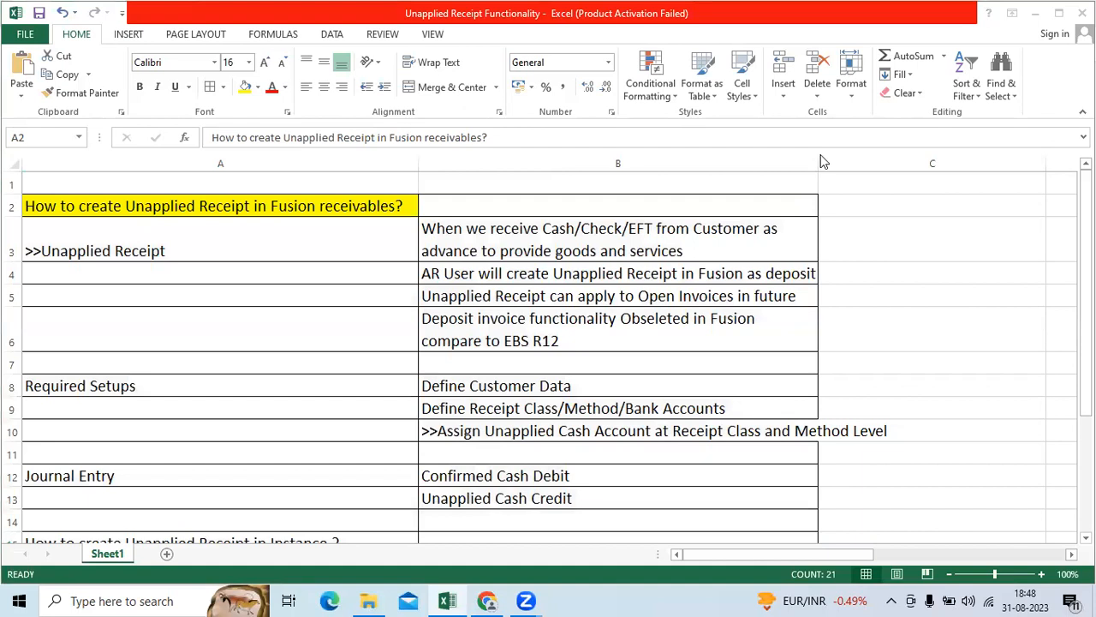